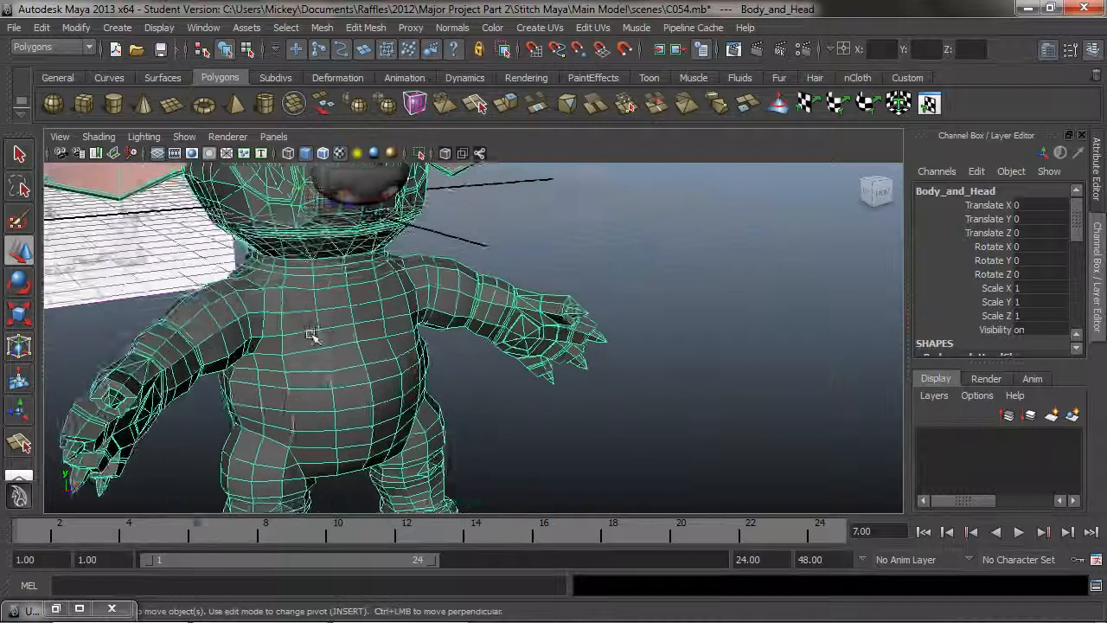
Select the faces of the character's left arm together with the adjoining side of the torso
left_click_drag(510, 332, 318, 288, "alt")
scroll(398, 365, "down", 5)
right_click_drag(318, 286, 321, 311, "alt")
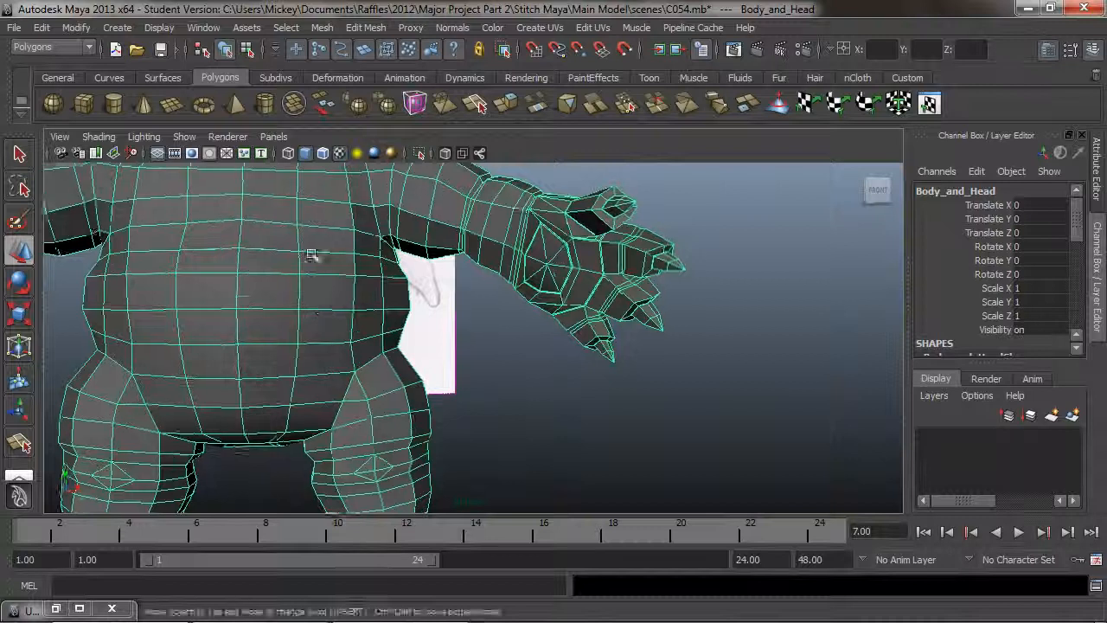
middle_click_drag(326, 242, 351, 343, "alt")
right_click_drag(351, 343, 437, 340, "alt")
left_click_drag(437, 340, 487, 327, "alt")
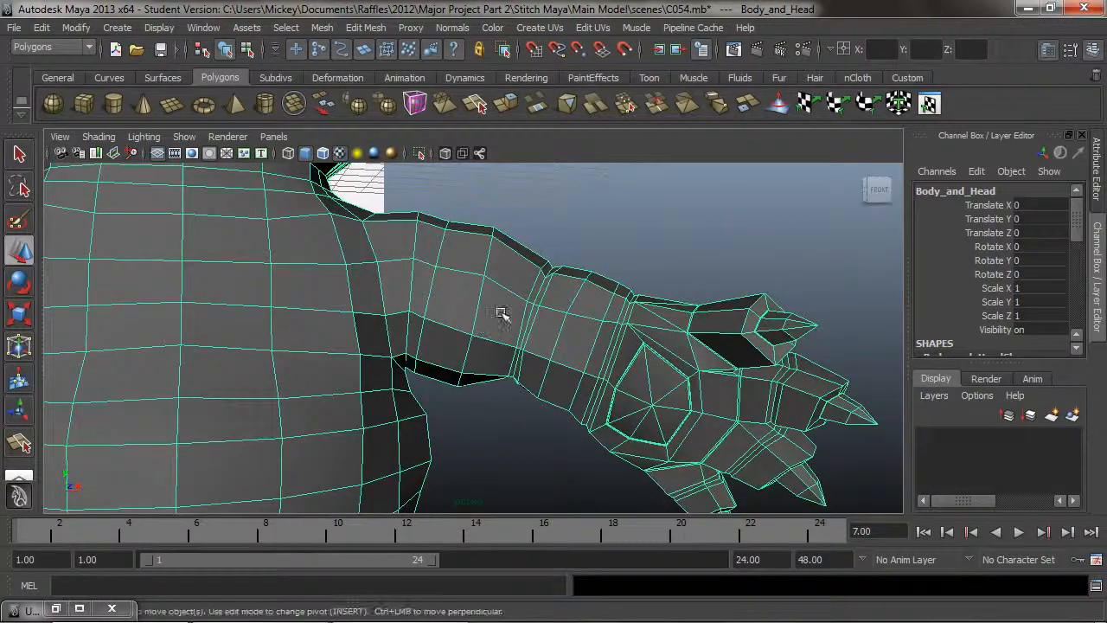
left_click_drag(509, 288, 486, 294, "alt")
right_click_drag(463, 310, 475, 337)
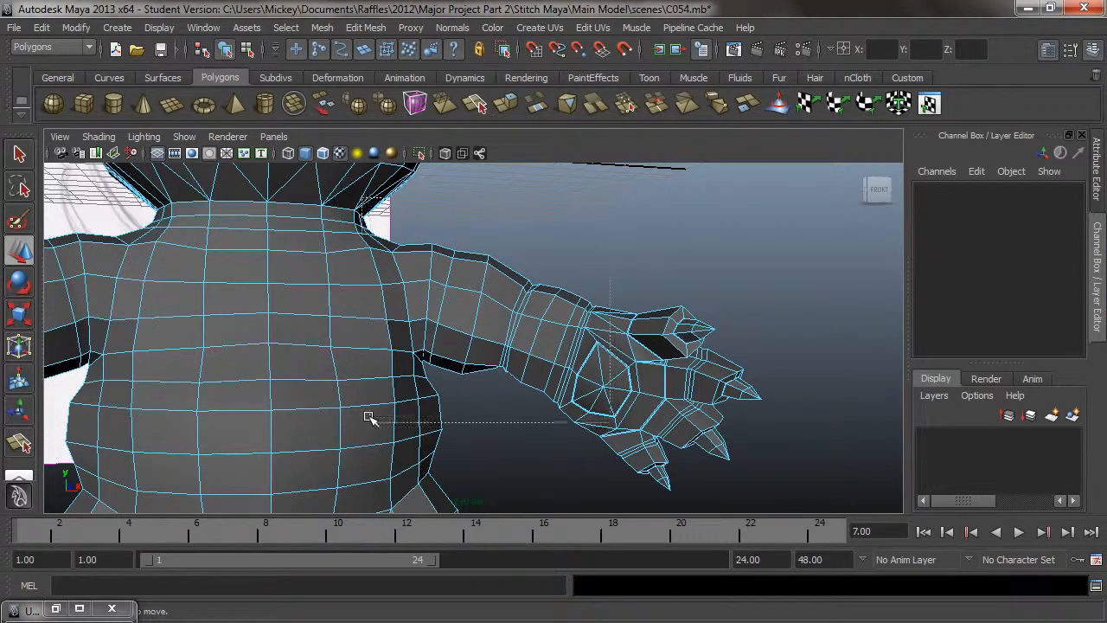
left_click_drag(366, 417, 259, 219)
Remove the torso faces from the selection, front and back, so only the left arm's faces stay selected
left_click_drag(464, 277, 255, 247, "alt")
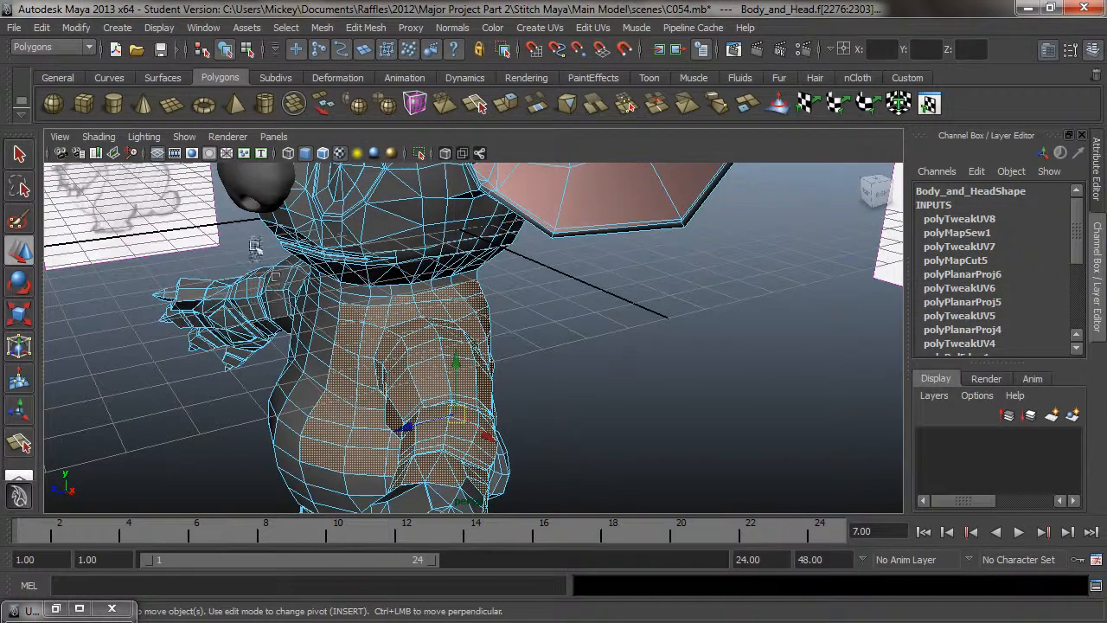
mouse_move(519, 309)
left_mouse_down("alt")
mouse_move(509, 260)
mouse_move(543, 317)
mouse_move(526, 329)
mouse_move(505, 299)
mouse_move(413, 239)
left_mouse_up("alt")
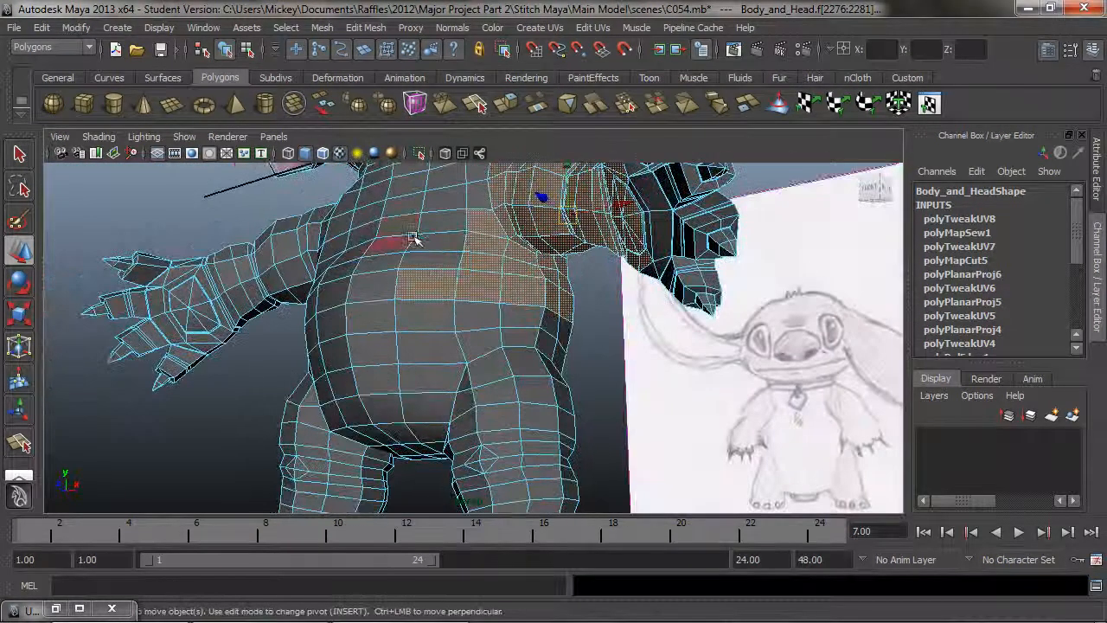
mouse_move(506, 291)
left_mouse_down("alt")
mouse_move(366, 319)
mouse_move(342, 288)
left_mouse_up("alt")
mouse_move(441, 292)
left_mouse_down("alt")
mouse_move(395, 309)
mouse_move(450, 312)
mouse_move(383, 354)
left_mouse_up("alt")
left_click_drag(447, 311, 500, 403, "alt")
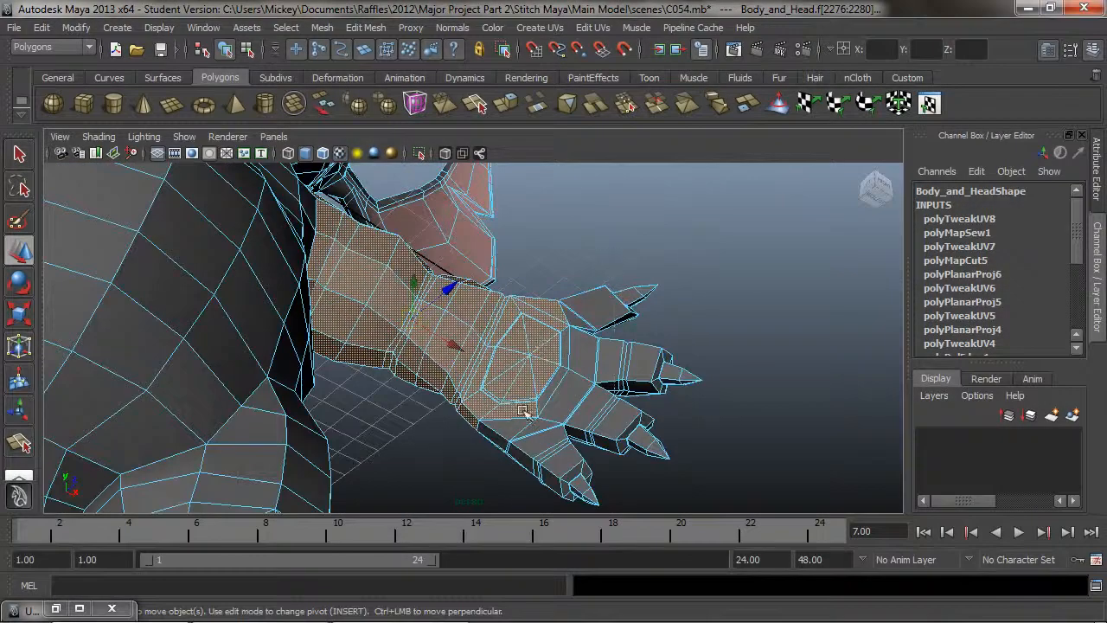
Deselect the faces on the palm and back of the left hand so the selection ends at the wrist
key("1")
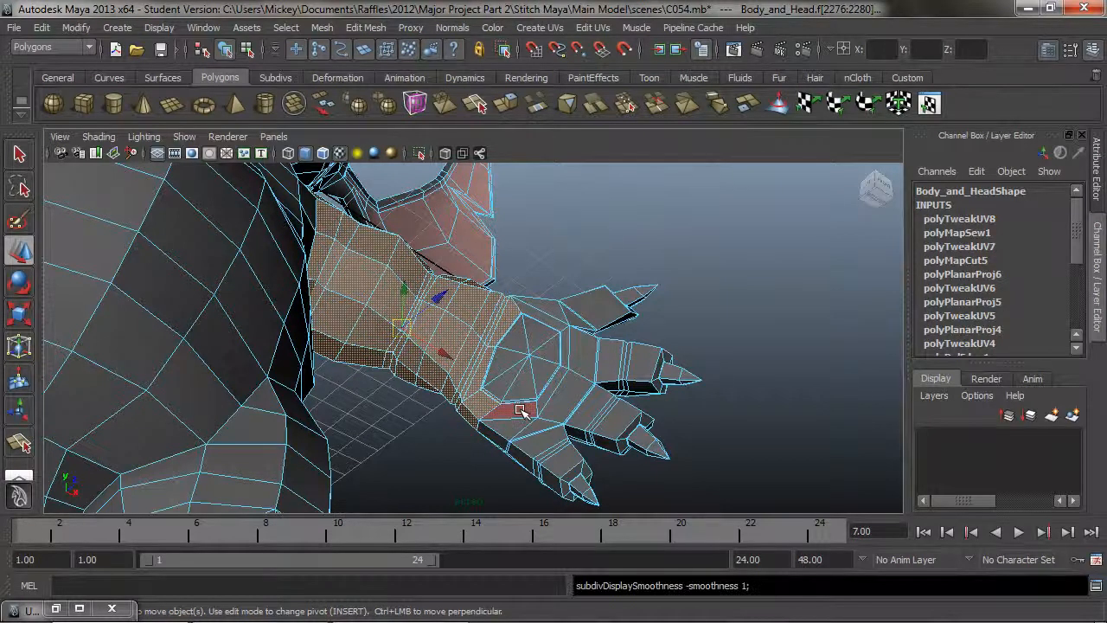
left_click_drag(543, 349, 595, 383, "alt")
left_click(655, 347)
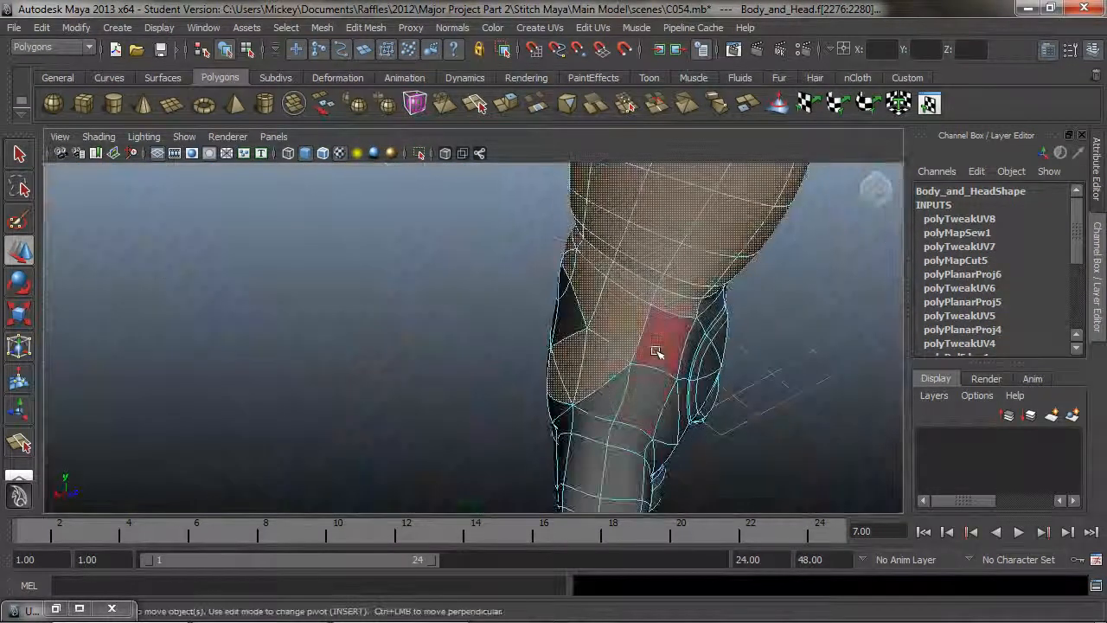
left_click_drag(611, 299, 440, 339, "alt")
left_click_drag(571, 332, 607, 363, "alt")
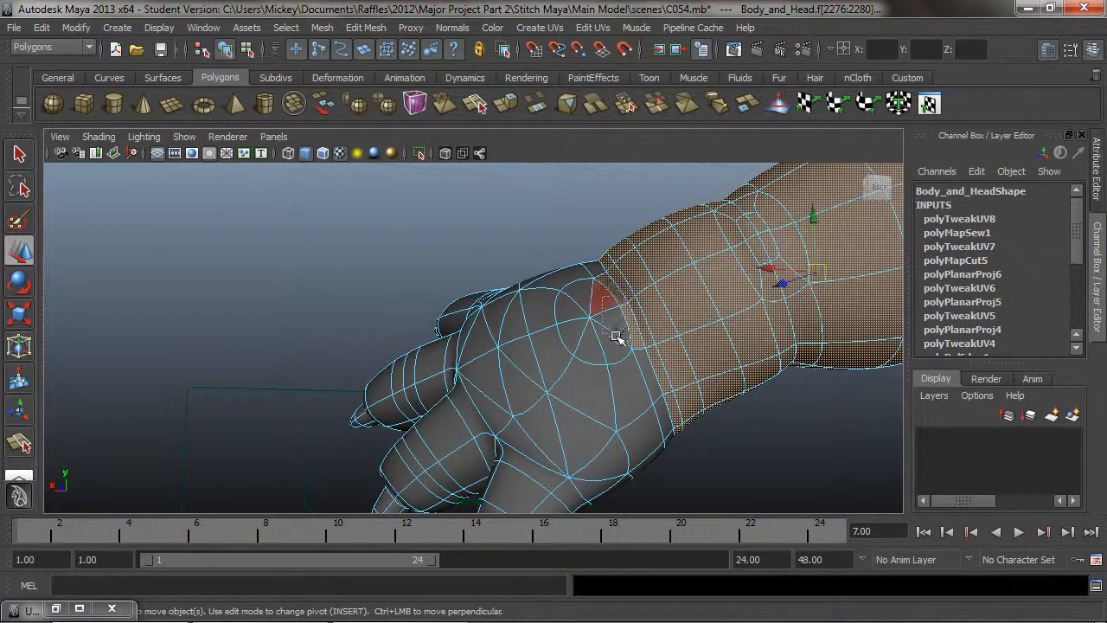
Examine the selected arm faces from all sides in see-through display for missed or extra faces between shoulder and wrist
left_click(445, 154)
mouse_move(632, 372)
left_mouse_down("alt")
mouse_move(682, 386)
mouse_move(526, 358)
left_mouse_up("alt")
right_click_drag(526, 358, 776, 381, "alt")
left_click_drag(775, 380, 475, 343, "alt")
left_click_drag(533, 275, 729, 381, "alt")
left_click_drag(657, 324, 568, 277, "alt")
right_click_drag(568, 277, 630, 346, "alt")
left_click_drag(630, 345, 551, 245, "alt")
right_click_drag(551, 244, 458, 332, "alt")
left_click_drag(457, 331, 410, 338, "alt")
middle_click_drag(411, 337, 545, 286, "alt")
left_click_drag(545, 285, 415, 322, "alt")
scroll(415, 323, "down", 5)
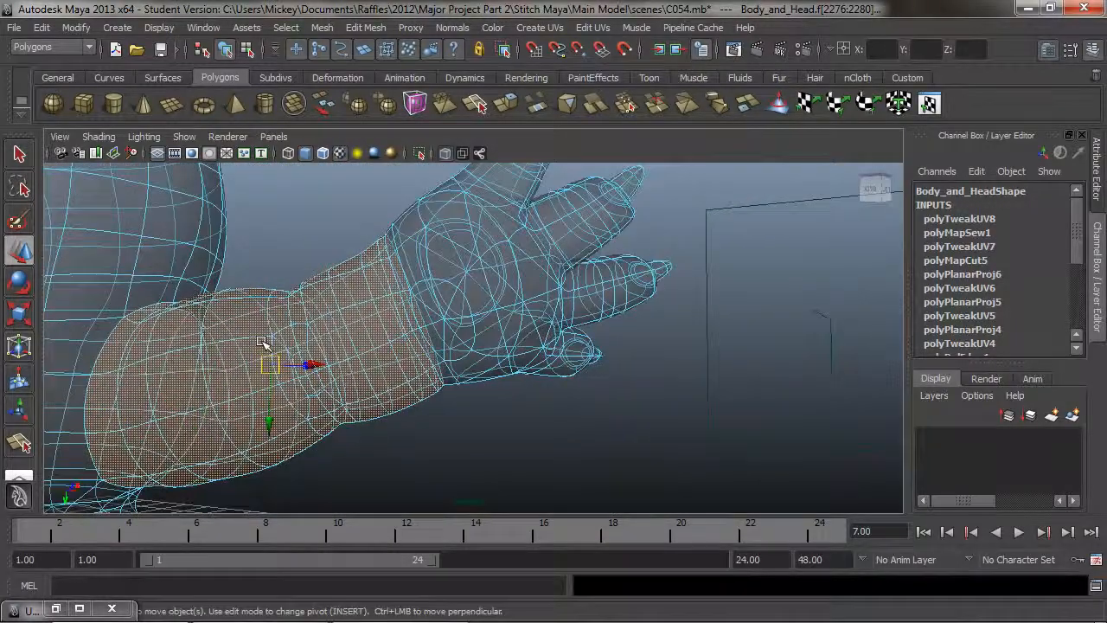
left_click_drag(458, 169, 343, 405, "alt")
right_click_drag(343, 405, 566, 417, "alt")
left_click_drag(566, 416, 638, 414, "alt")
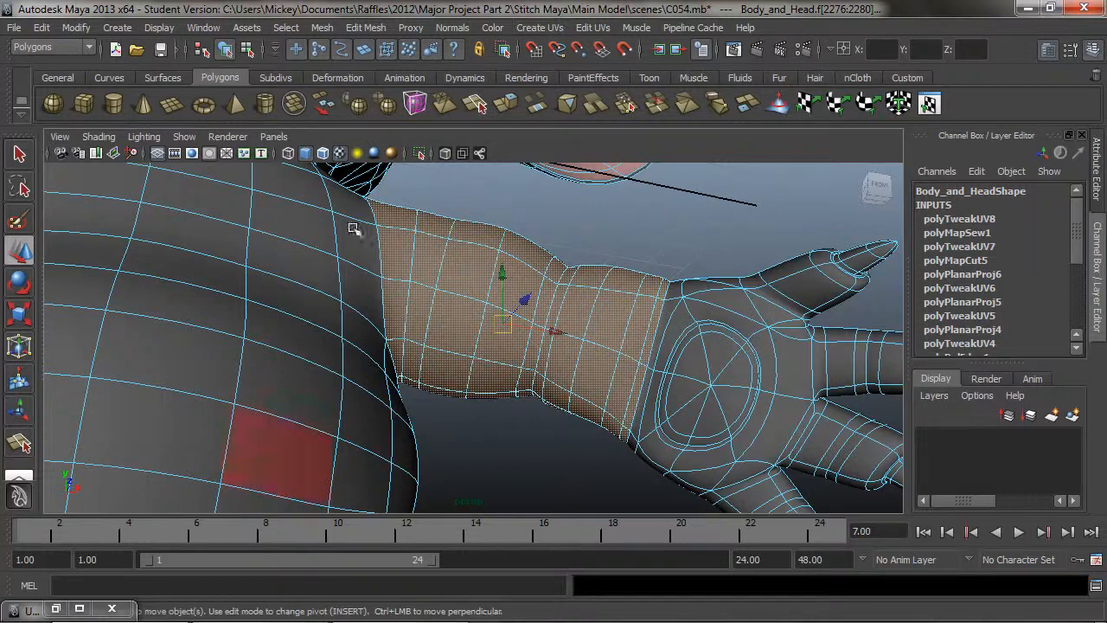
Apply a planar mapping to the selected arm faces, projected from the camera and fitted to the bounding box, in a new UV set Left_Arm
left_click(542, 28)
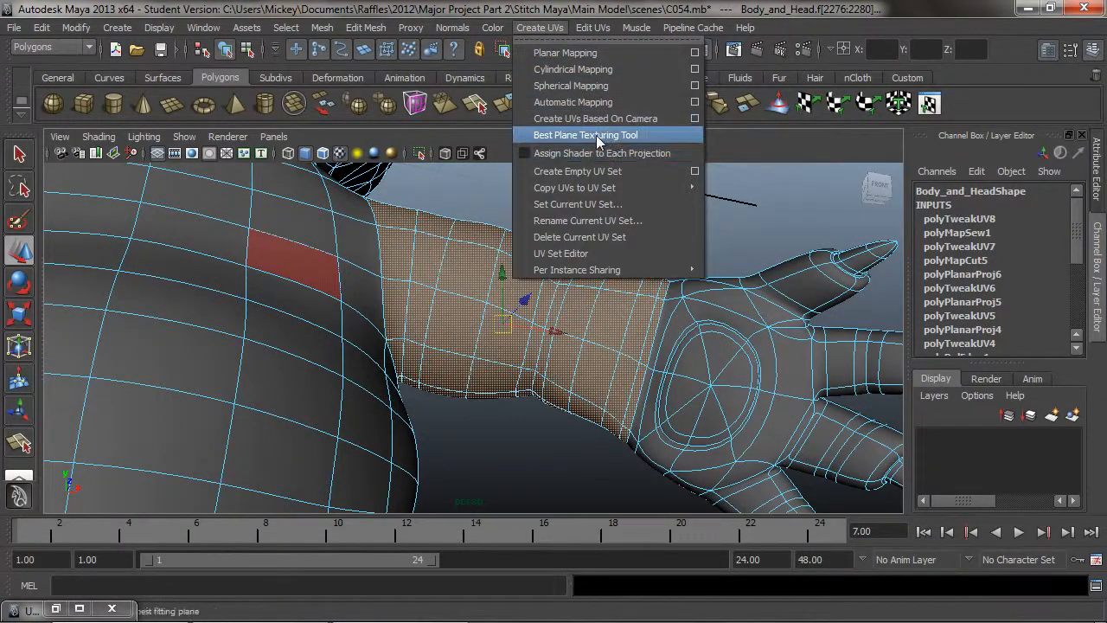
left_click(697, 55)
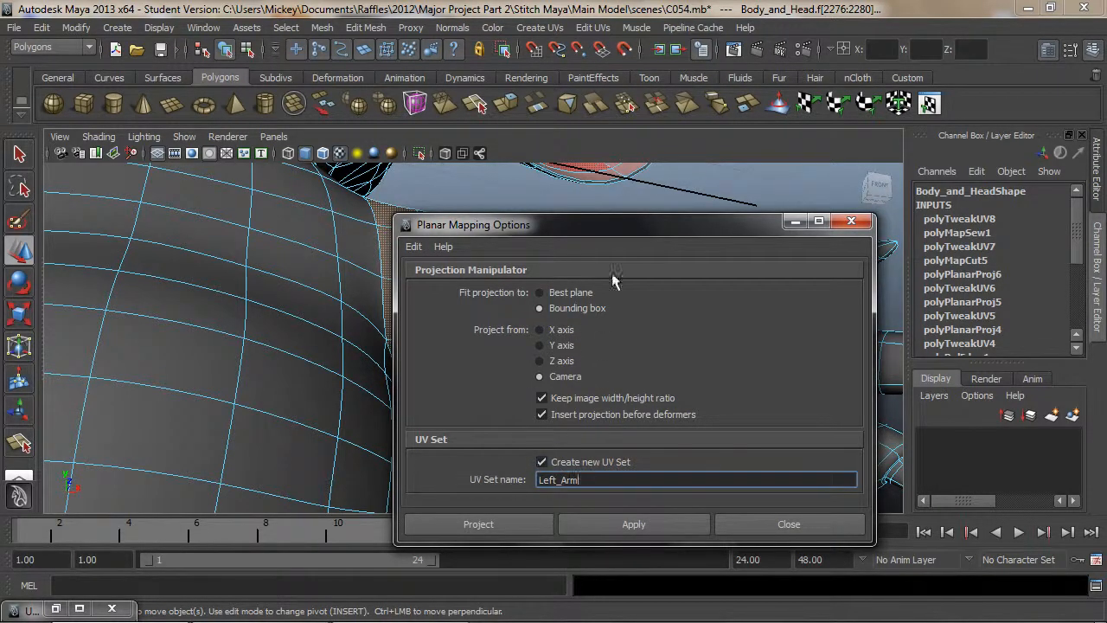
left_click_drag(624, 230, 571, 195)
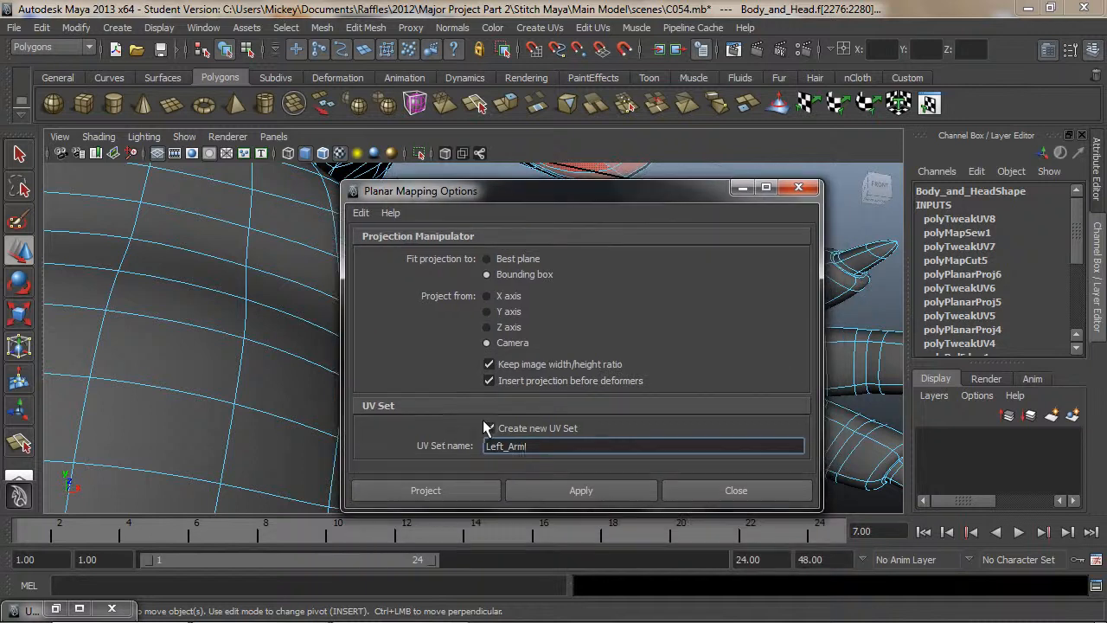
left_click(488, 428)
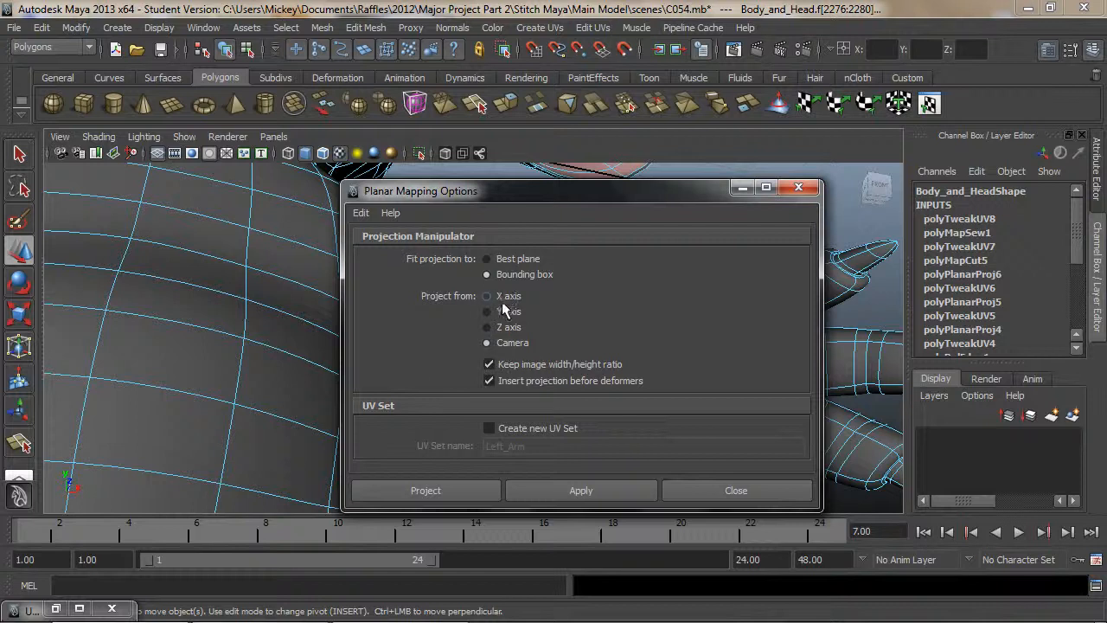
left_click(489, 428)
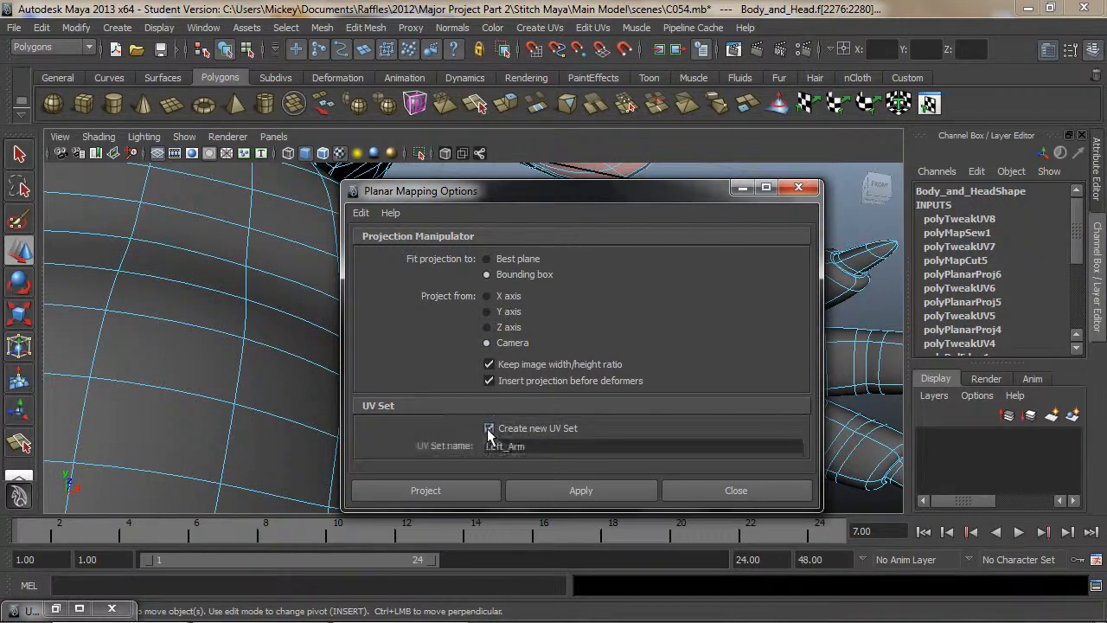
double_click(535, 448)
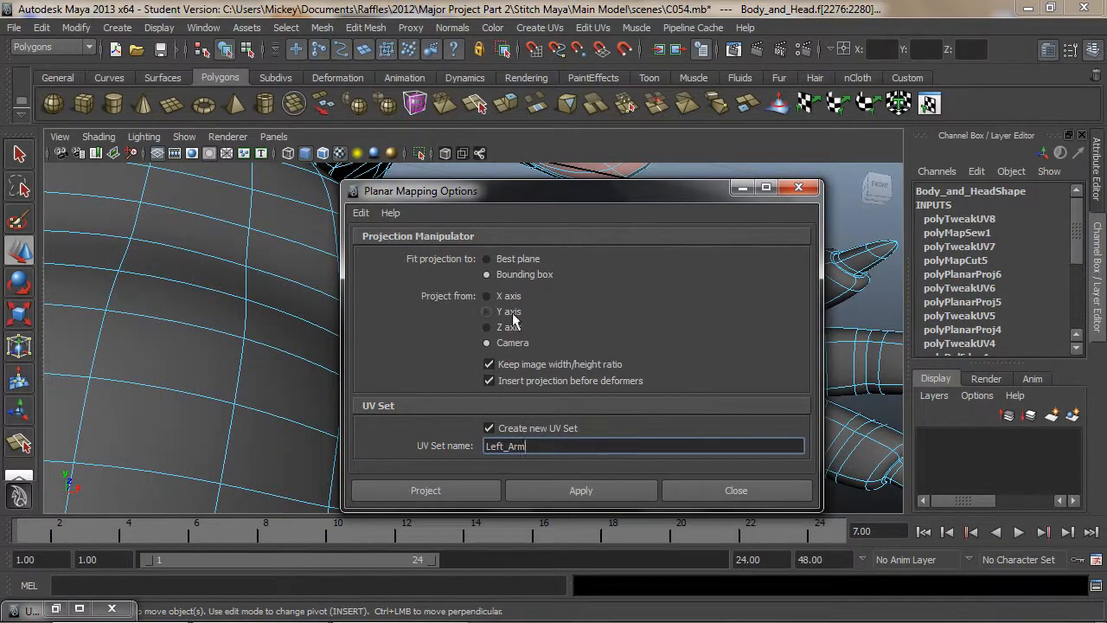
left_click(457, 490)
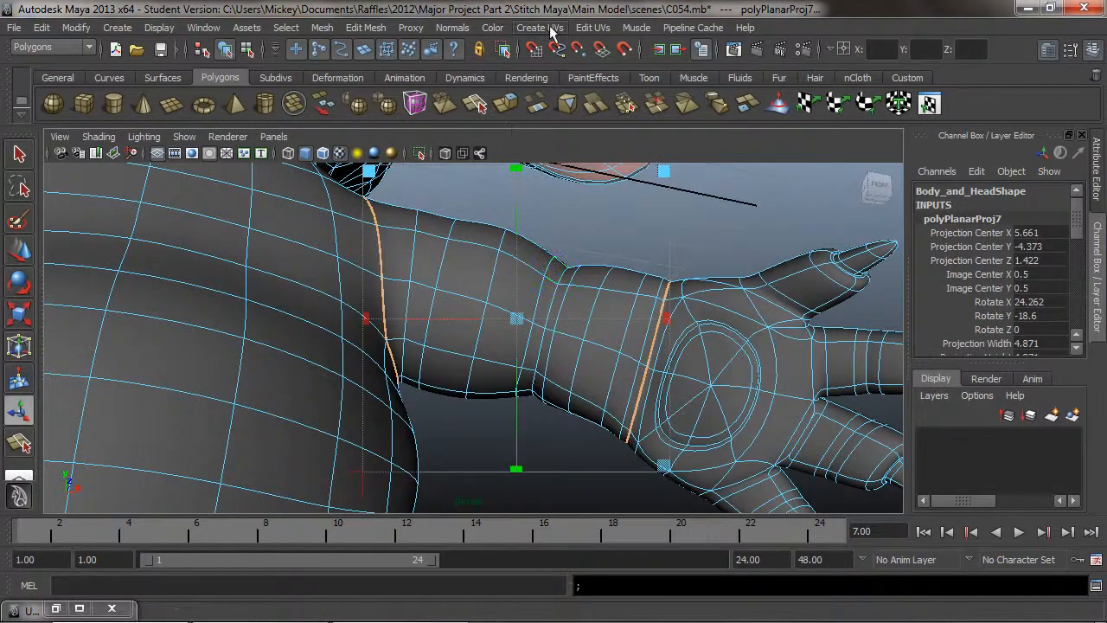
Open the UV Texture Editor, clear the projection selection, and turn on shaded UV display for the arm shell
left_click(586, 28)
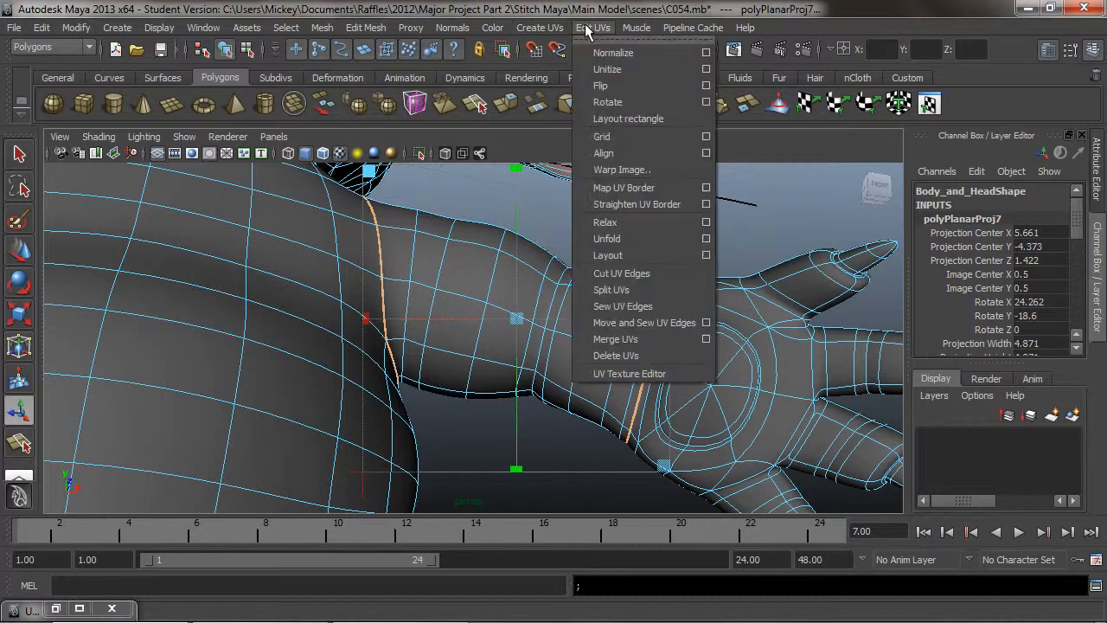
left_click(615, 370)
scroll(435, 342, "down", 3)
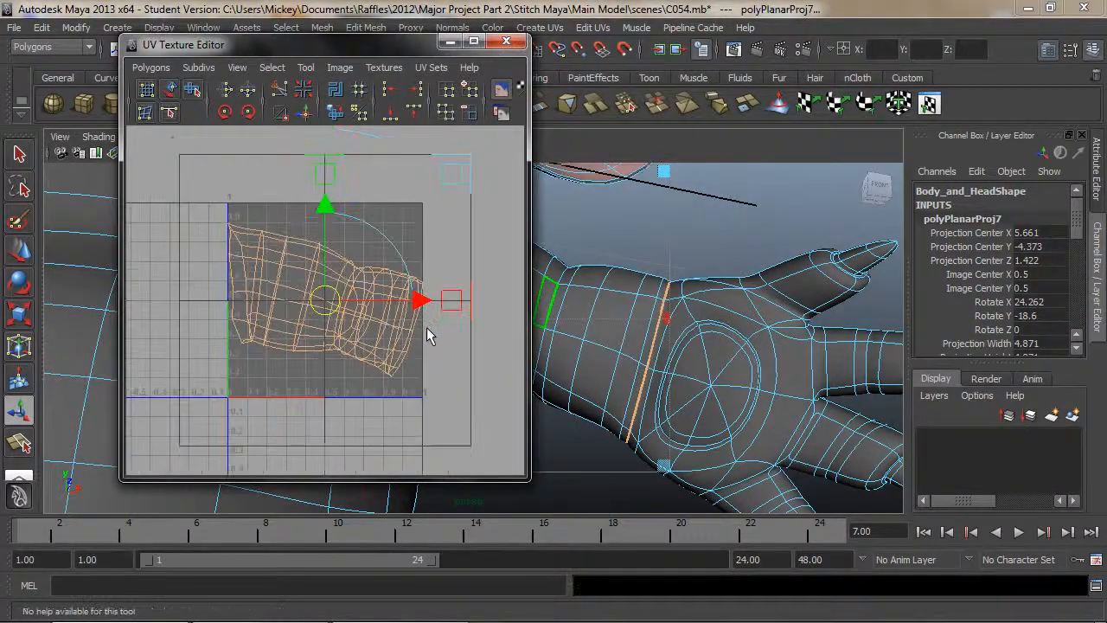
right_click_drag(445, 234, 510, 230)
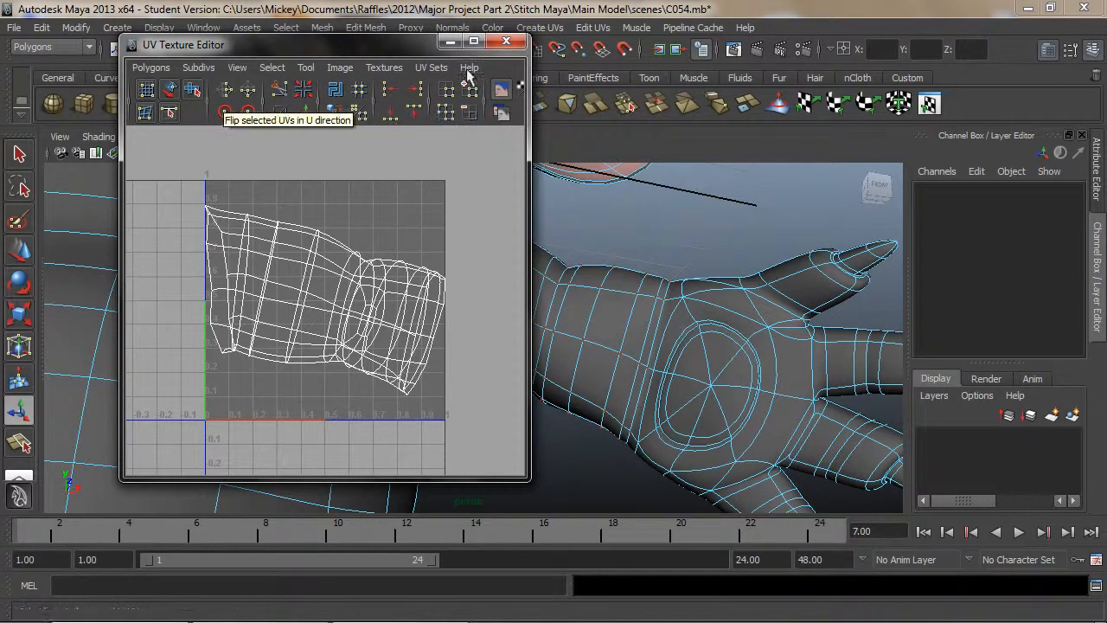
left_click(474, 42)
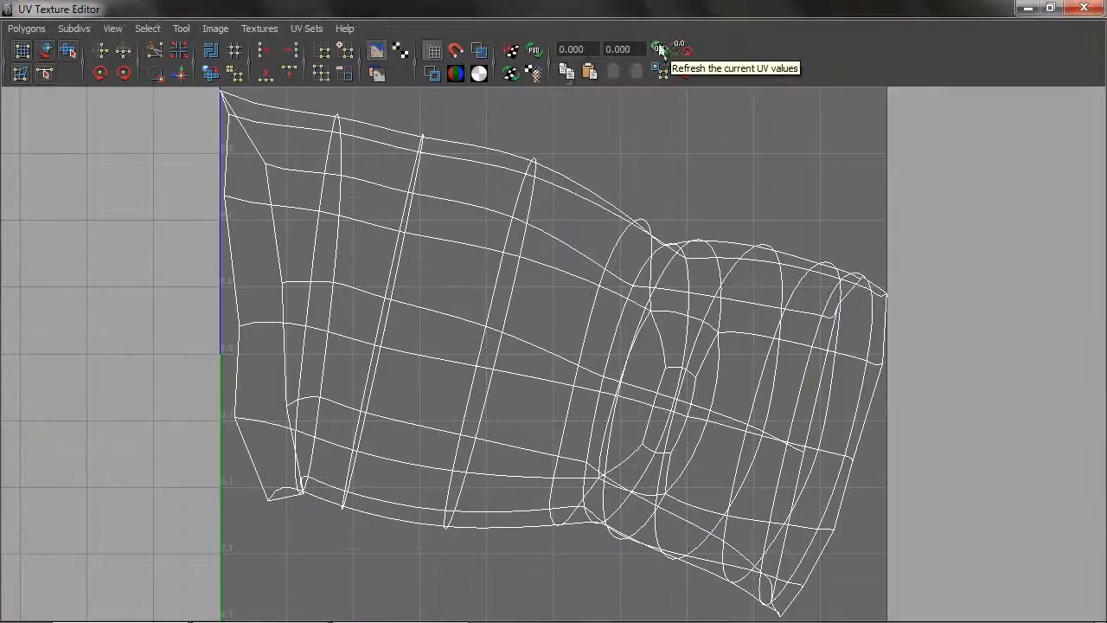
left_click(478, 49)
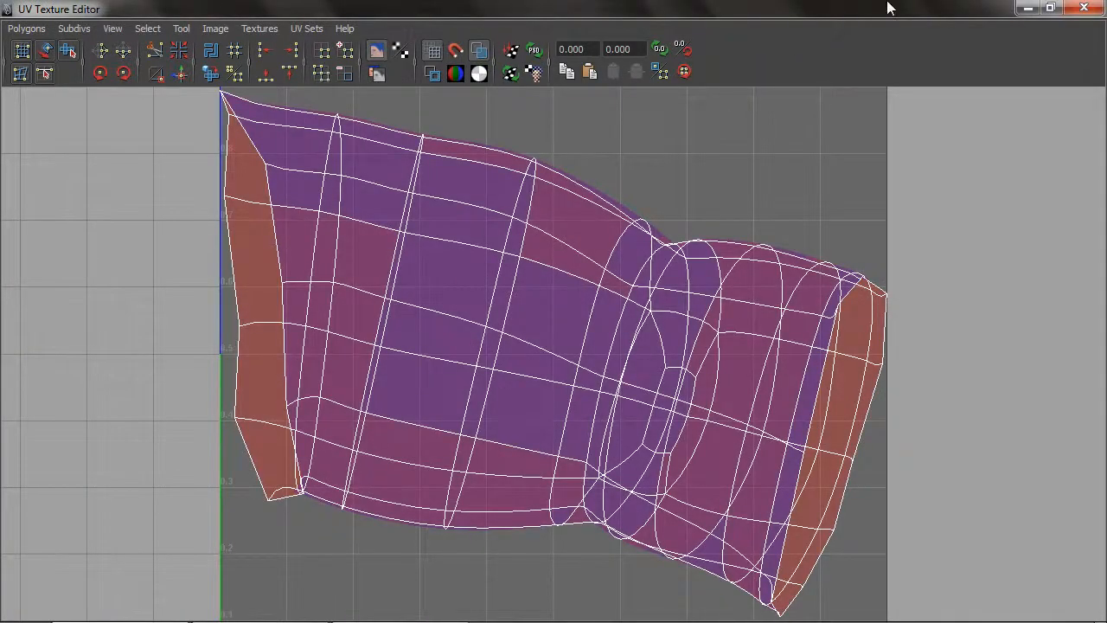
left_click(1051, 8)
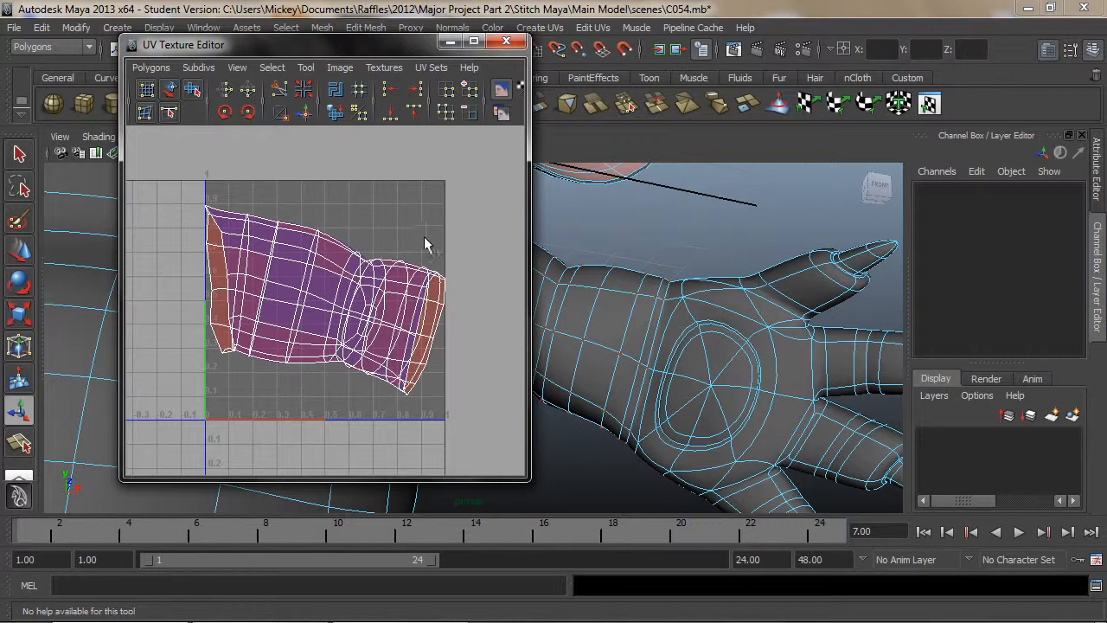
Select the continuous line of edges along the underside of the left arm from the wrist to the armpit
left_click(447, 41)
left_click_drag(597, 292, 432, 313, "alt")
right_click(422, 281)
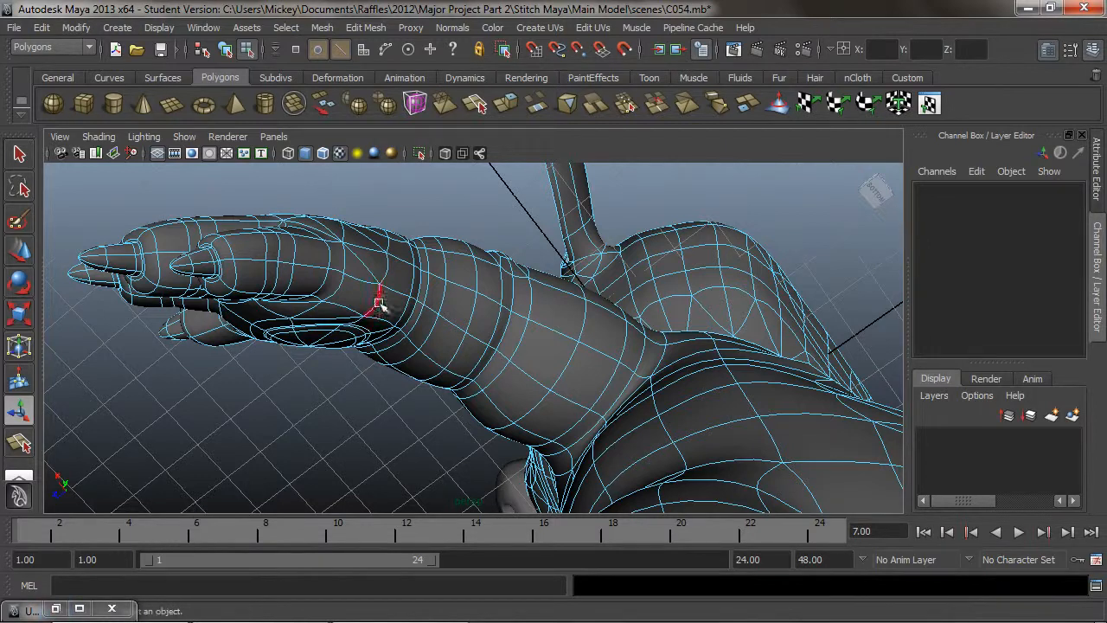
left_click(421, 304)
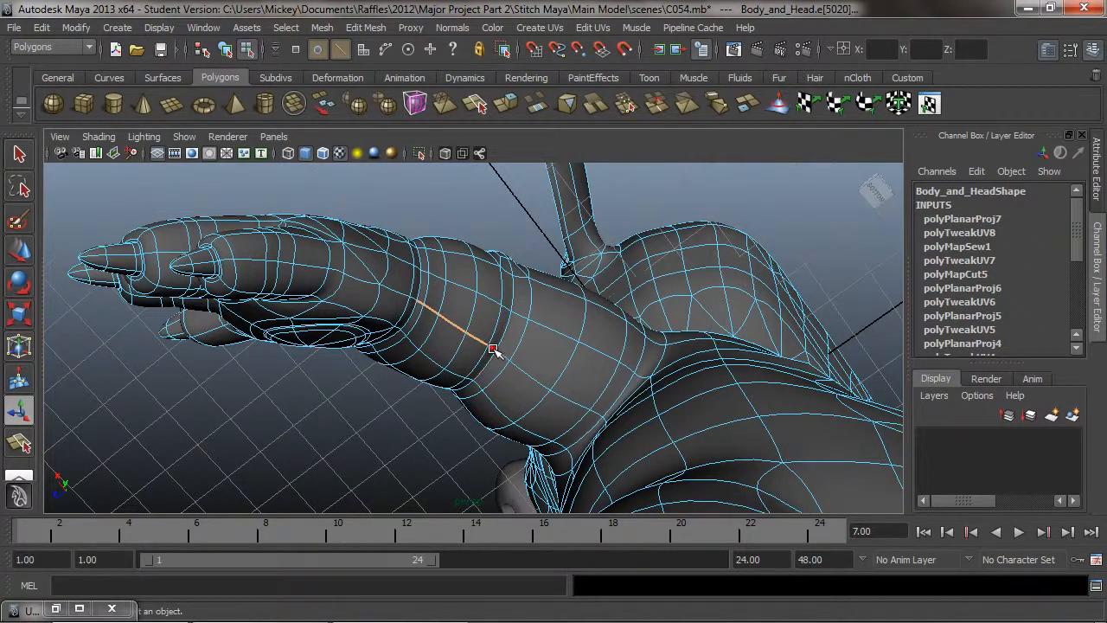
left_click(506, 357, "shift")
left_click(527, 377, "shift")
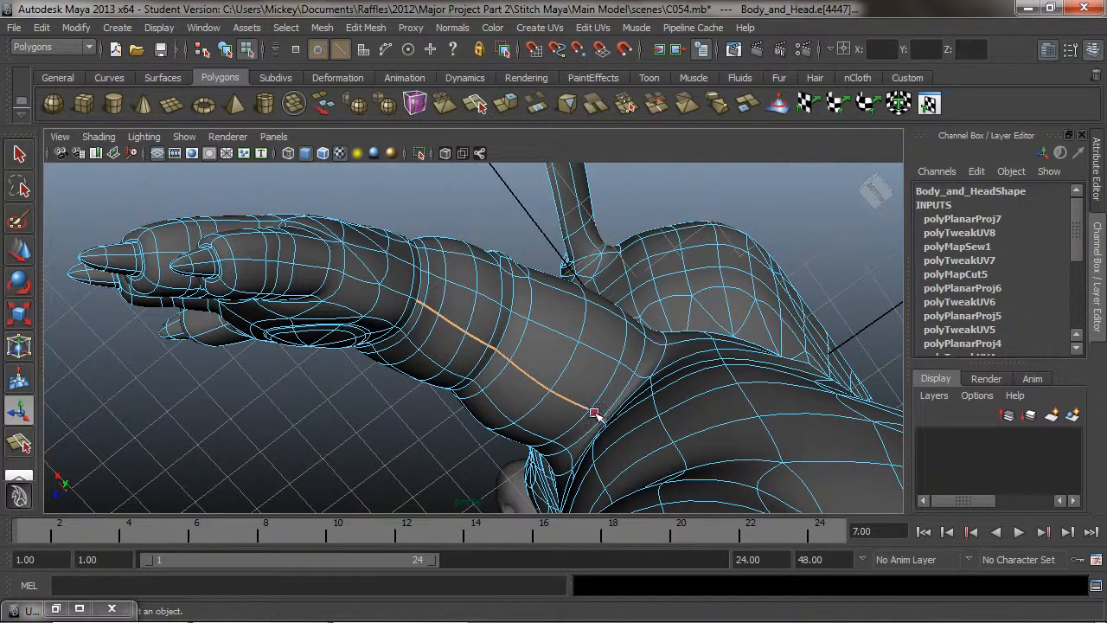
Inspect the selected underarm edges in the UV layout and on the unsmoothed model, checking where the line ends at armpit and wrist
left_click(56, 609)
scroll(318, 281, "up", 2)
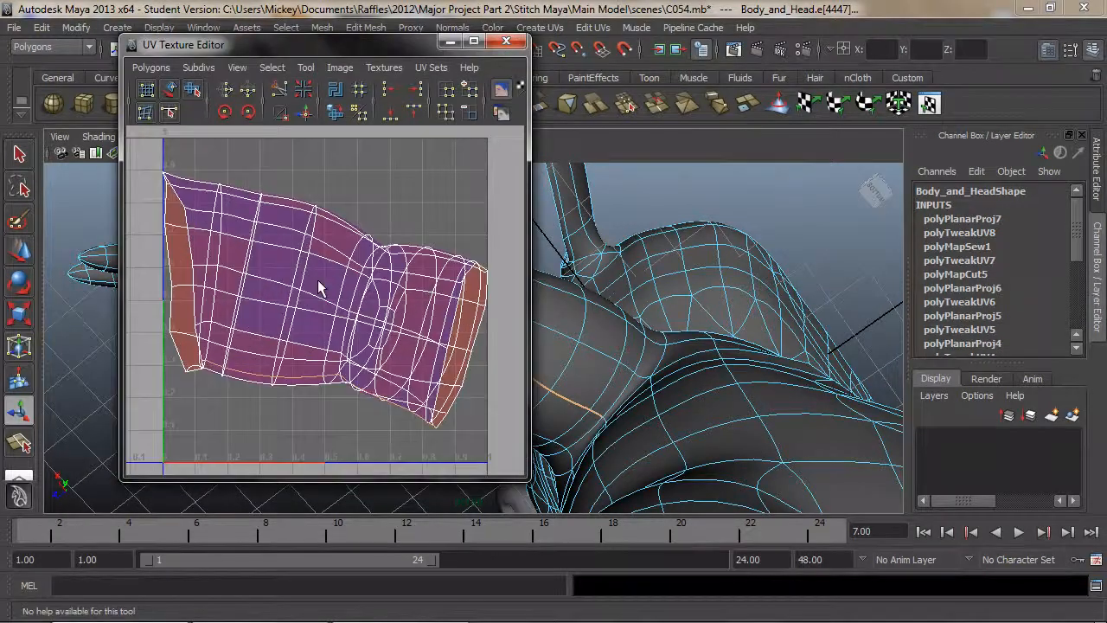
middle_click_drag(308, 347, 311, 277, "alt")
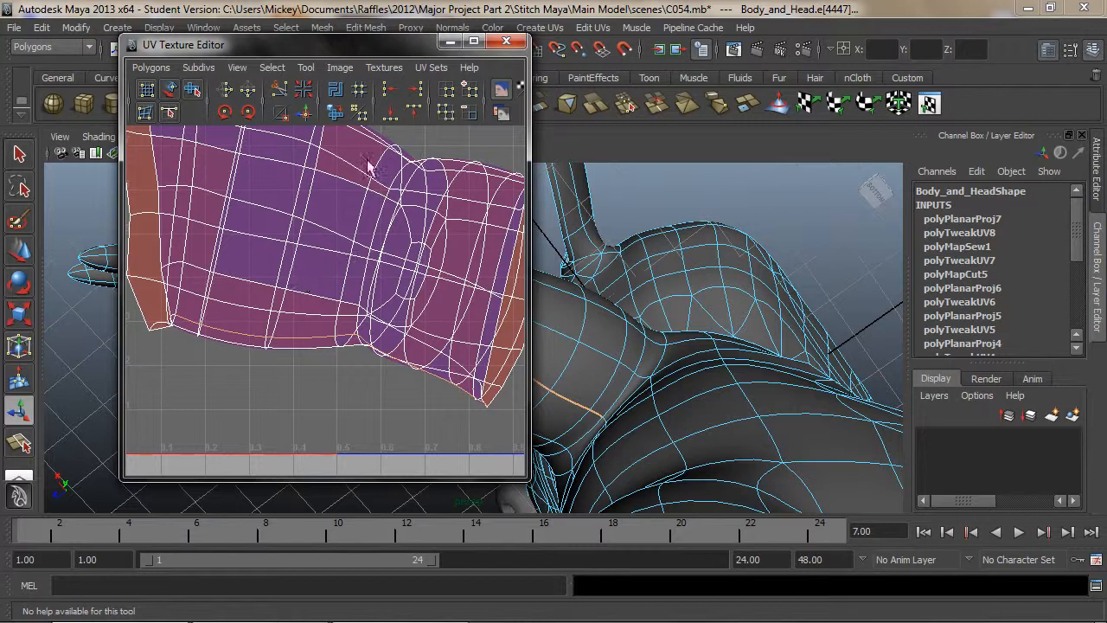
left_click(449, 41)
left_click_drag(553, 333, 521, 455, "alt")
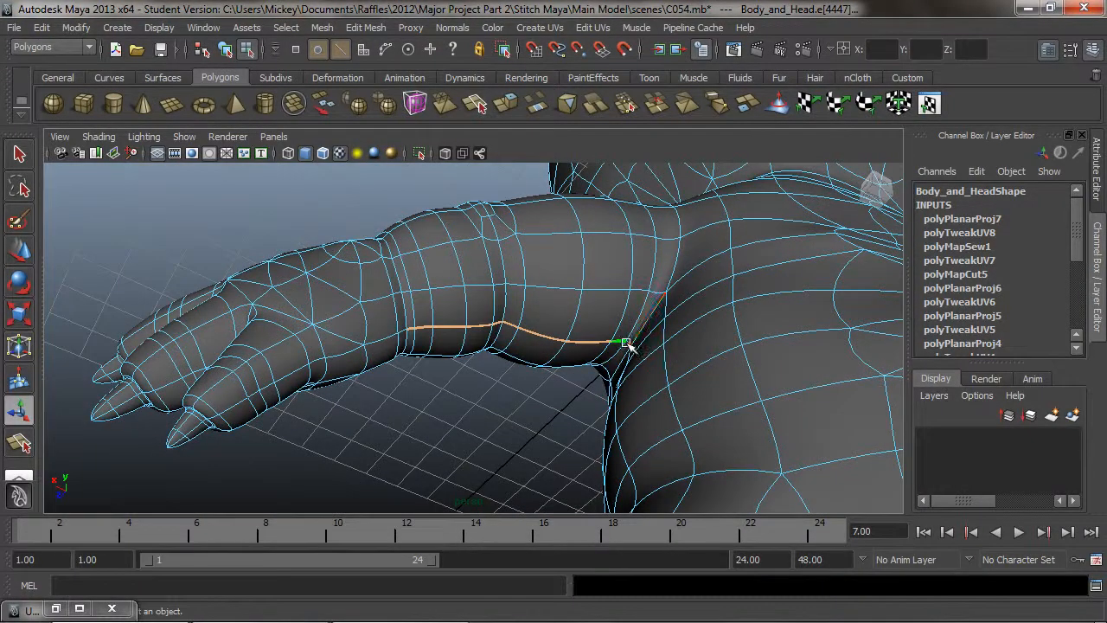
right_click_drag(631, 341, 906, 382, "alt")
middle_click_drag(787, 373, 651, 375, "alt")
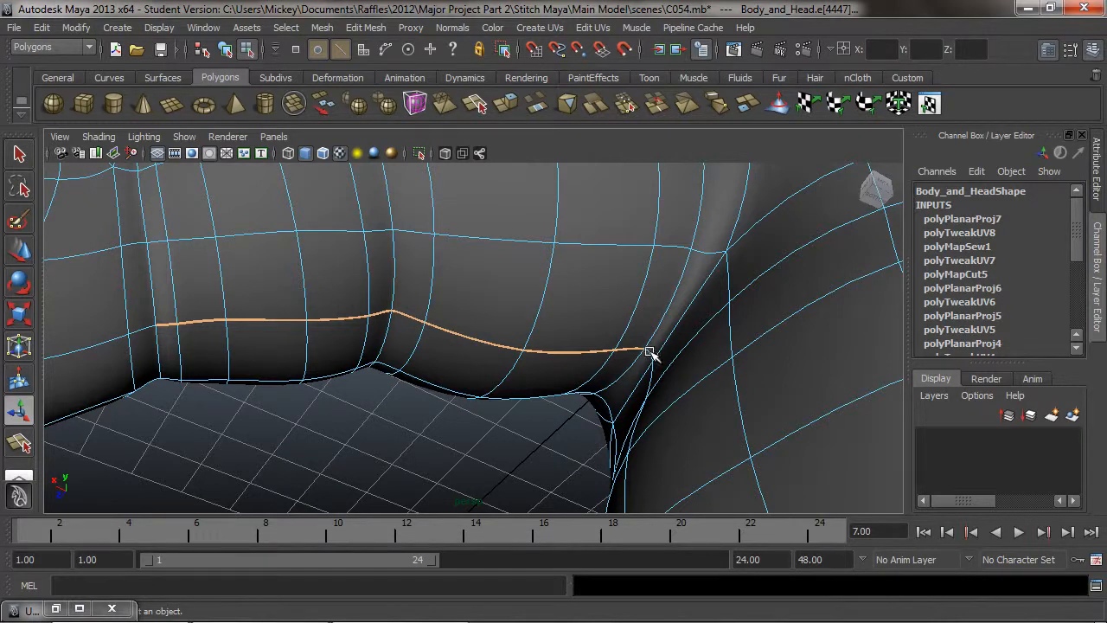
key("1")
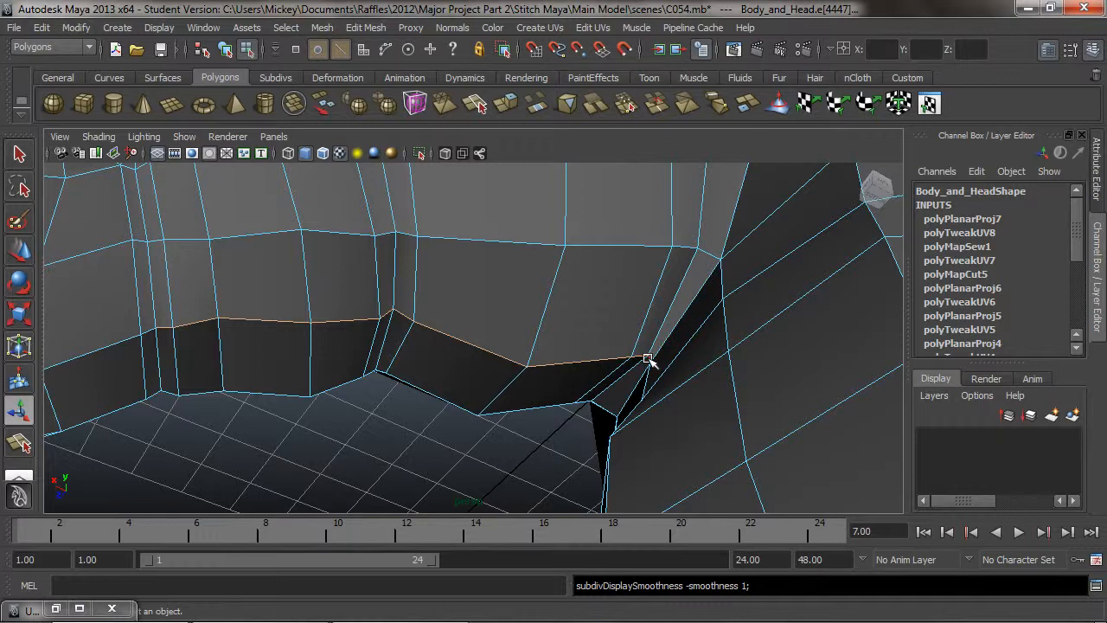
scroll(626, 351, "down", 4)
left_click_drag(474, 318, 422, 337, "alt")
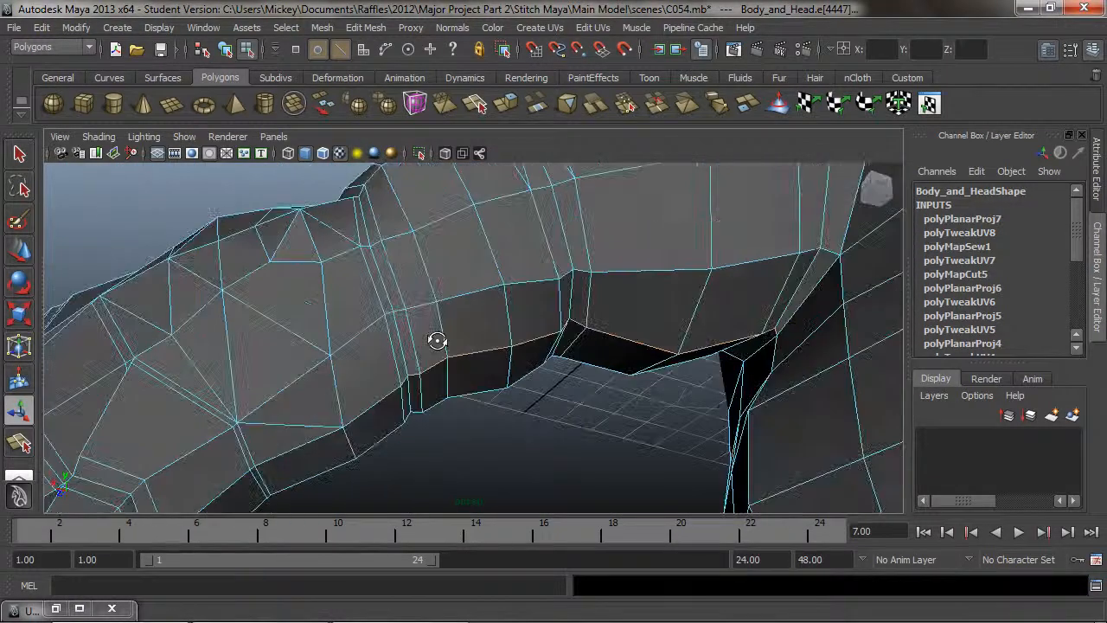
Cut the UVs along the selected underarm edges, then enlarge the UV Texture Editor and frame the arm shell
left_click(55, 608)
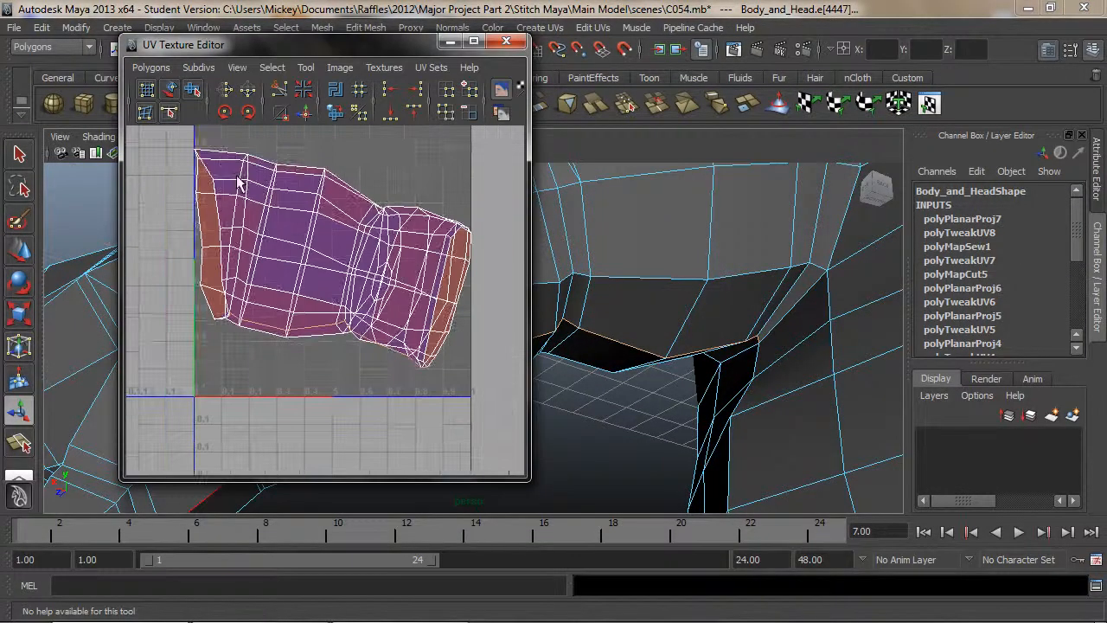
middle_click_drag(327, 189, 336, 254, "alt")
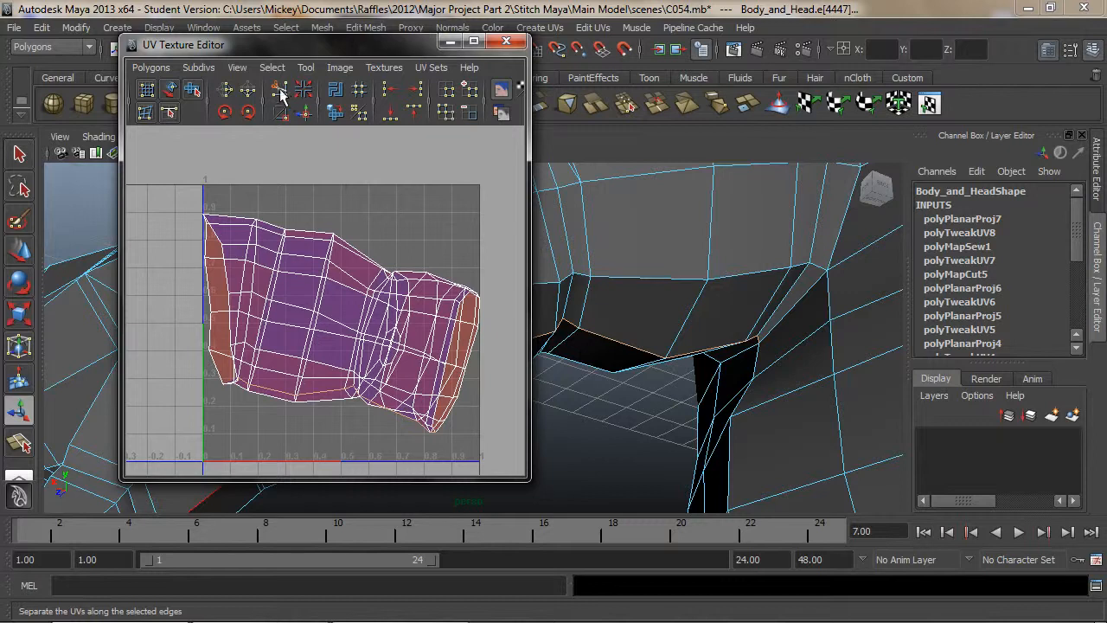
left_click(473, 41)
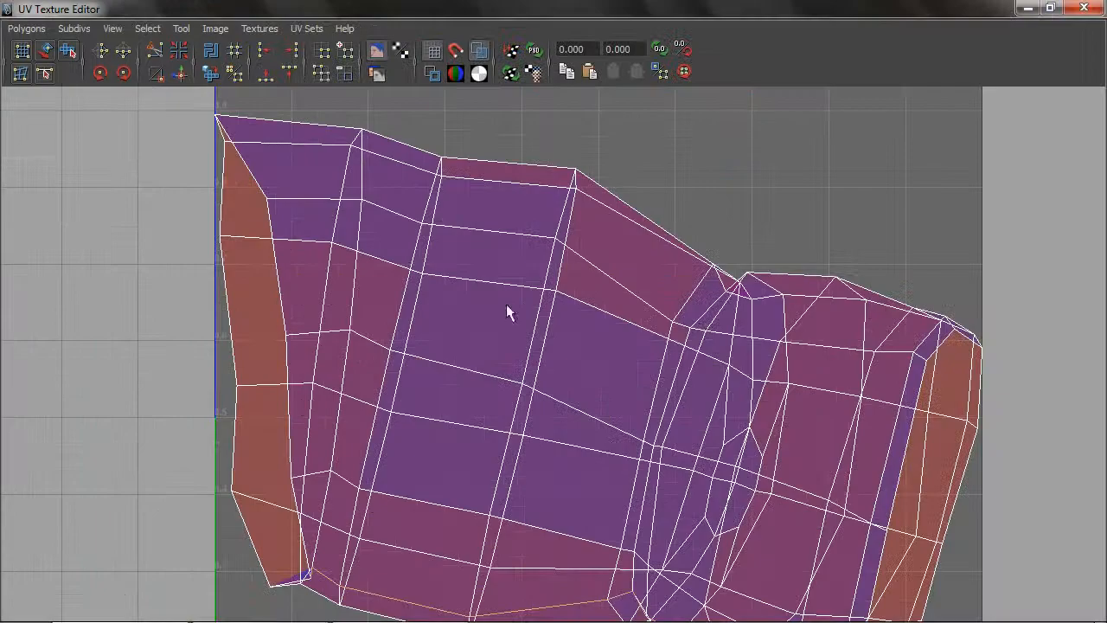
scroll(697, 321, "down", 3)
scroll(683, 337, "up", 1)
middle_click_drag(666, 353, 647, 298, "alt")
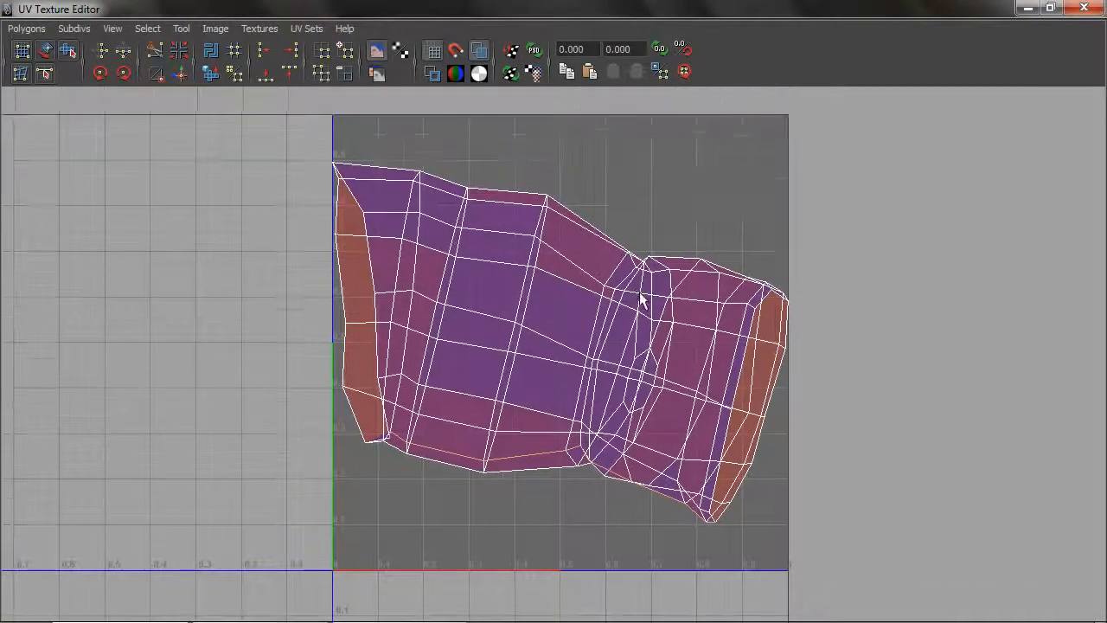
Select all UVs of the arm shell and unfold them into a flat layout
right_click_drag(655, 303, 758, 281)
left_click_drag(876, 144, 253, 541)
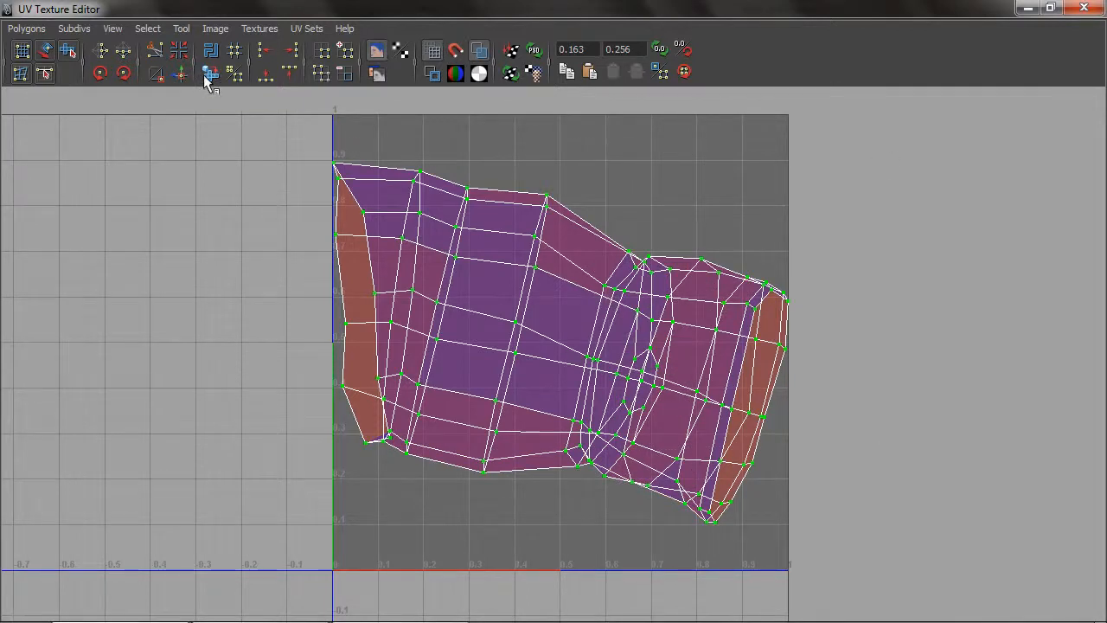
left_click(206, 76)
scroll(390, 324, "up", 2)
scroll(389, 318, "down", 1)
middle_click_drag(350, 290, 518, 242, "alt")
middle_click_drag(450, 287, 436, 307, "alt")
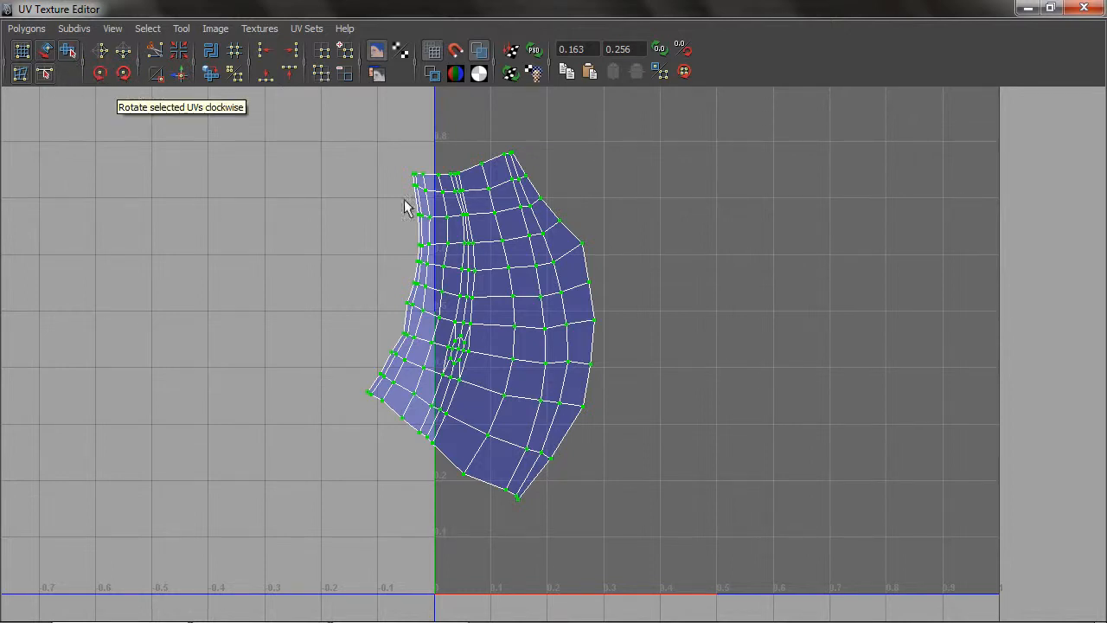
Unfold the arm shell further with the Smooth UV Tool and clear the UV selection
left_click(69, 51)
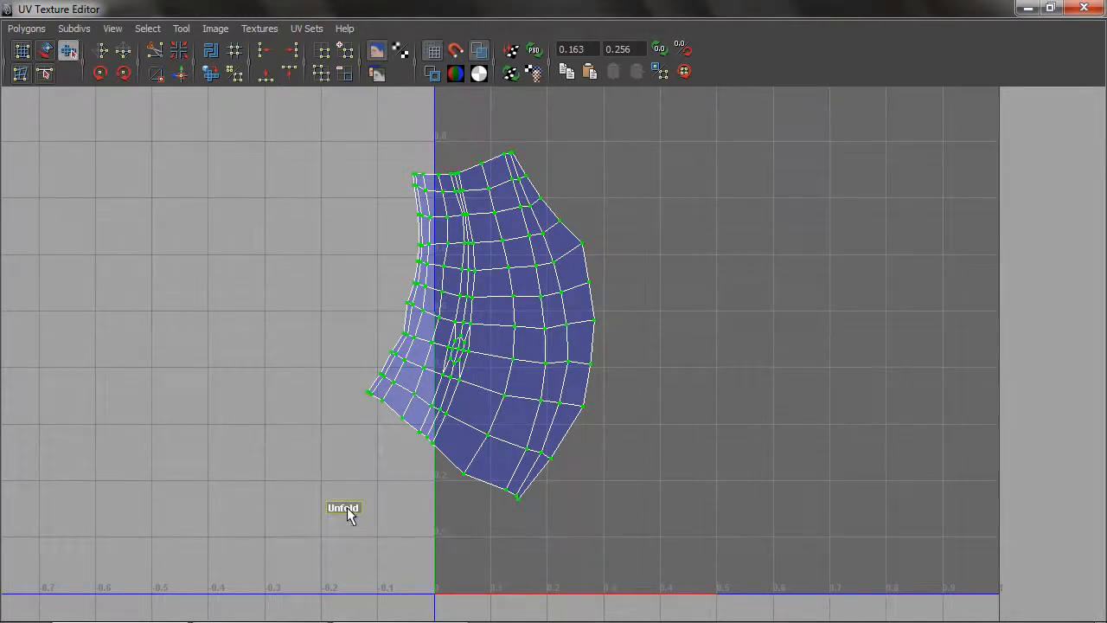
left_click_drag(348, 514, 756, 507)
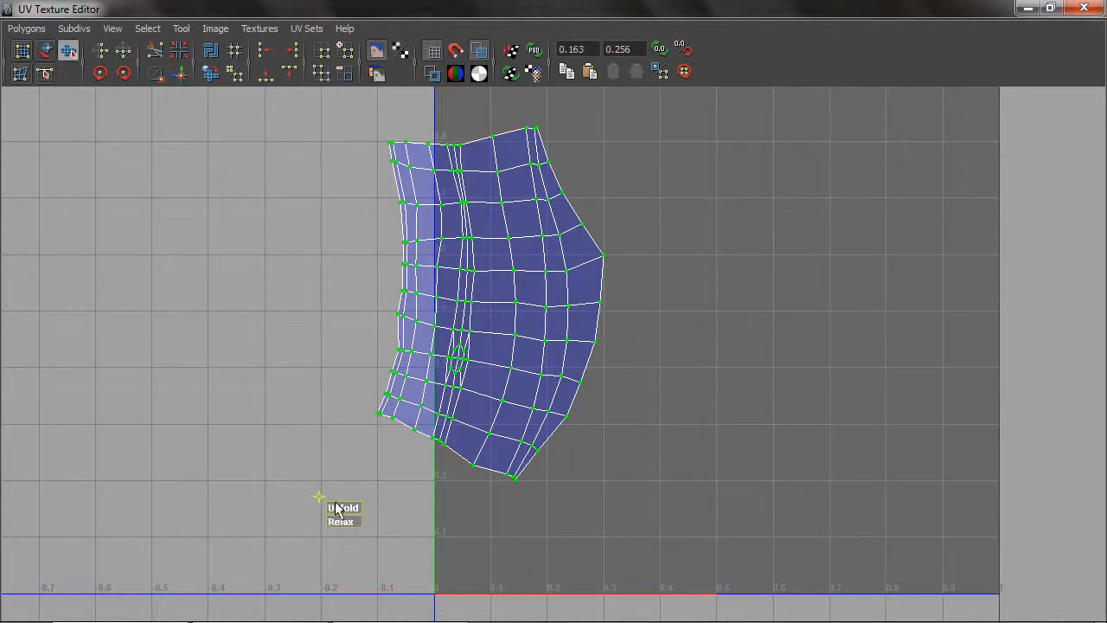
right_click_drag(558, 291, 675, 283)
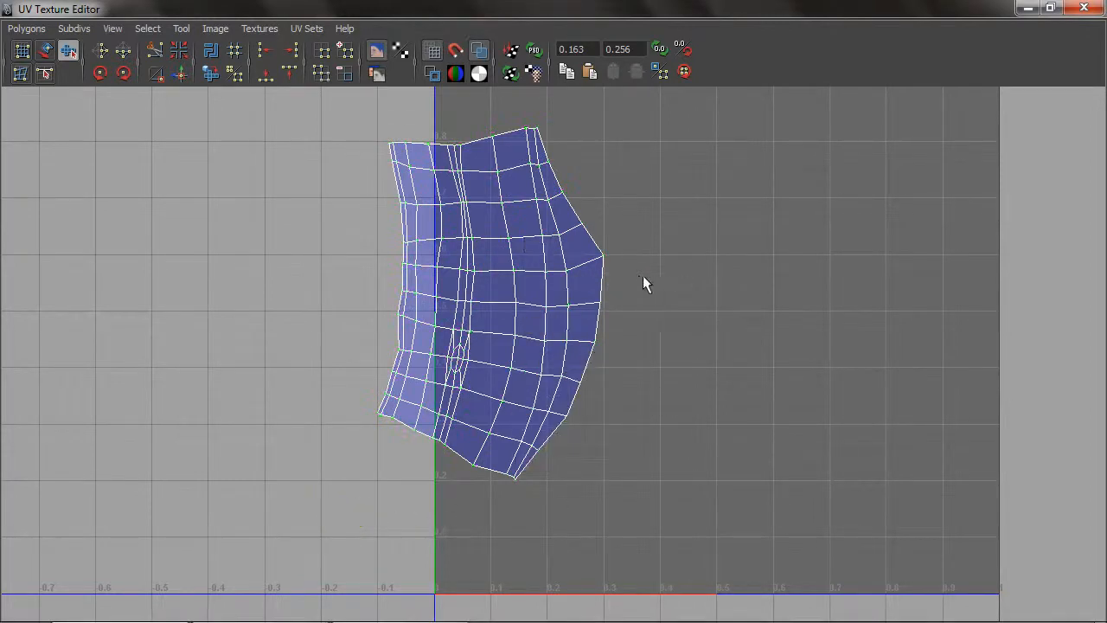
Restore the UV Texture Editor to a small window and show the model's left arm from the front beside it
left_click(1050, 8)
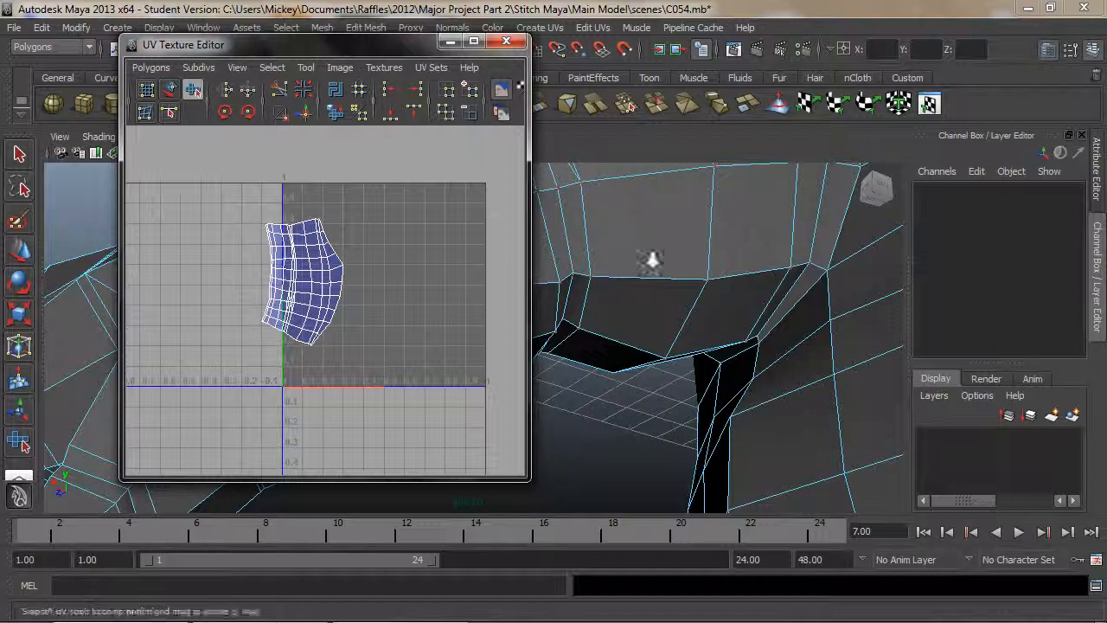
scroll(649, 298, "down", 5)
left_click_drag(658, 296, 615, 328, "alt")
middle_click_drag(615, 329, 832, 355, "alt")
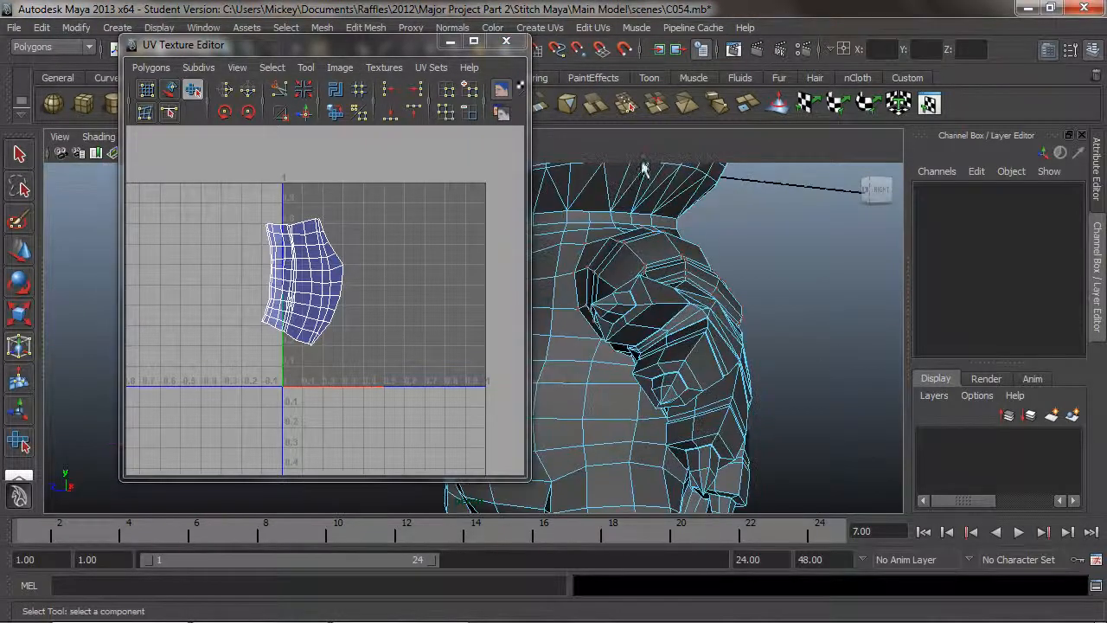
left_click_drag(363, 45, 234, 20)
left_click_drag(580, 391, 765, 325, "alt")
middle_click_drag(765, 325, 702, 323, "alt")
left_click_drag(701, 322, 495, 260, "alt")
right_click_drag(494, 259, 620, 322, "alt")
middle_click_drag(621, 322, 536, 325, "alt")
mouse_move(536, 325)
left_mouse_down("alt")
mouse_move(570, 331)
mouse_move(556, 332)
left_mouse_up("alt")
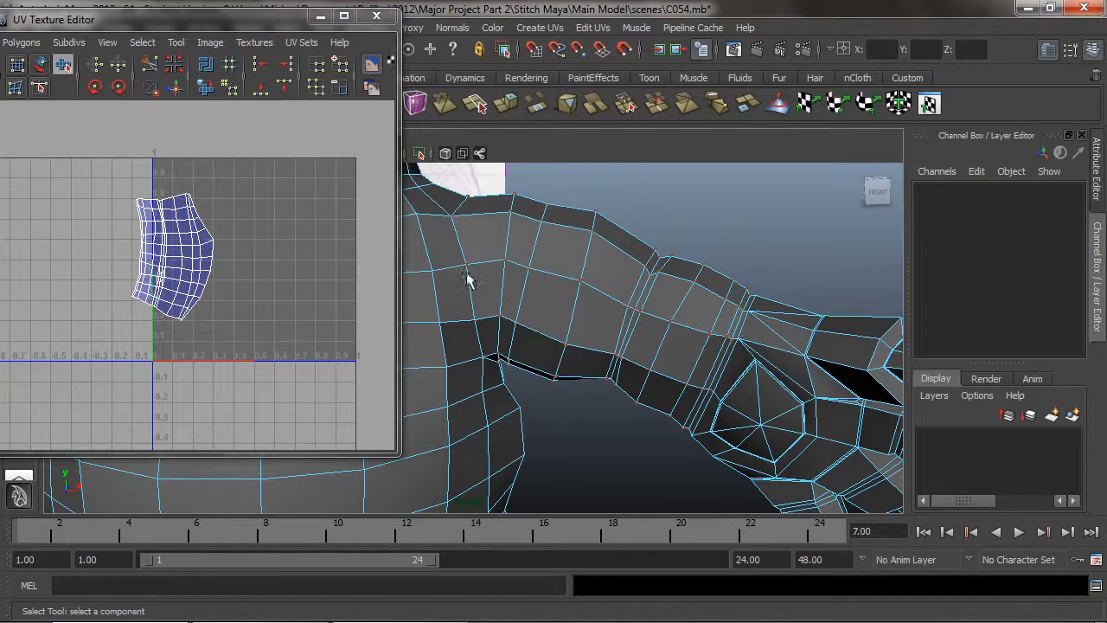
Select faces on the upper arm and forearm to check which parts of the UV shell they match
right_click_drag(221, 287, 235, 305)
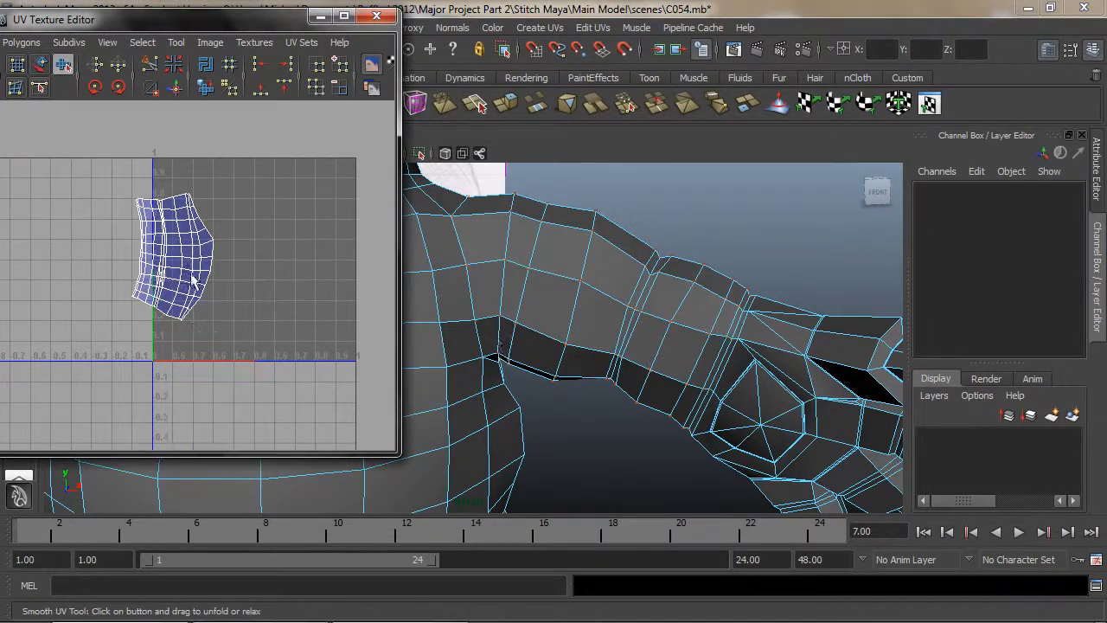
key("q")
left_click_drag(600, 313, 555, 277)
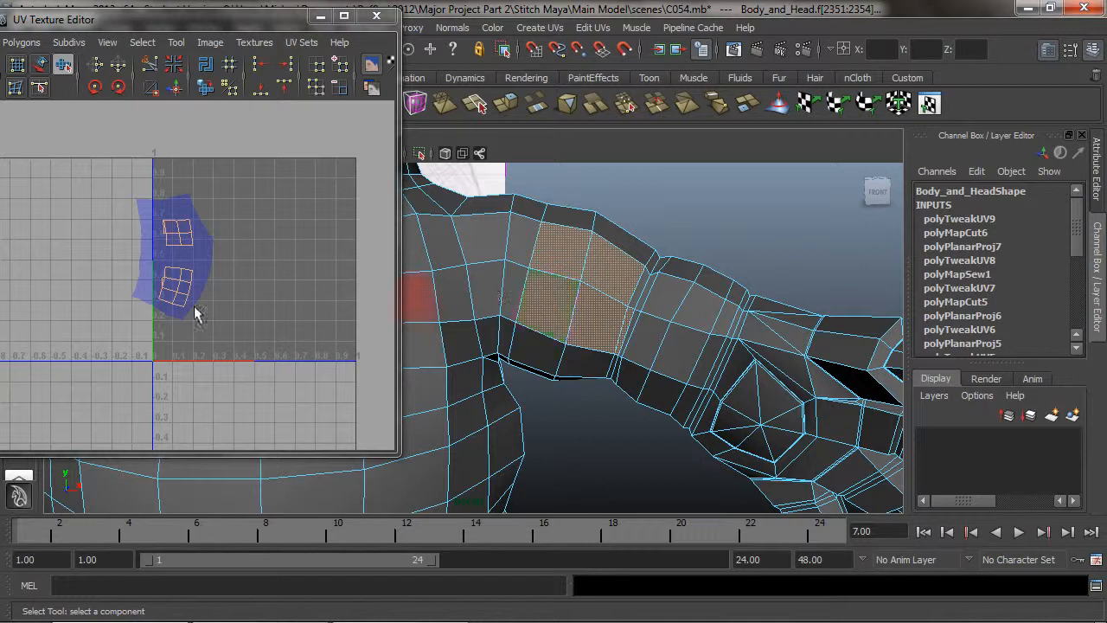
mouse_move(615, 295)
left_mouse_down("alt")
mouse_move(594, 298)
mouse_move(604, 294)
left_mouse_up("alt")
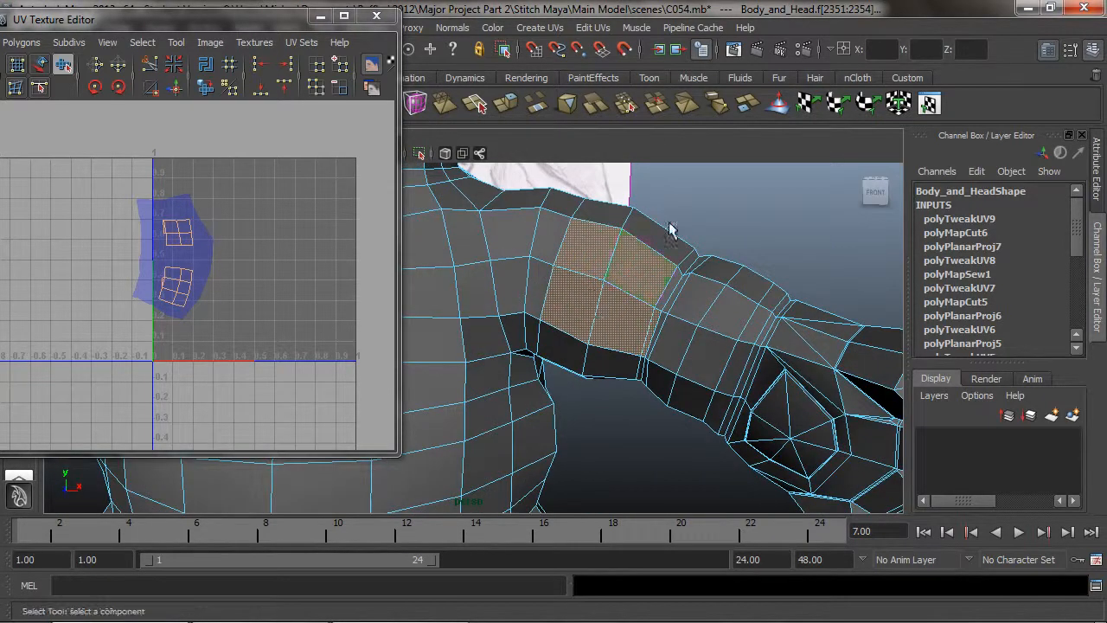
left_click(650, 231)
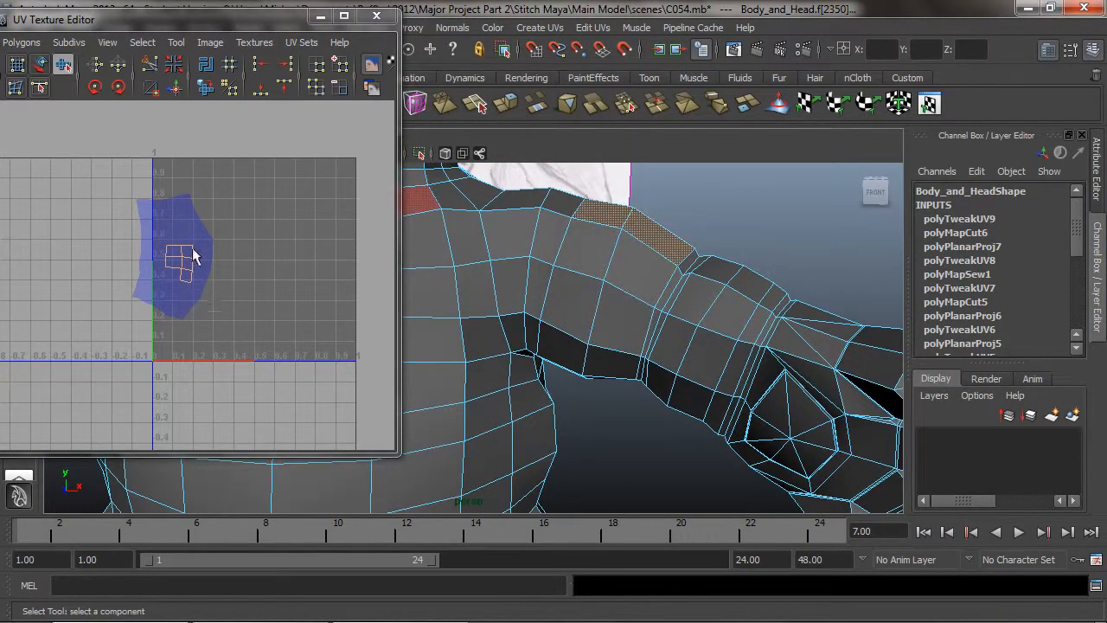
left_click(777, 306)
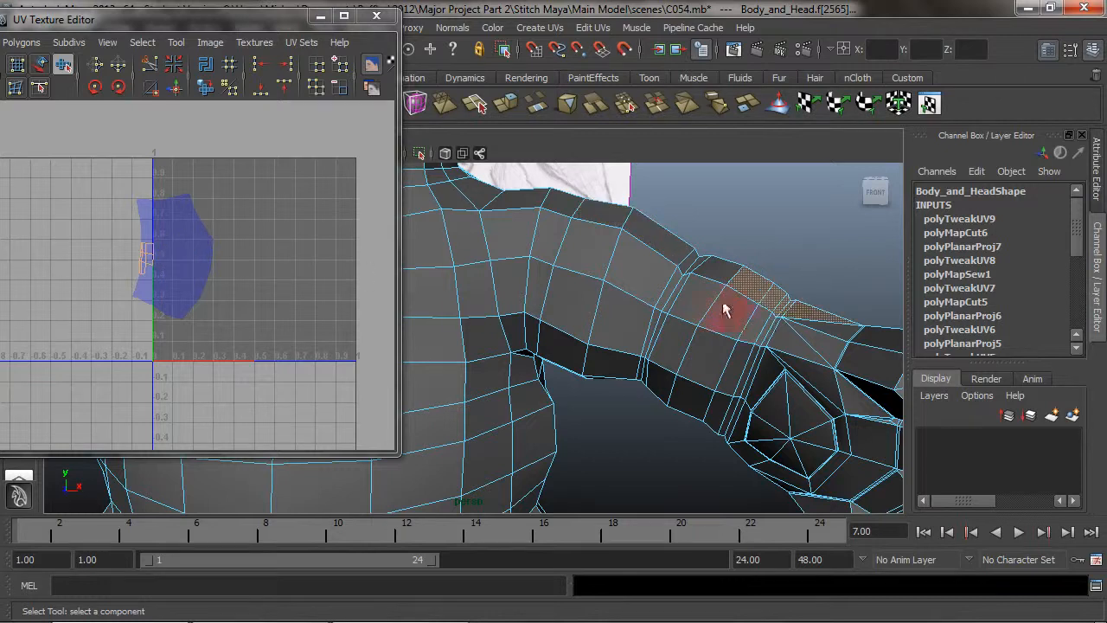
left_click(313, 300)
Select all UVs of the arm shell and rotate it a net 90 degrees counterclockwise
right_click_drag(205, 254, 265, 249)
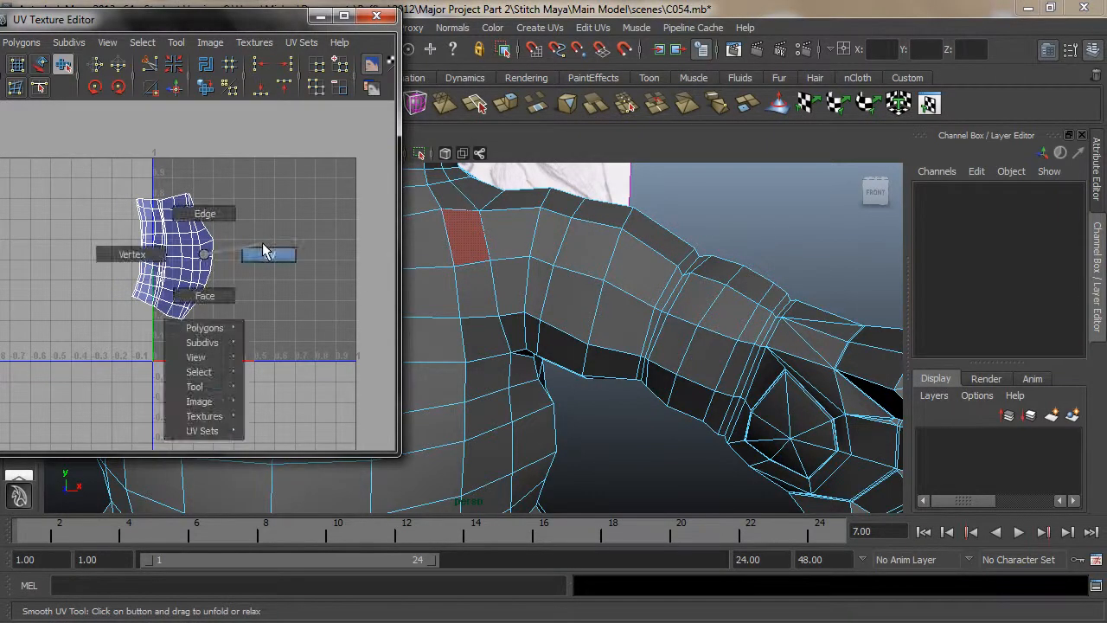
left_click_drag(256, 177, 81, 388)
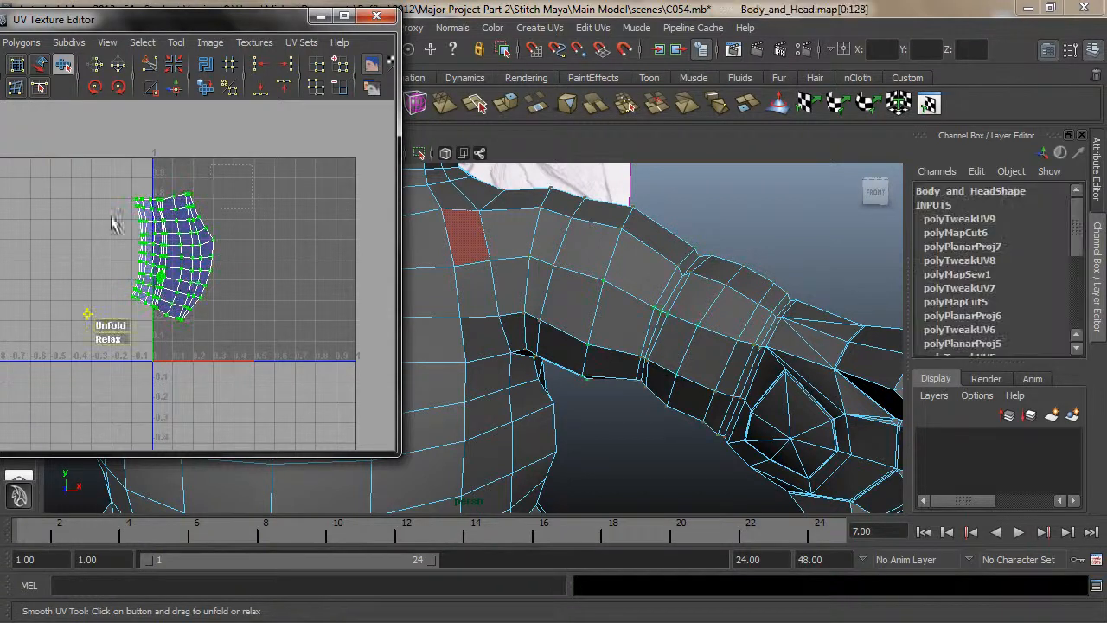
left_click(95, 90)
left_click(96, 90)
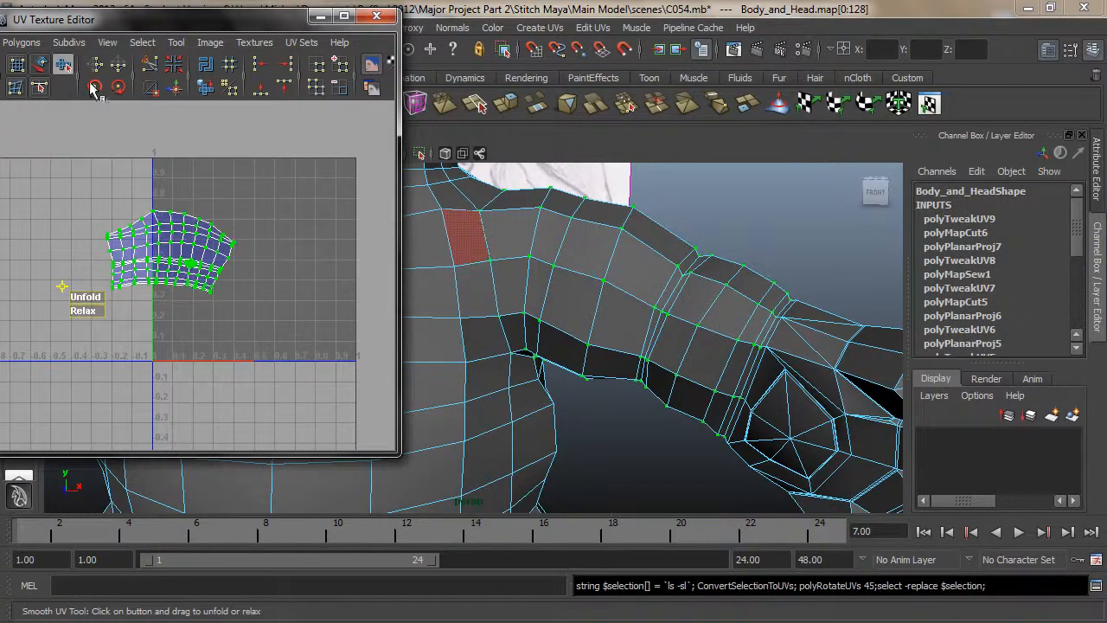
left_click(95, 90)
left_click(97, 90)
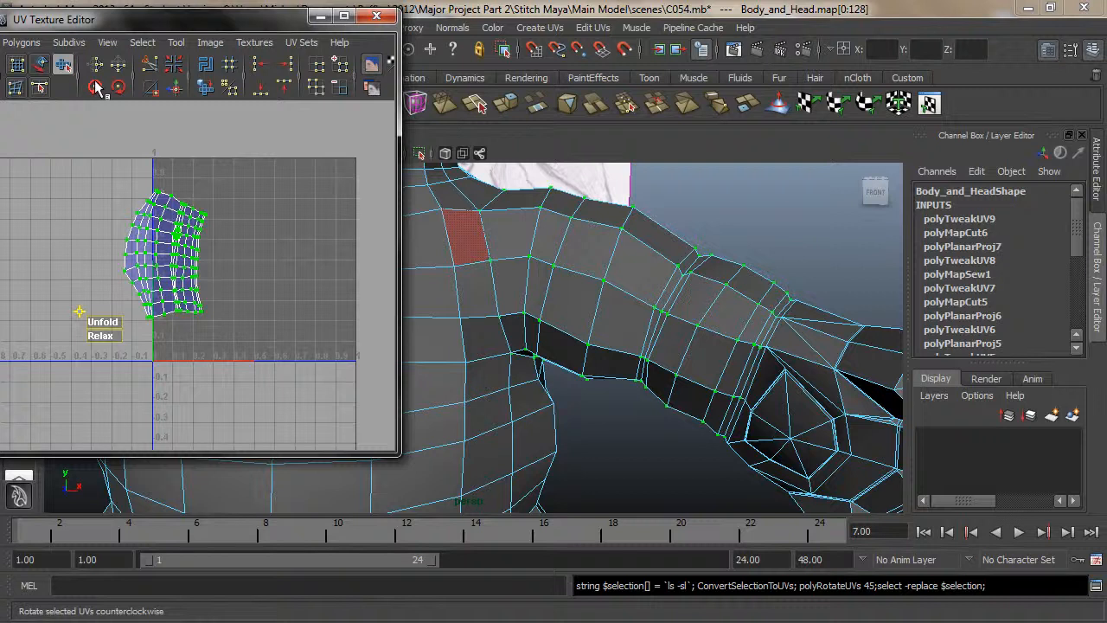
left_click(118, 87)
left_click(119, 88)
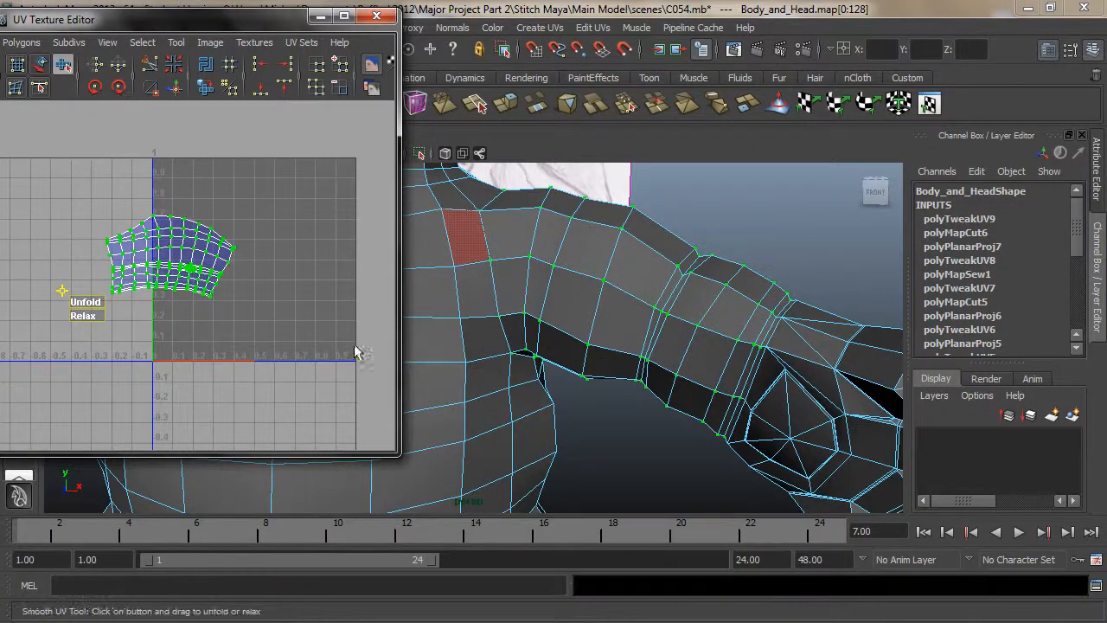
Compare the wrist UVs with the model, then rotate the whole arm shell another 90 degrees counterclockwise and keep all its UVs selected
key("q")
left_click(735, 322)
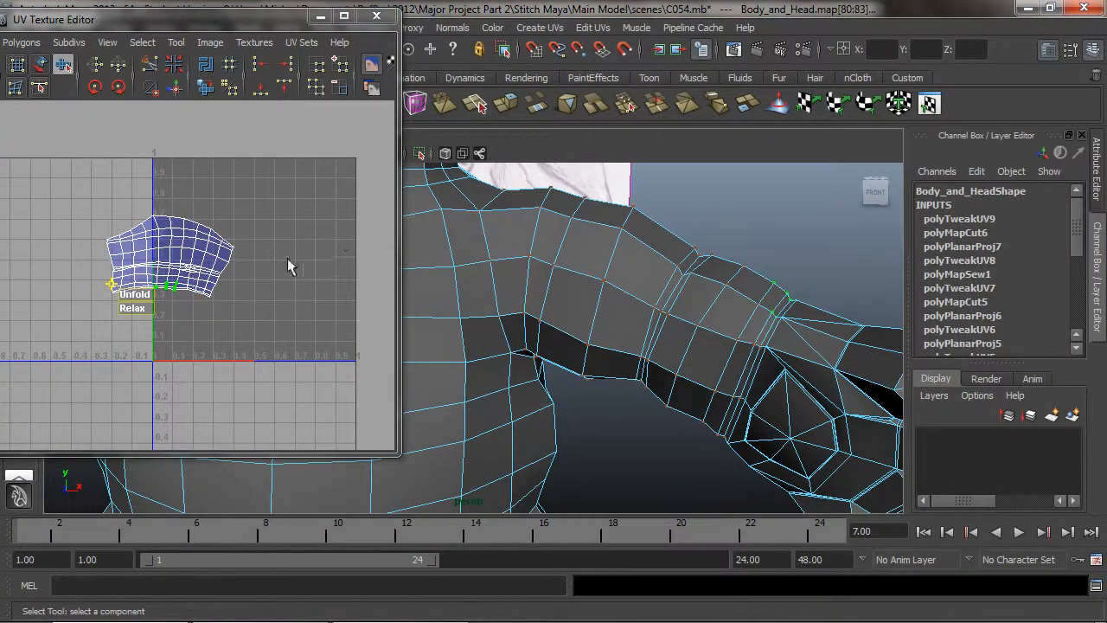
left_click(280, 231)
left_click_drag(280, 232, 43, 320)
left_click(95, 88)
left_click(95, 87)
left_click(269, 272)
right_click_drag(222, 242, 270, 237)
left_click_drag(264, 166, 78, 316)
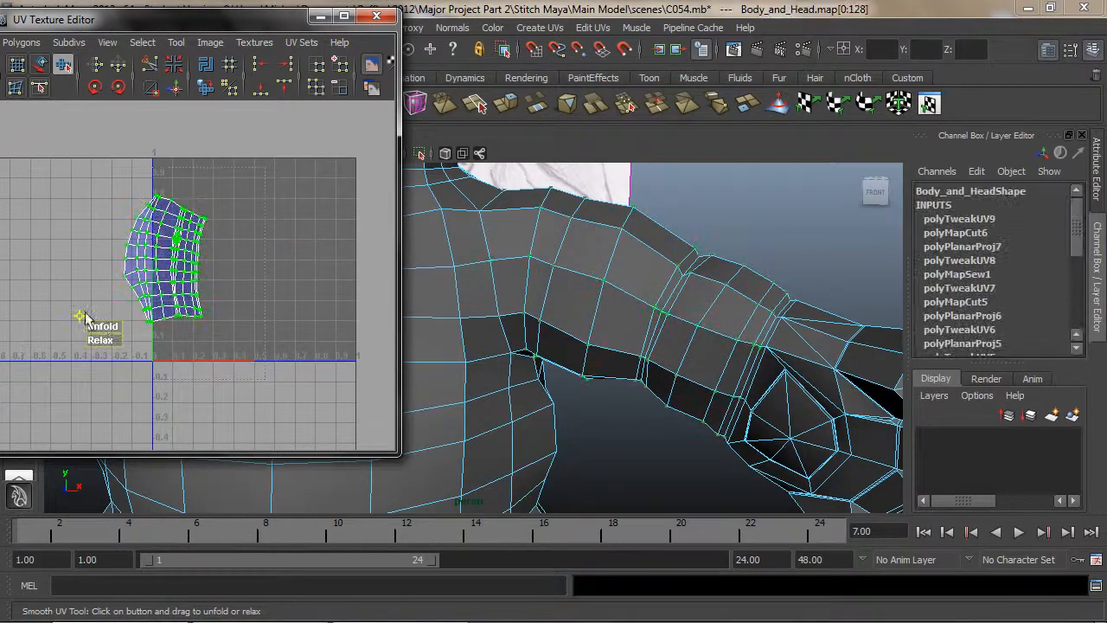
Move the arm shell into the 0–1 UV square and scale it up uniformly to nearly fill the square's height
left_click_drag(138, 26, 431, 100)
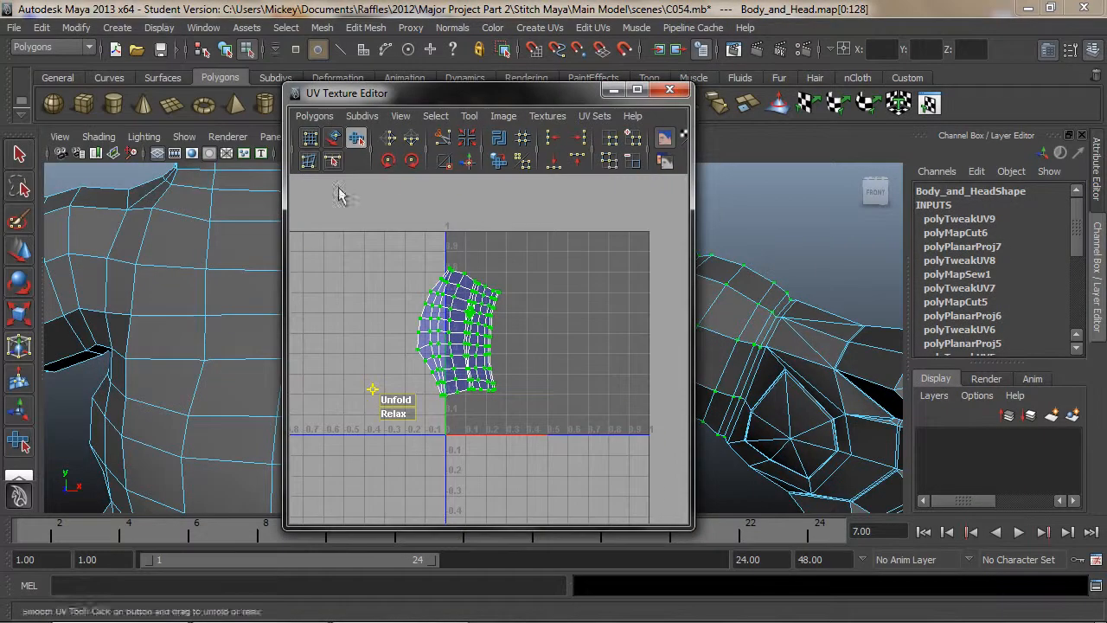
left_click(19, 250)
left_click_drag(517, 346, 650, 338)
middle_click_drag(584, 264, 584, 252)
key("r")
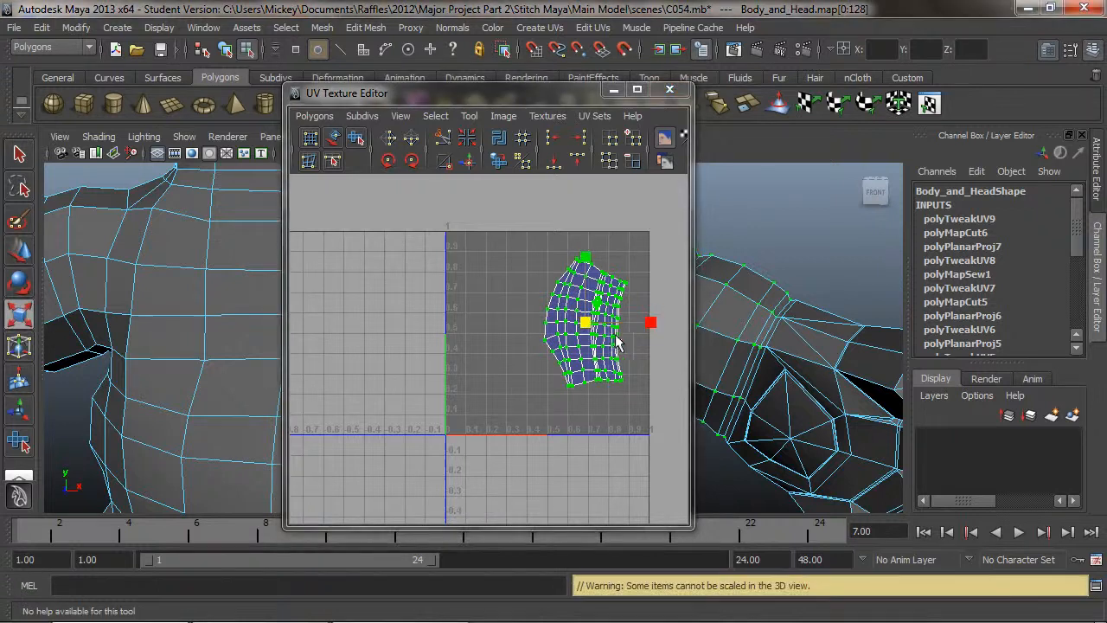
left_click_drag(584, 323, 603, 322)
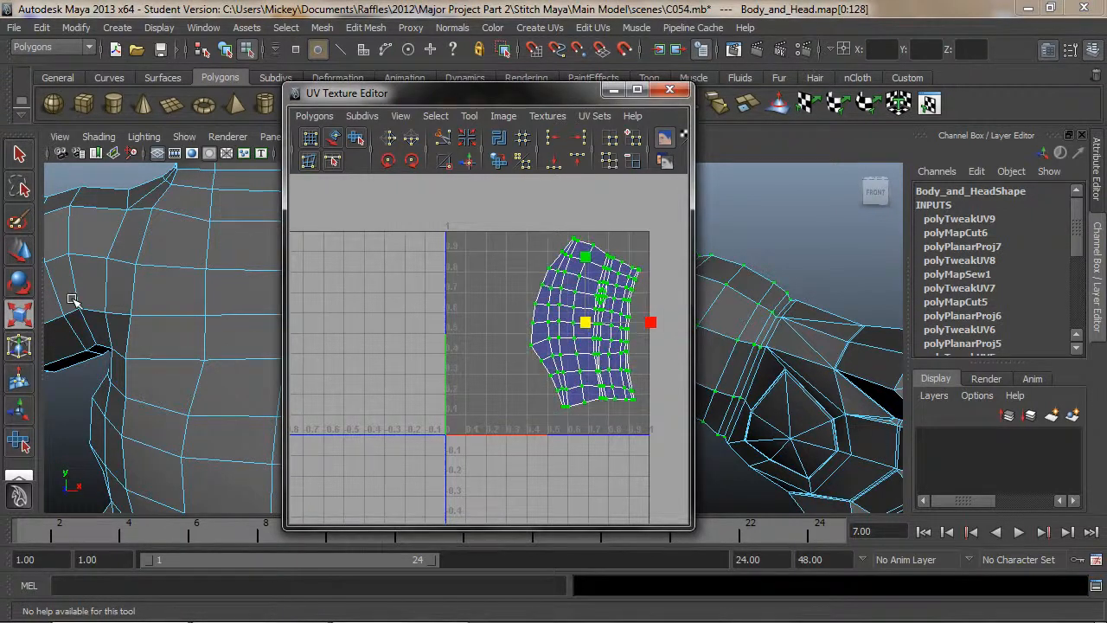
left_click(23, 255)
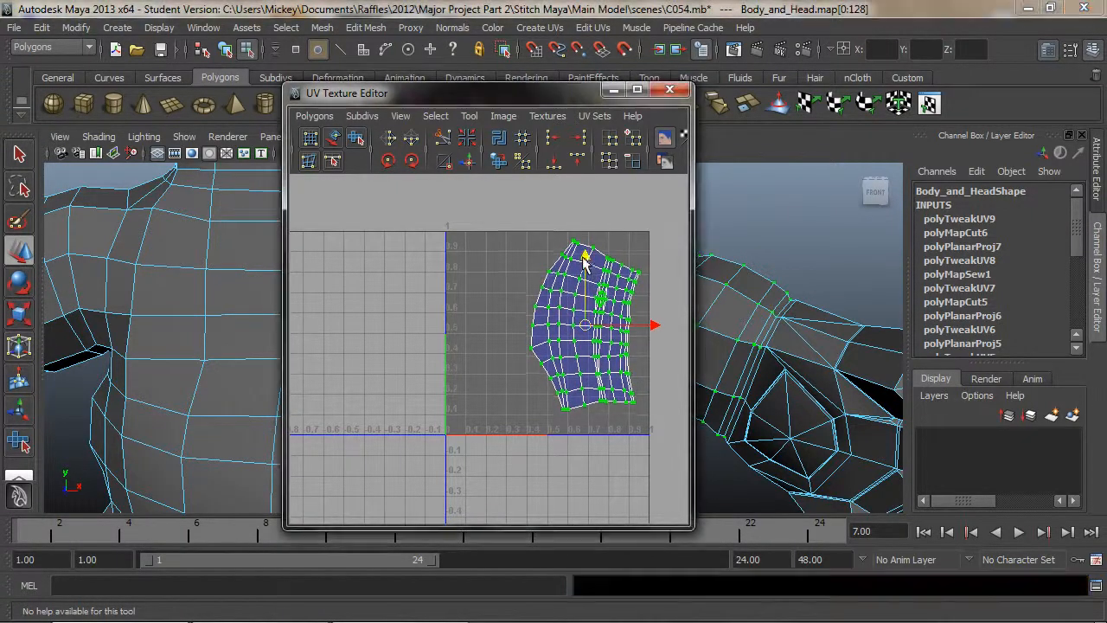
left_click_drag(653, 330, 612, 329)
Select single faces on the upper arm, elbow, shoulder and wrist to check their locations in the UV shell
left_click_drag(514, 99, 278, 45)
right_click_drag(601, 329, 581, 306)
left_click(580, 304)
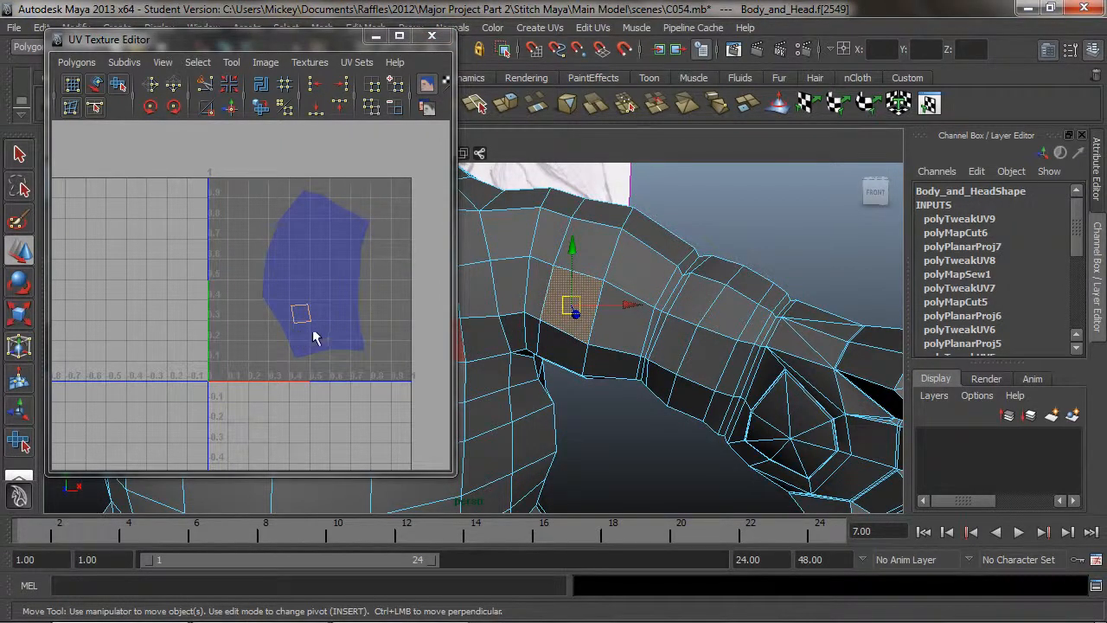
left_click_drag(581, 242, 441, 275, "alt")
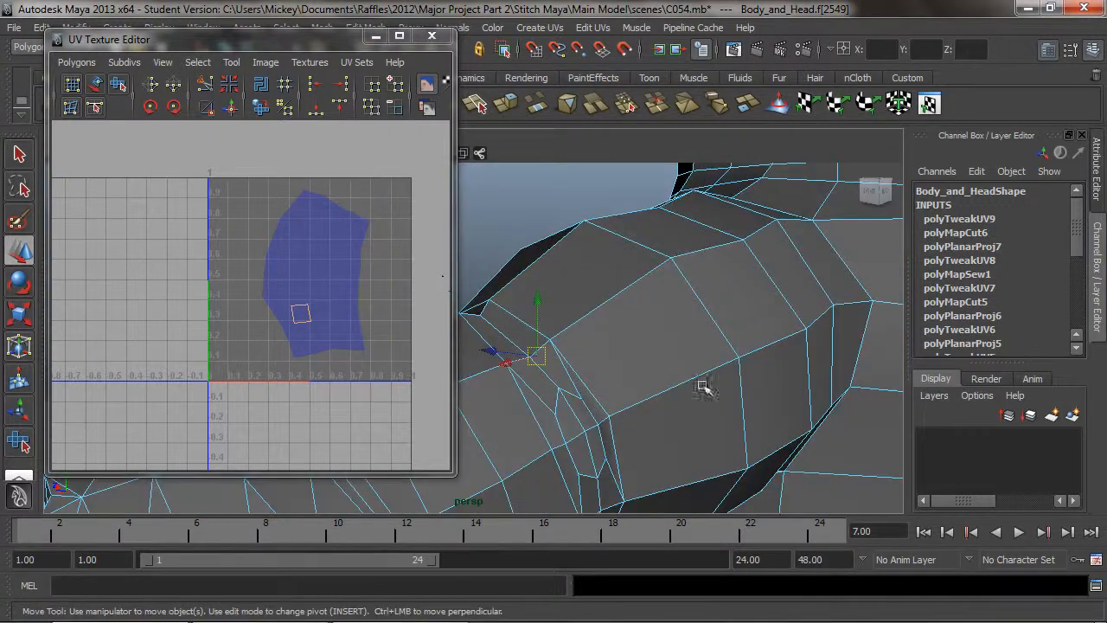
left_click(587, 442)
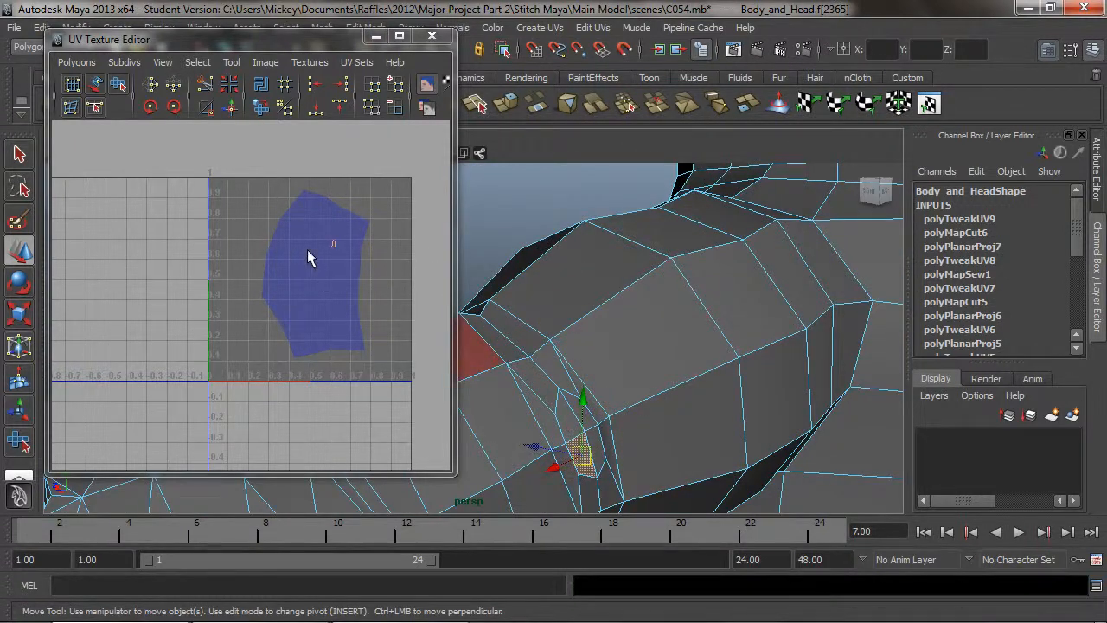
left_click_drag(657, 363, 571, 341, "alt")
left_click(554, 342)
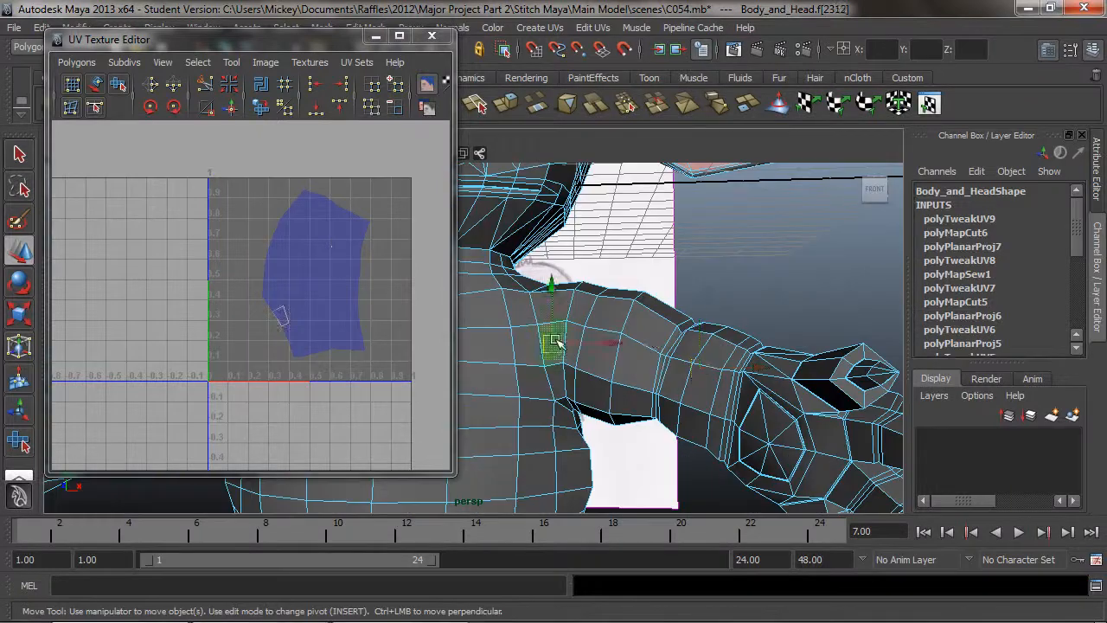
left_click(721, 392)
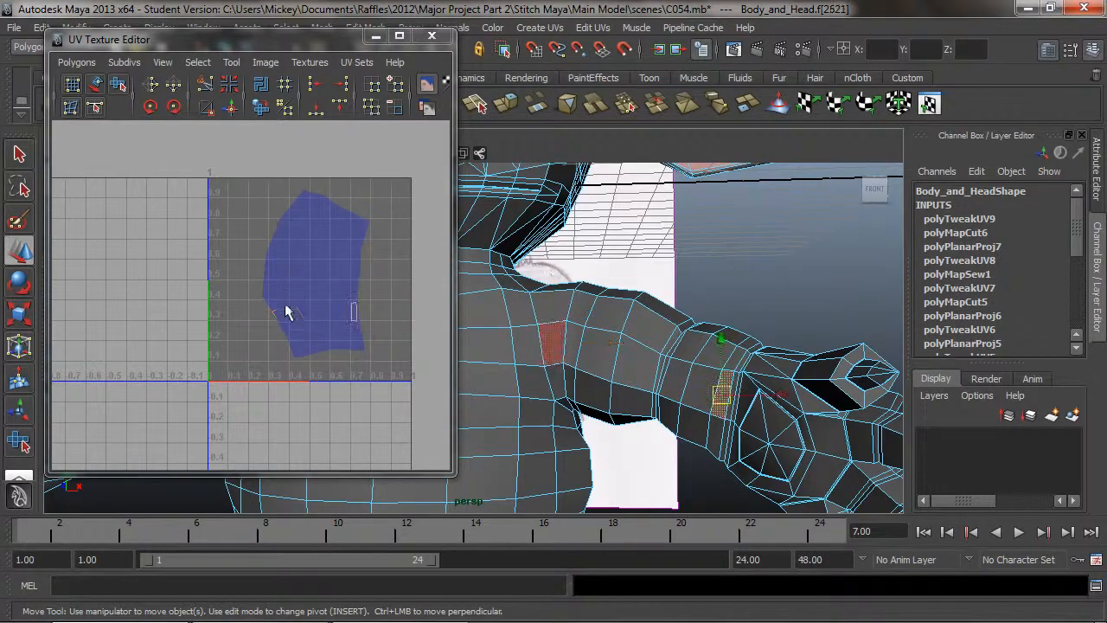
Select all UVs of the arm shell and look through the available UV operations, including UV Snapshot
right_click_drag(330, 271, 399, 256)
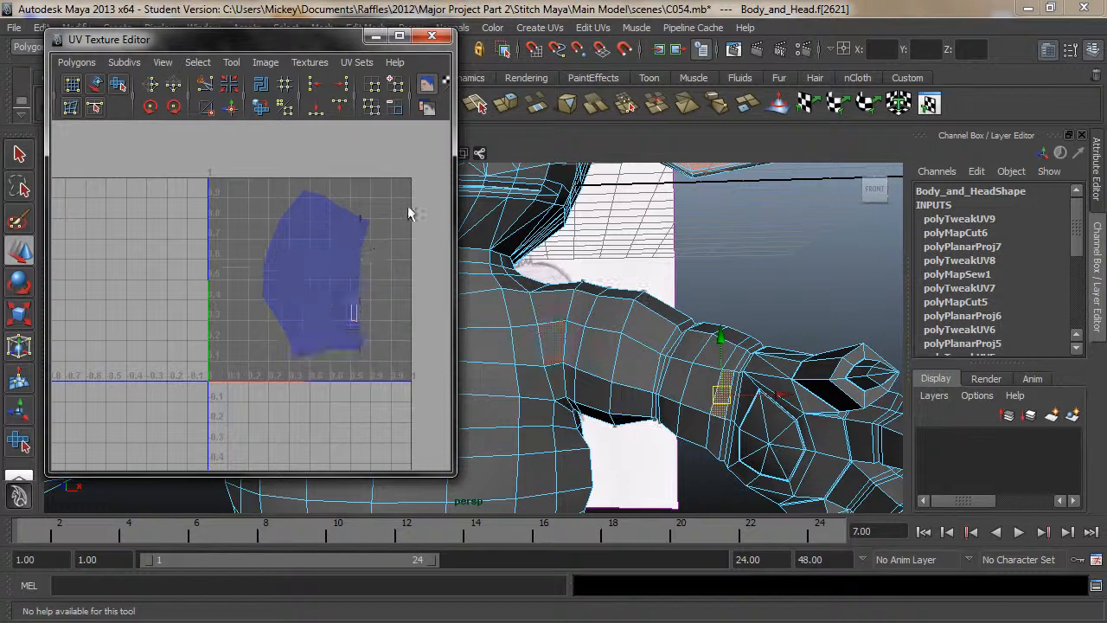
left_click_drag(191, 367, 175, 384)
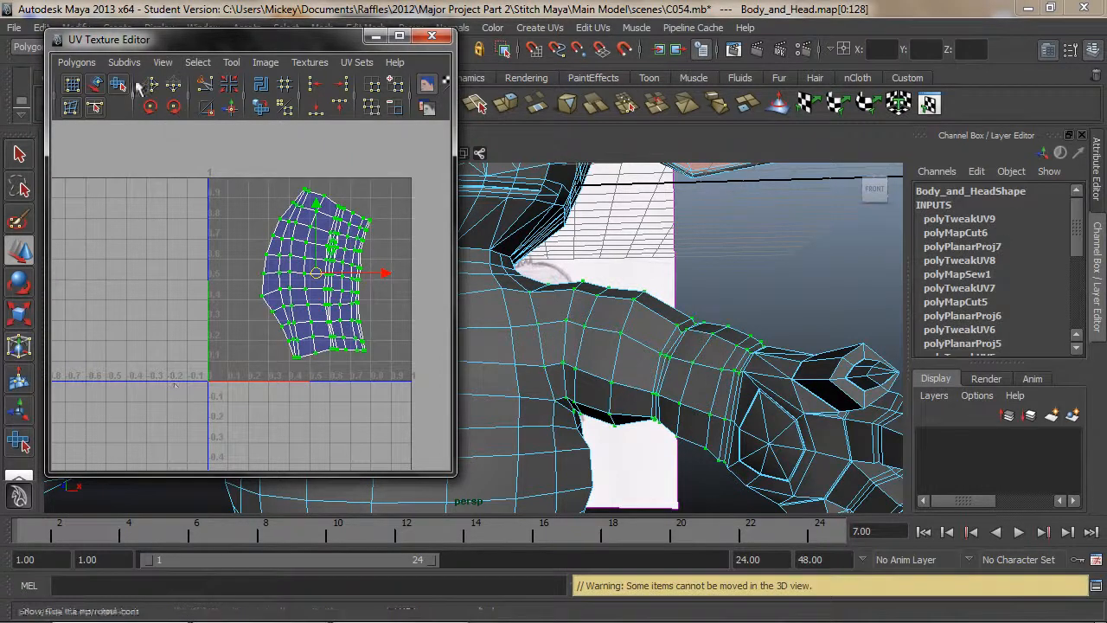
left_click(69, 64)
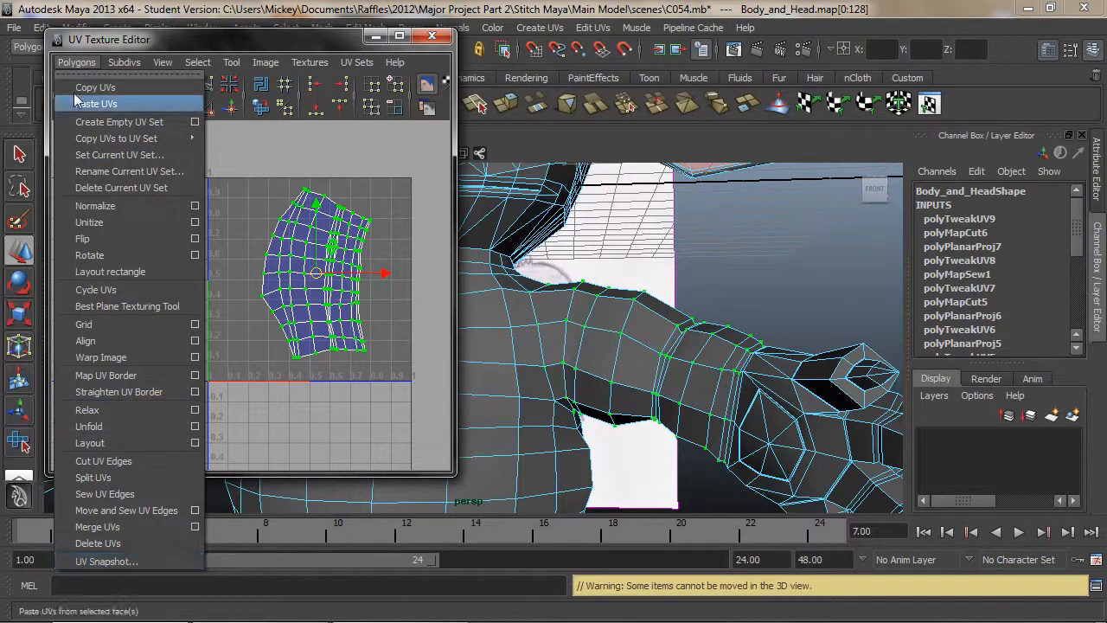
left_click(69, 64)
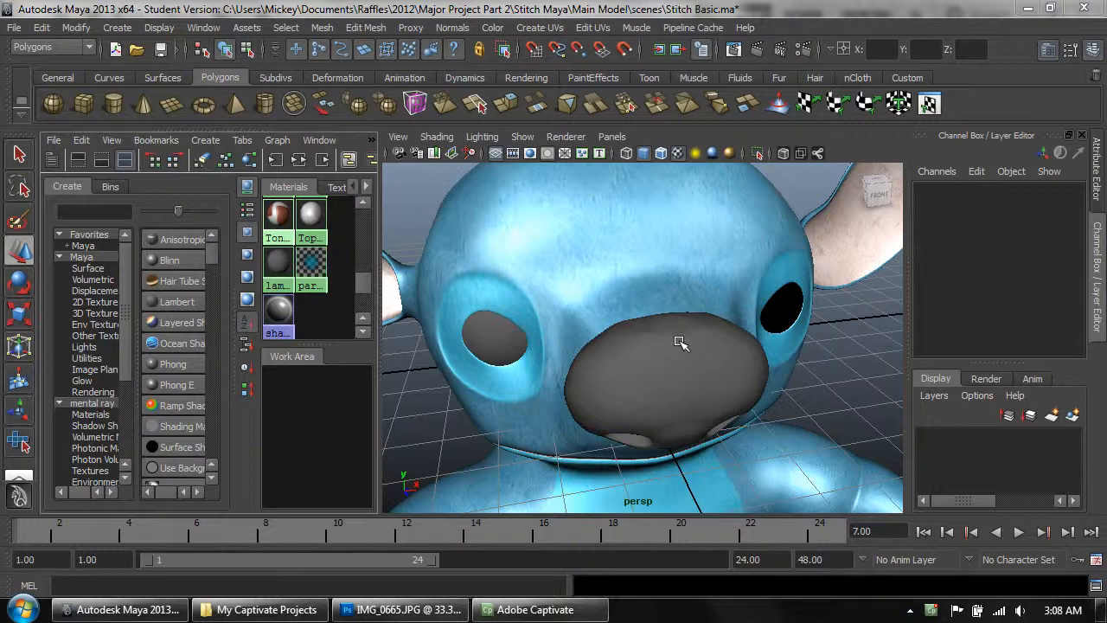
In the Stitch Basic scene, select the nose and examine it together with the head from several angles and distances
left_click(679, 385)
left_click_drag(599, 370, 640, 346, "alt")
right_click_drag(640, 345, 670, 355, "alt")
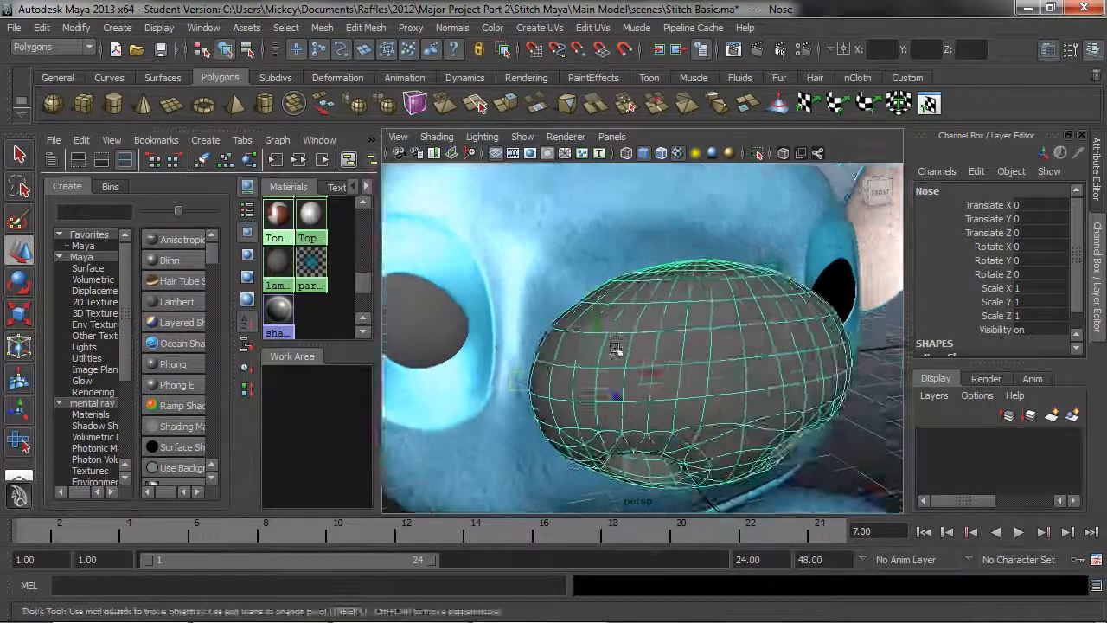
middle_click_drag(670, 355, 699, 341, "alt")
right_click_drag(687, 346, 562, 356, "alt")
left_click_drag(562, 356, 697, 346, "alt")
middle_click_drag(669, 323, 615, 256, "alt")
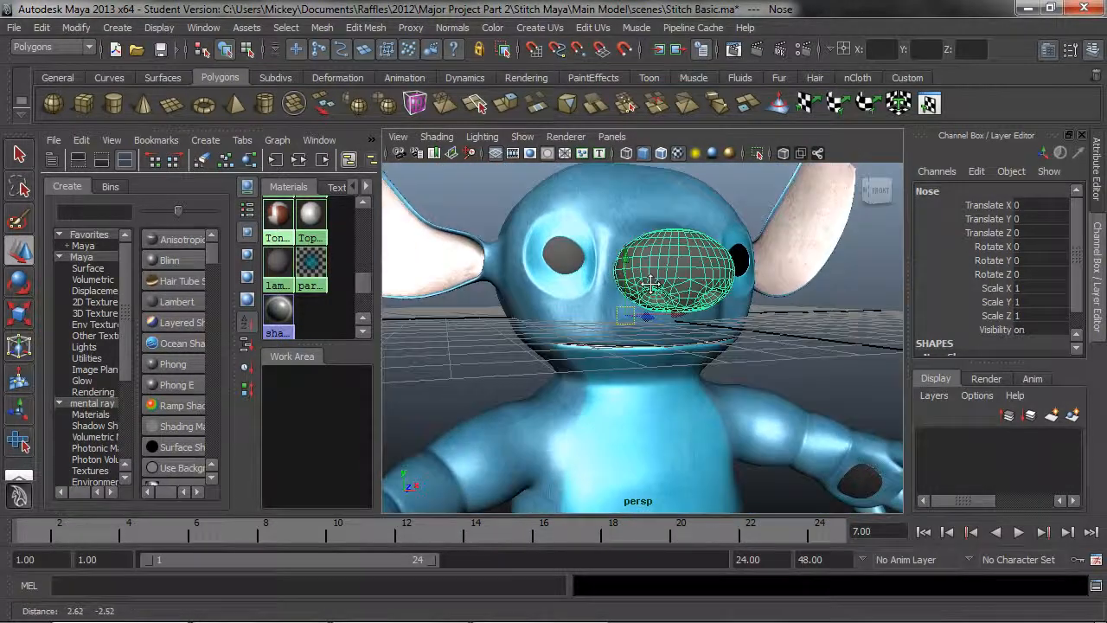
right_click_drag(615, 256, 736, 279, "alt")
left_click_drag(736, 280, 557, 306, "alt")
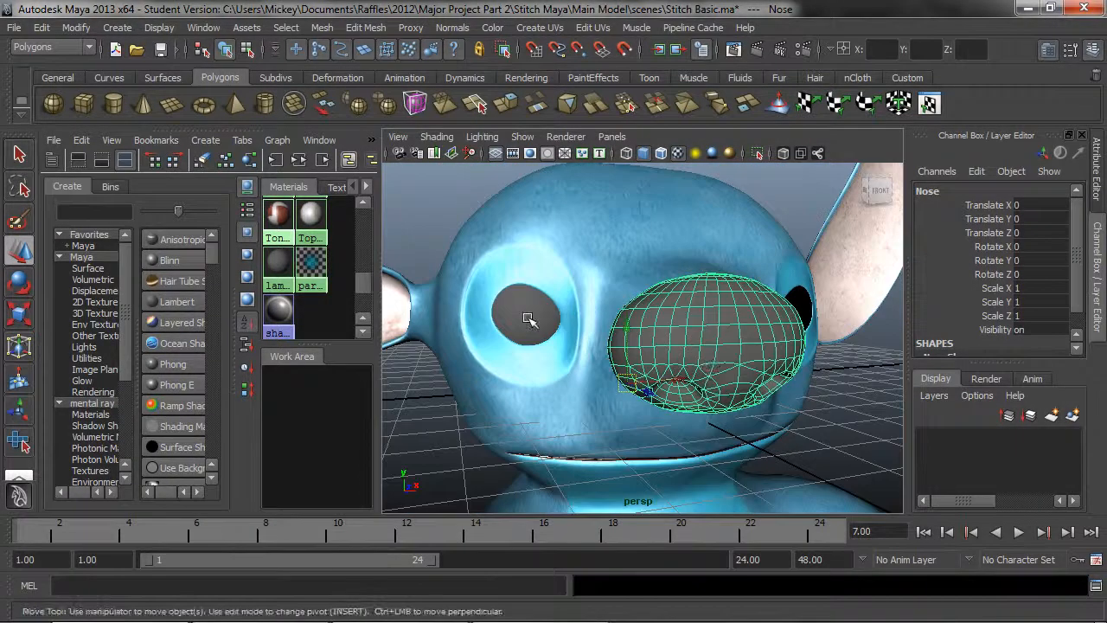
Select the right eye, widen the Hypershade and its node list, and create a mental ray mia_material
left_click(533, 314)
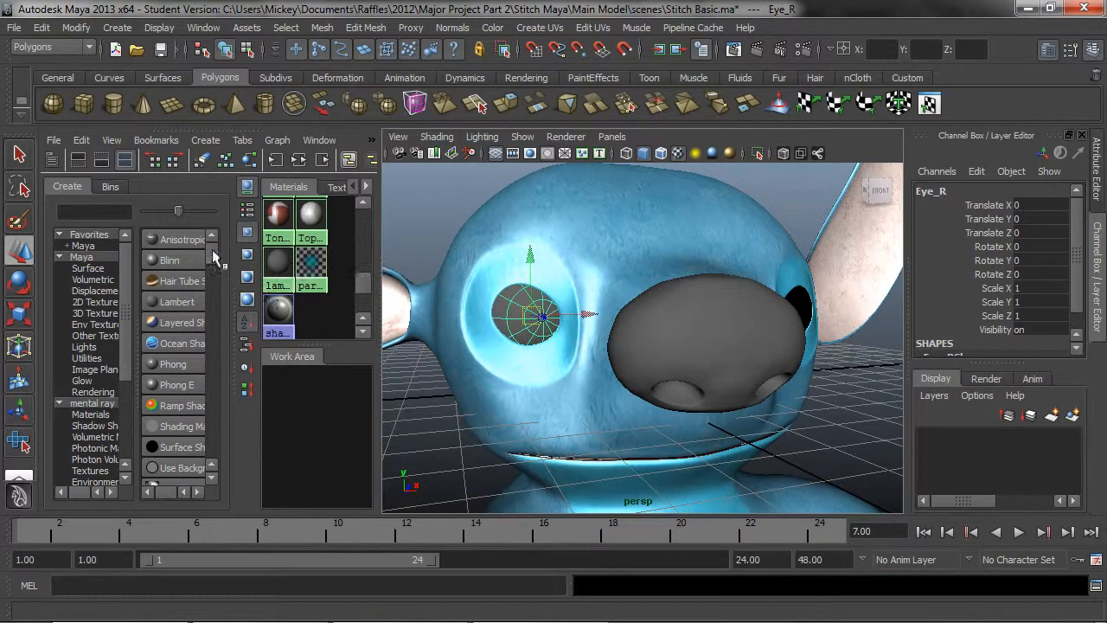
scroll(125, 362, "down", 1)
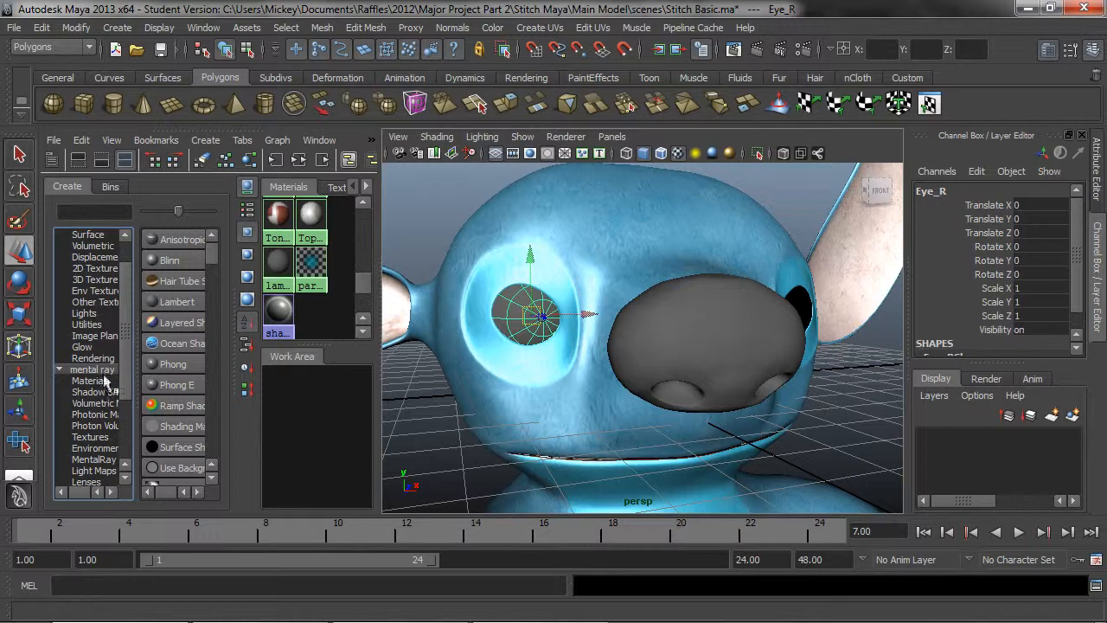
left_click(96, 380)
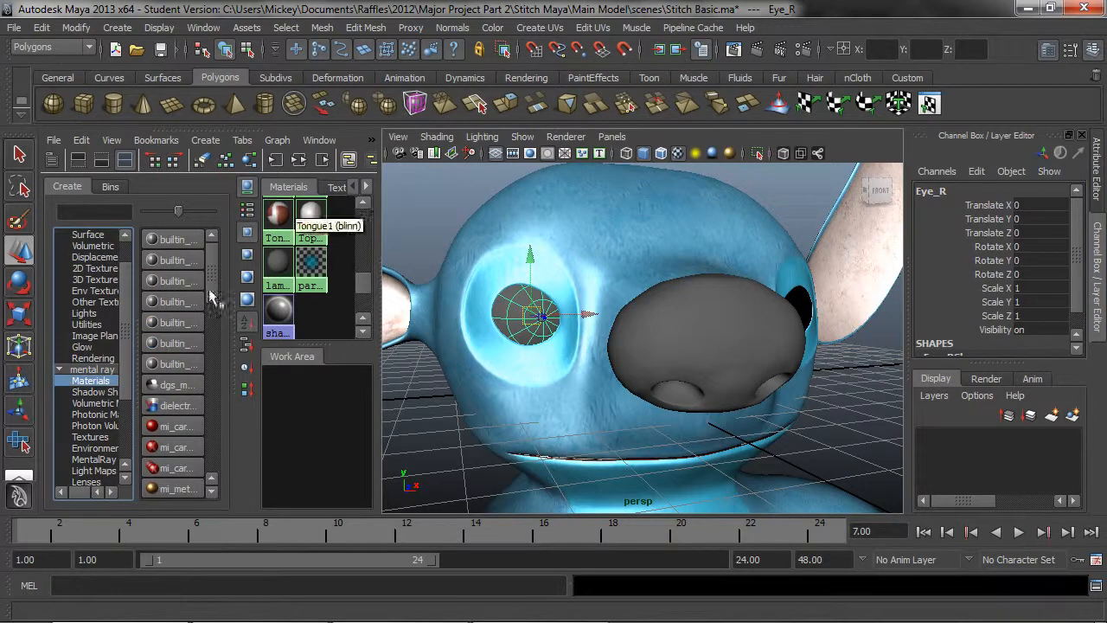
left_click_drag(212, 278, 229, 317)
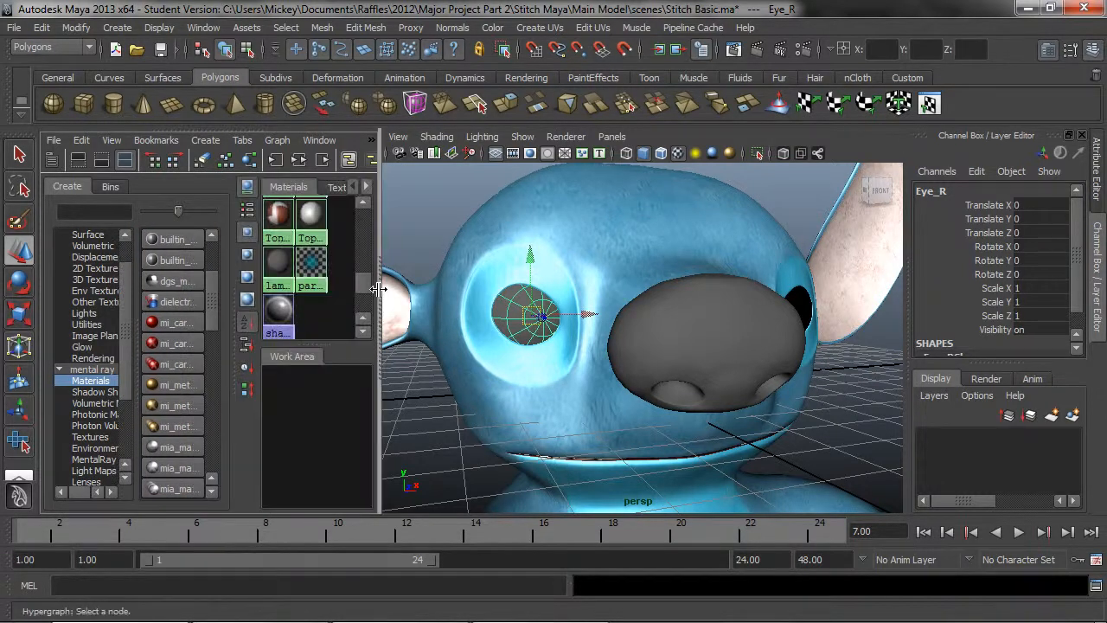
left_click_drag(378, 288, 502, 289)
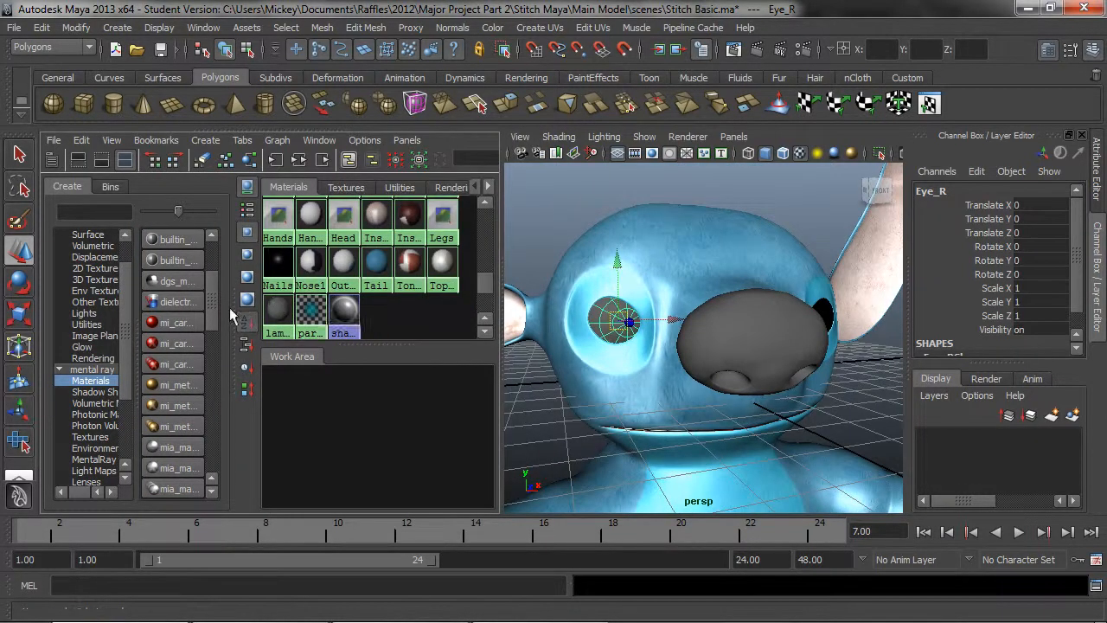
left_click_drag(231, 316, 261, 309)
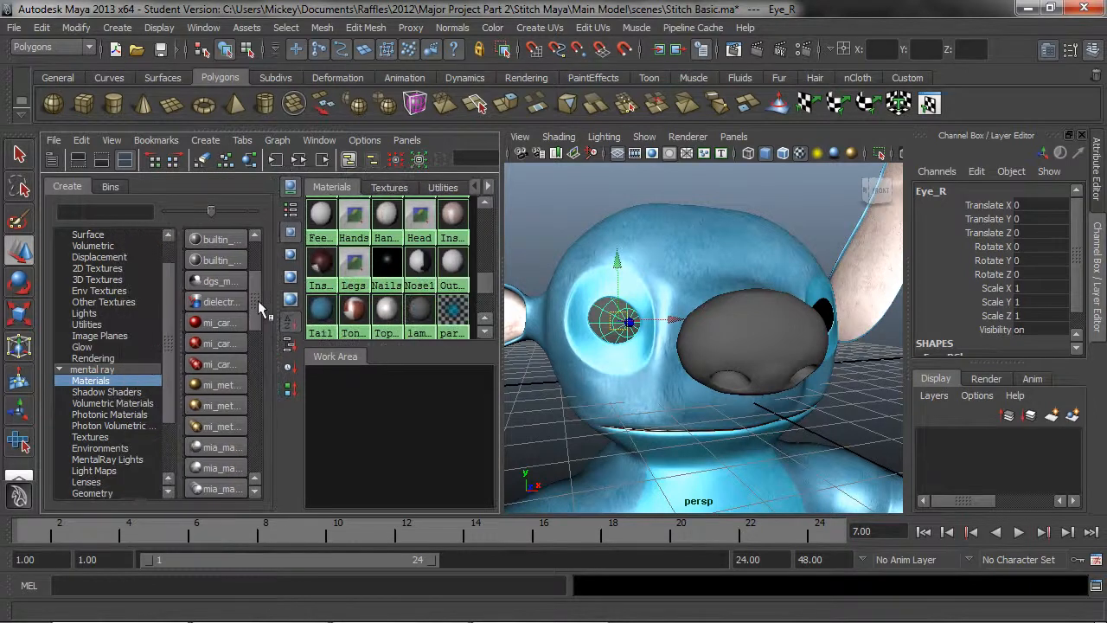
scroll(252, 301, "down", 3)
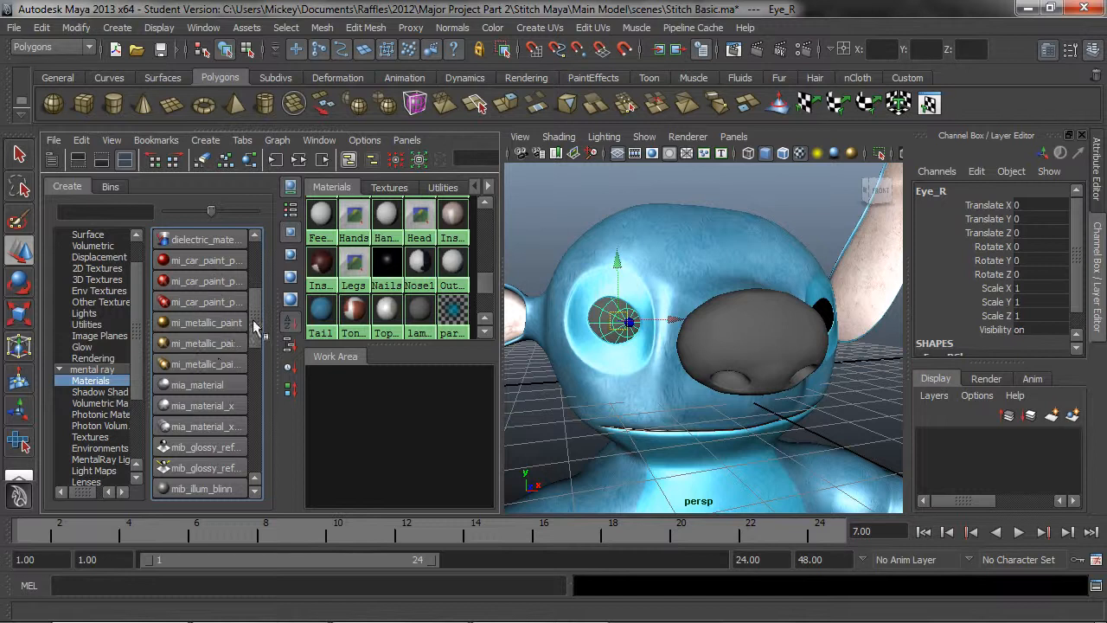
scroll(257, 328, "down", 2)
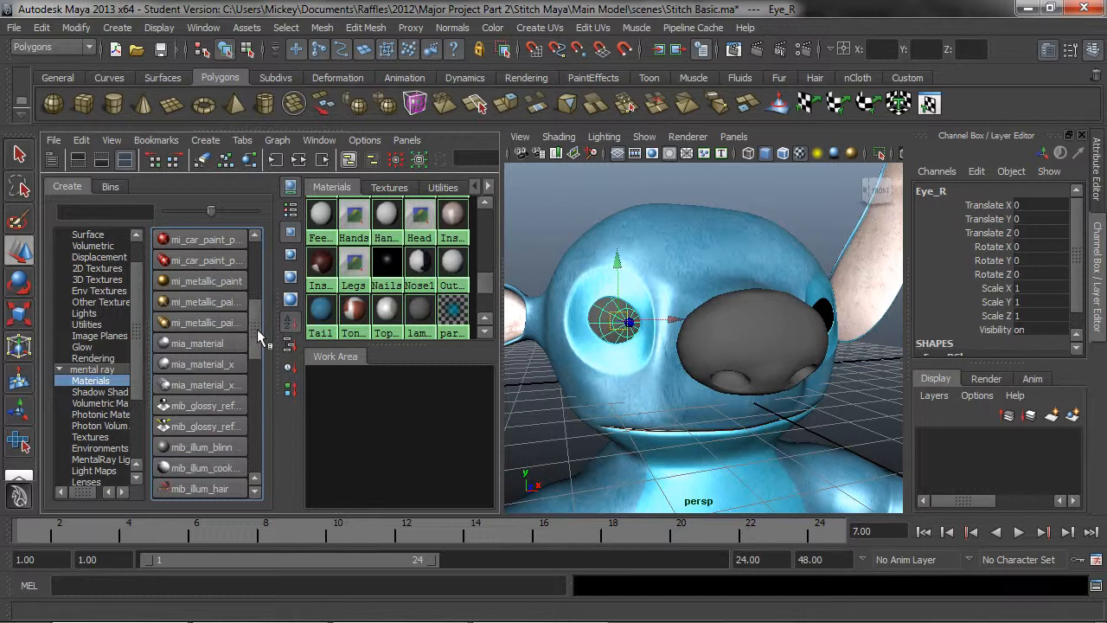
left_click(208, 344)
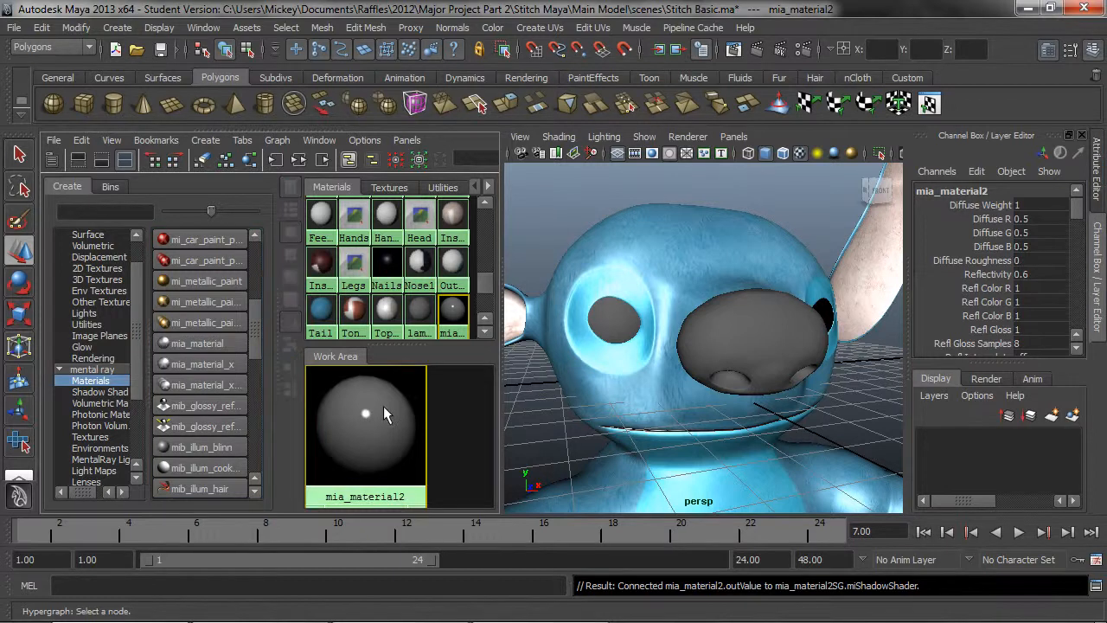
Set the new mia_material's diffuse color to a very dark blue
left_click(1098, 169)
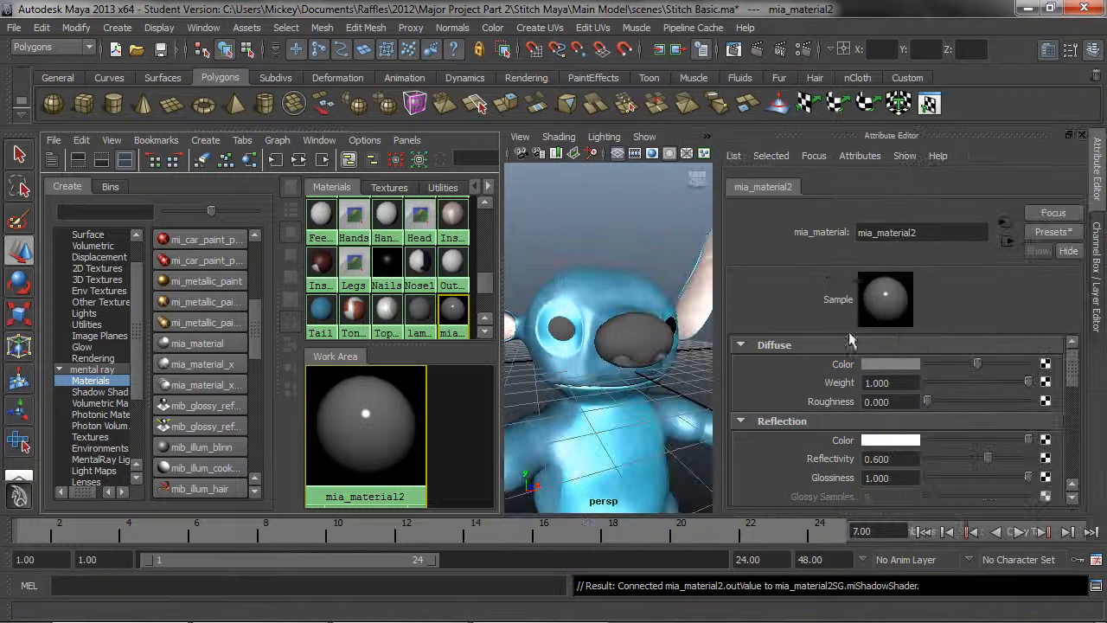
left_click(904, 363)
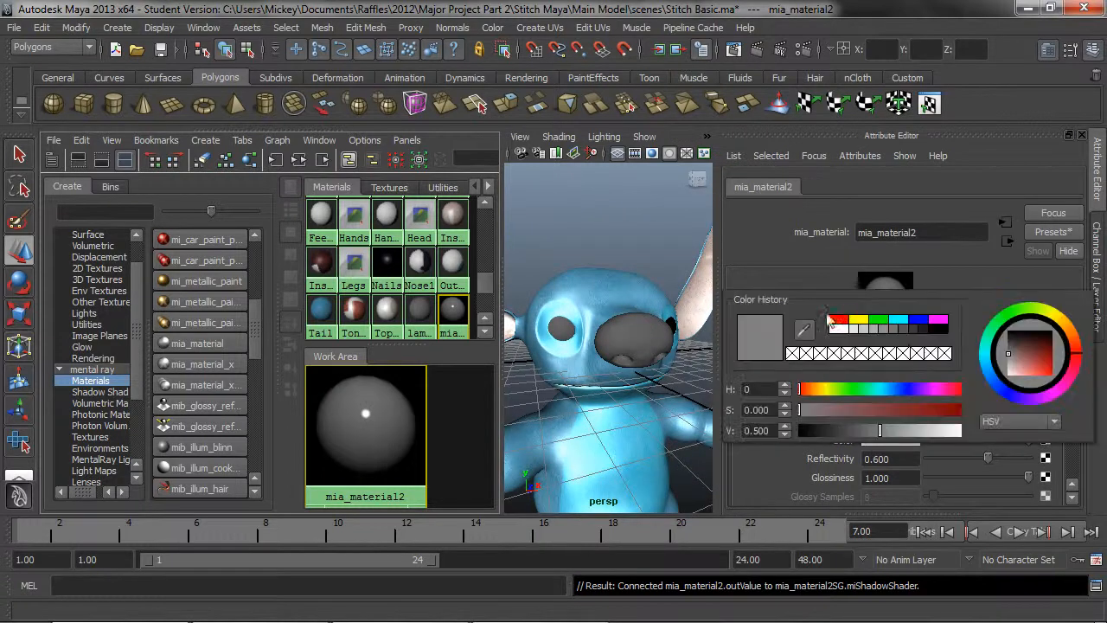
left_click(944, 331)
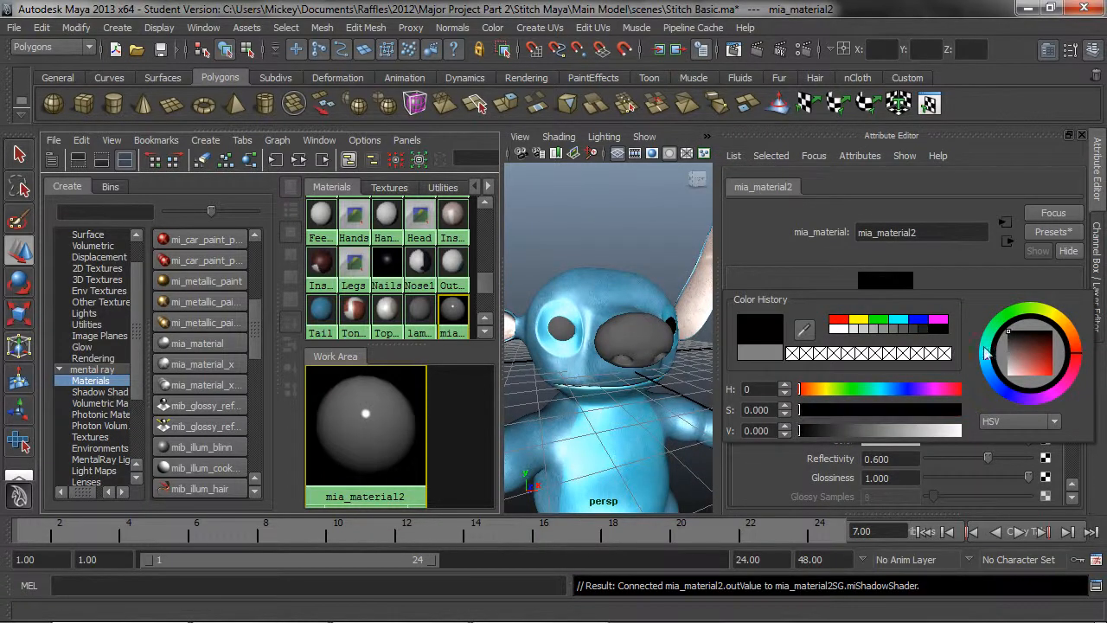
left_click(1006, 396)
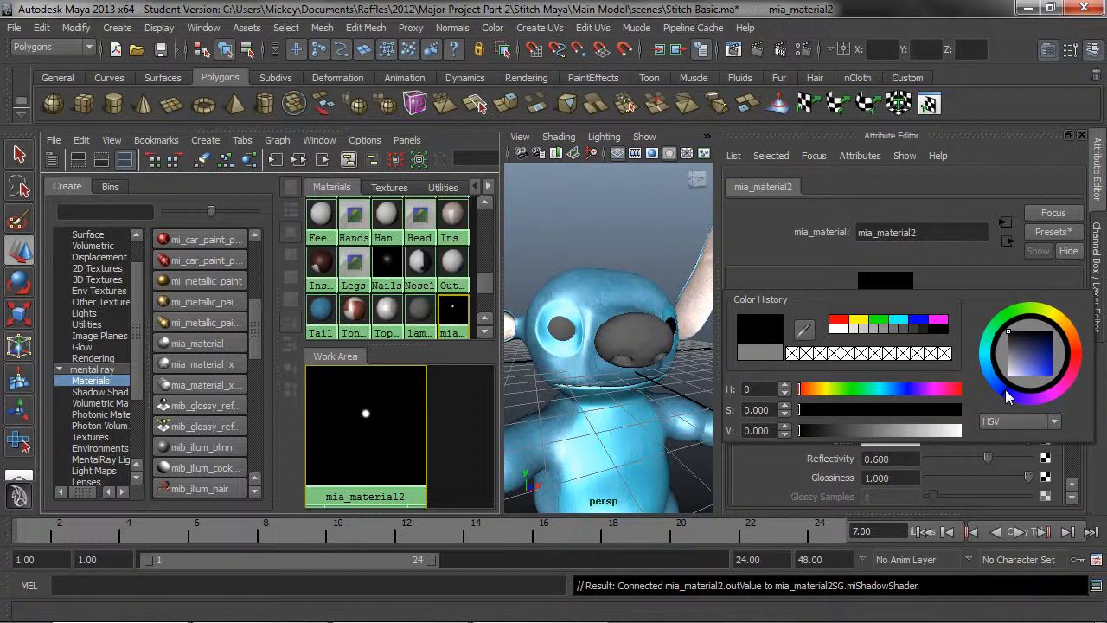
left_click_drag(1028, 338, 1056, 342)
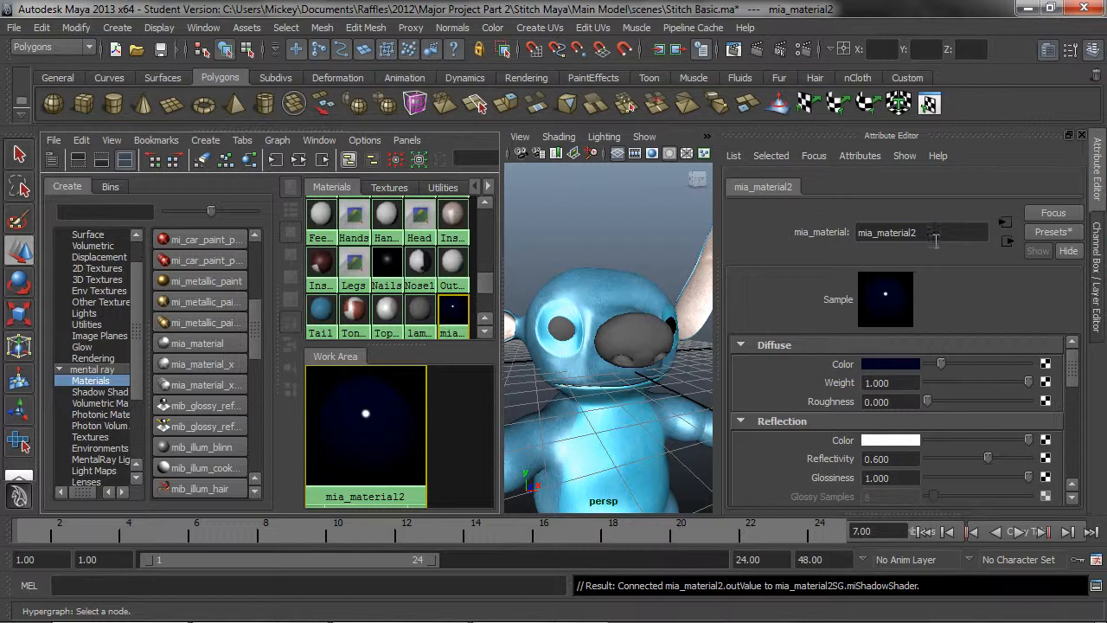
Rename the mia_material as eye and assign it to the right eye
left_click_drag(934, 241, 778, 235)
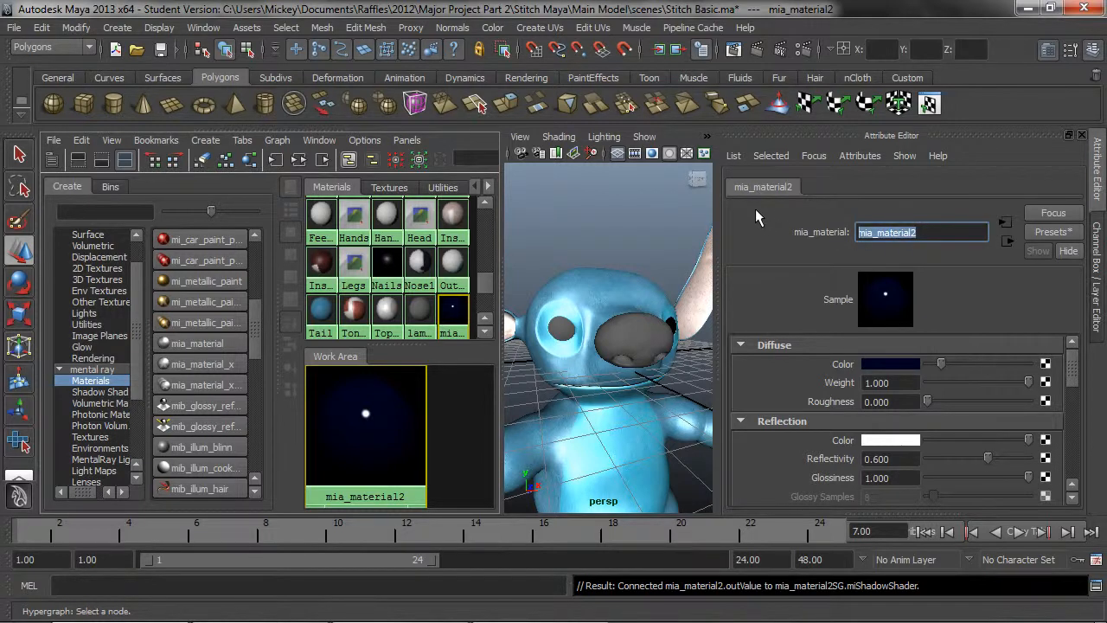
type("eye")
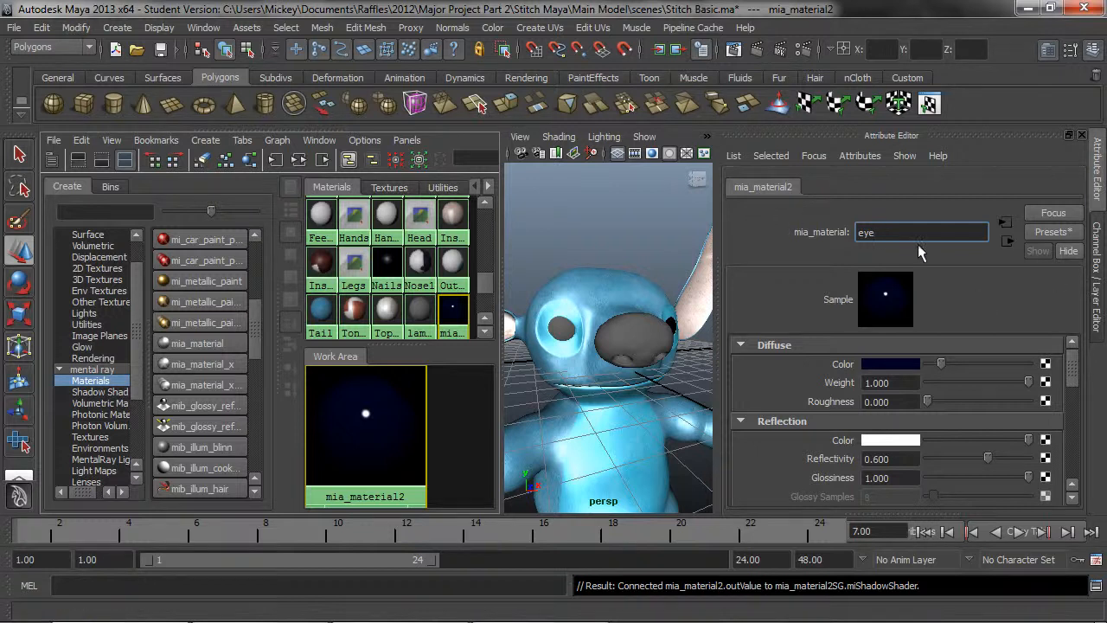
left_click(562, 328)
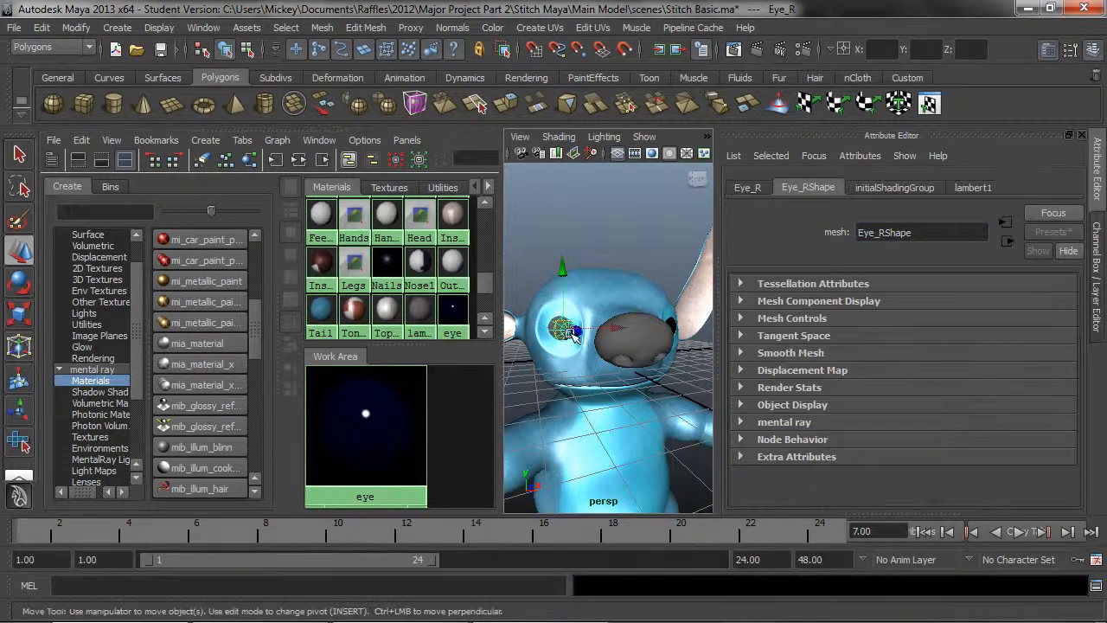
right_click_drag(453, 313, 457, 271)
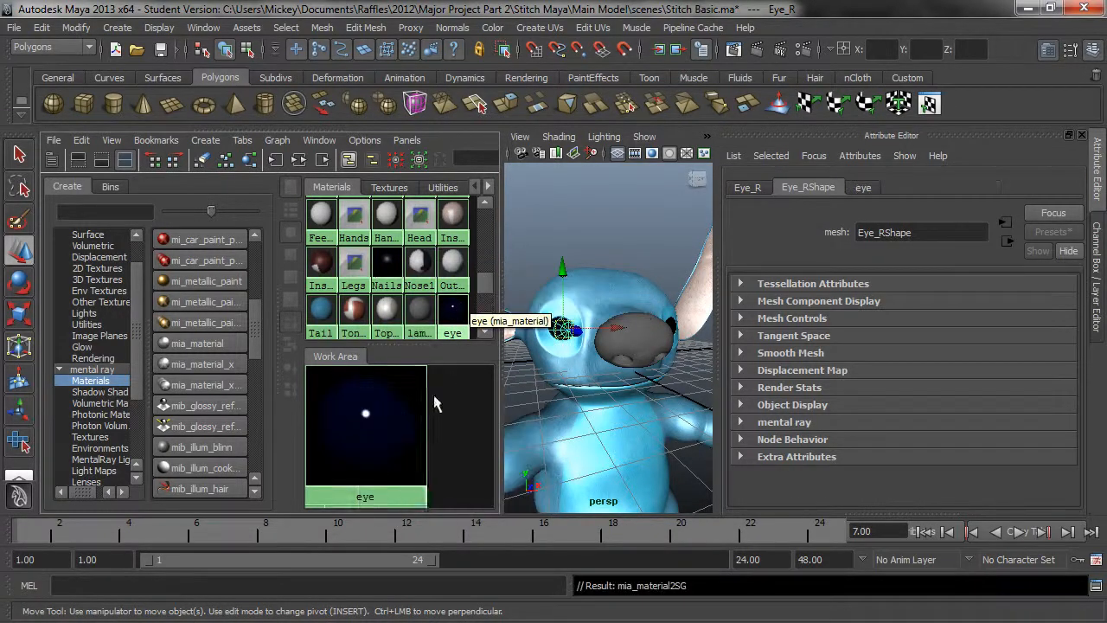
right_click_drag(370, 407, 378, 364)
Render a close-up of the right eye with mental ray to check the material, and minimize the render
scroll(600, 326, "up", 3)
scroll(600, 327, "down", 6)
left_click_drag(610, 352, 601, 347, "alt")
scroll(647, 352, "up", 5)
middle_click_drag(602, 348, 555, 368, "alt")
scroll(641, 359, "up", 3)
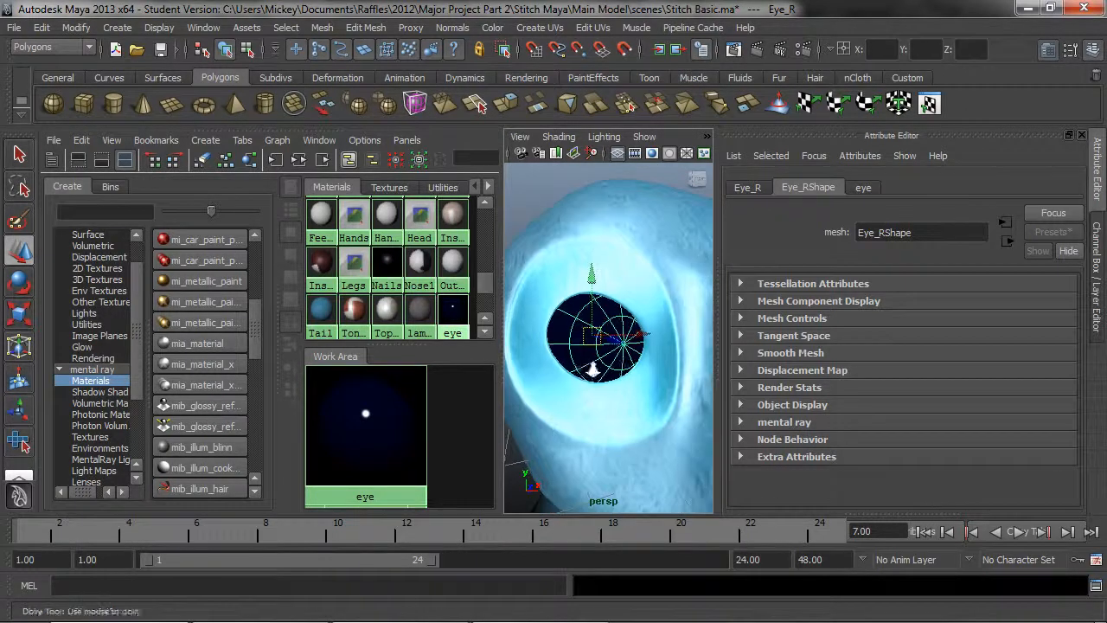
scroll(615, 369, "up", 3)
left_click_drag(615, 368, 622, 370, "alt")
scroll(622, 369, "down", 2)
scroll(620, 370, "down", 1)
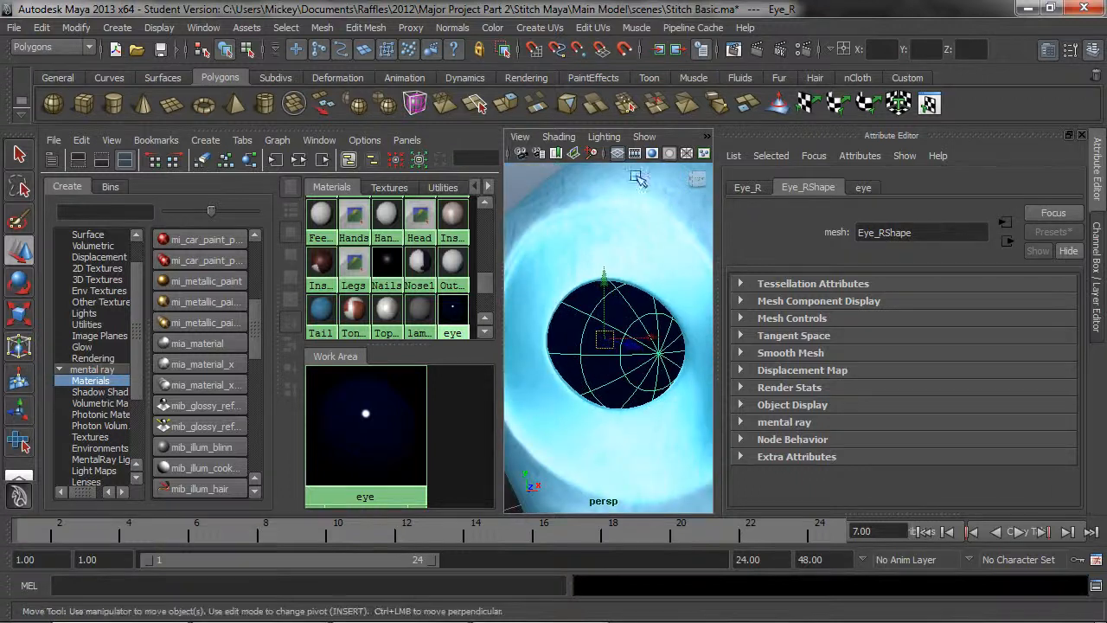
left_click(760, 47)
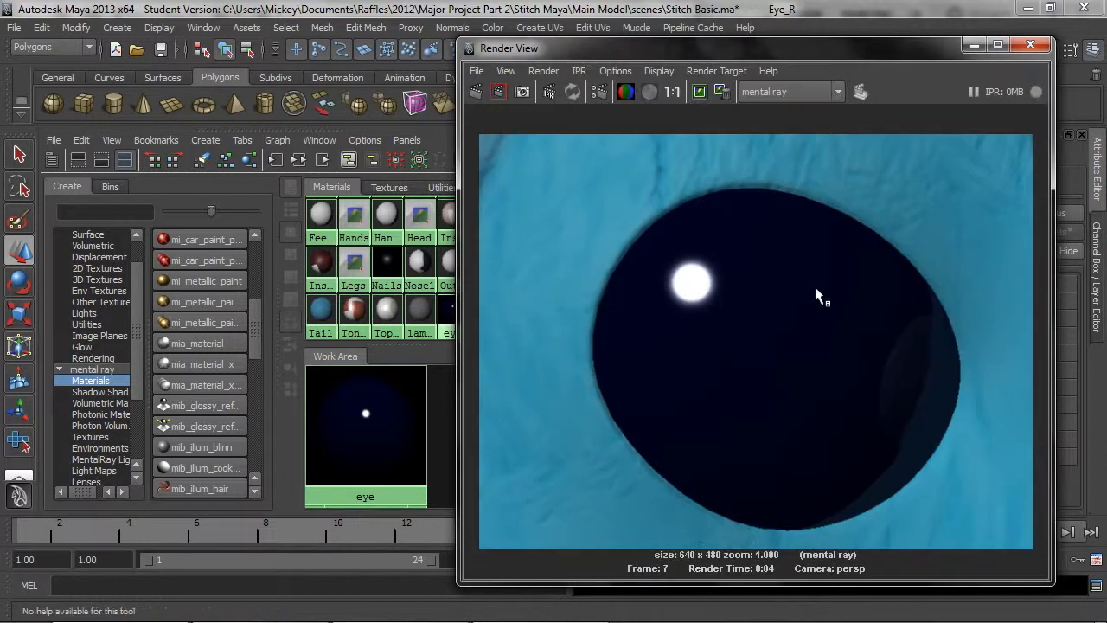
left_click(972, 45)
scroll(612, 309, "down", 4)
scroll(612, 310, "down", 2)
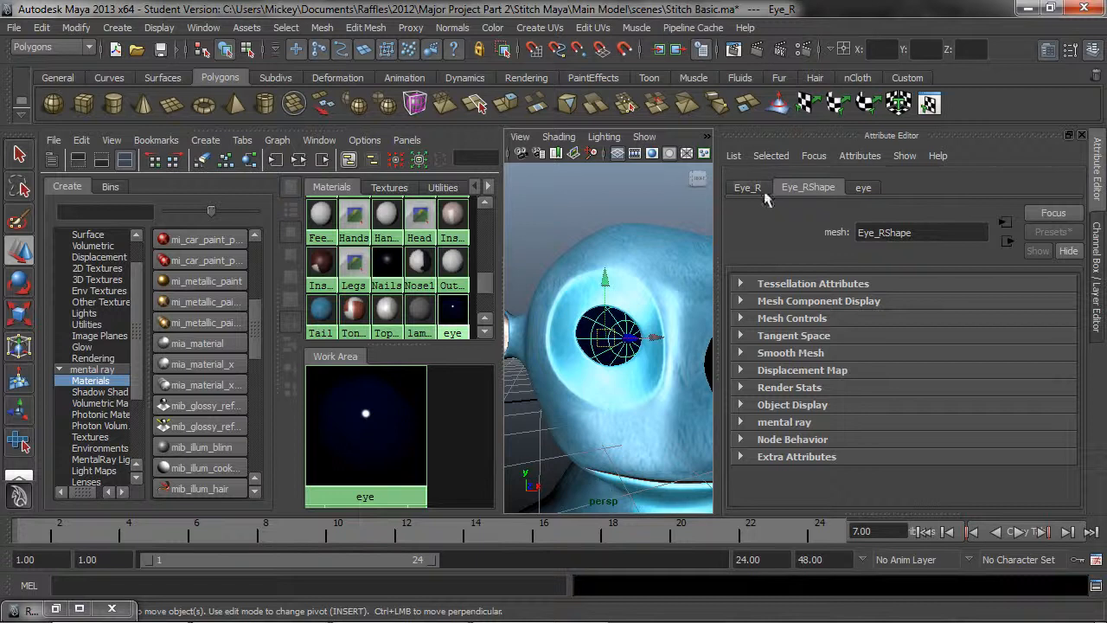
Raise the eye material's reflectivity to 1.000, darken its diffuse color slightly and check its refraction settings
left_click(346, 438)
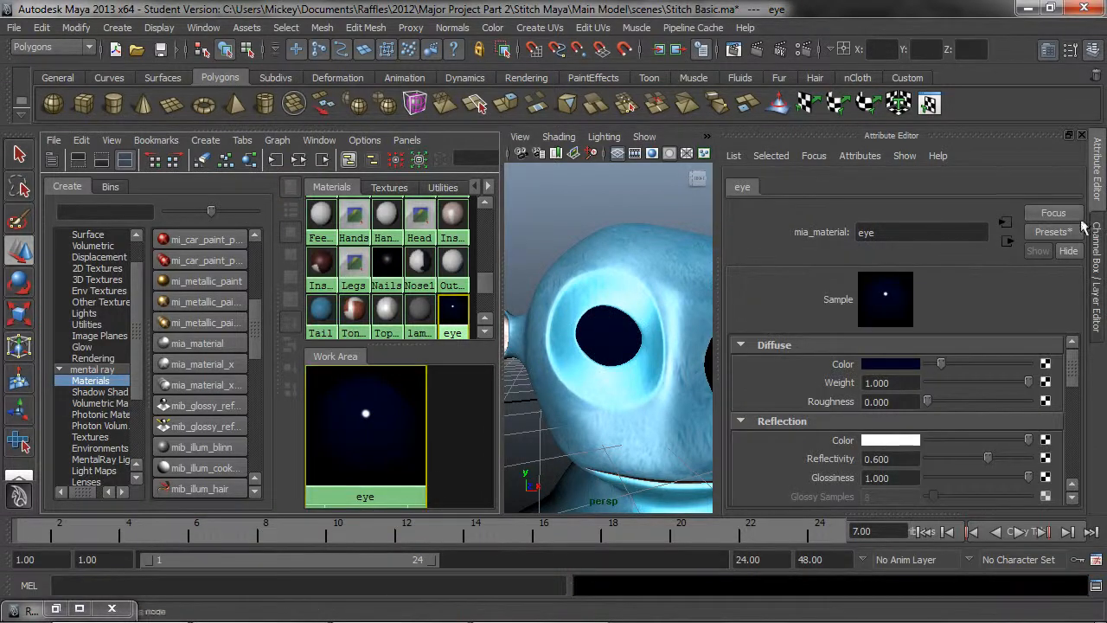
left_click_drag(1075, 370, 1086, 389)
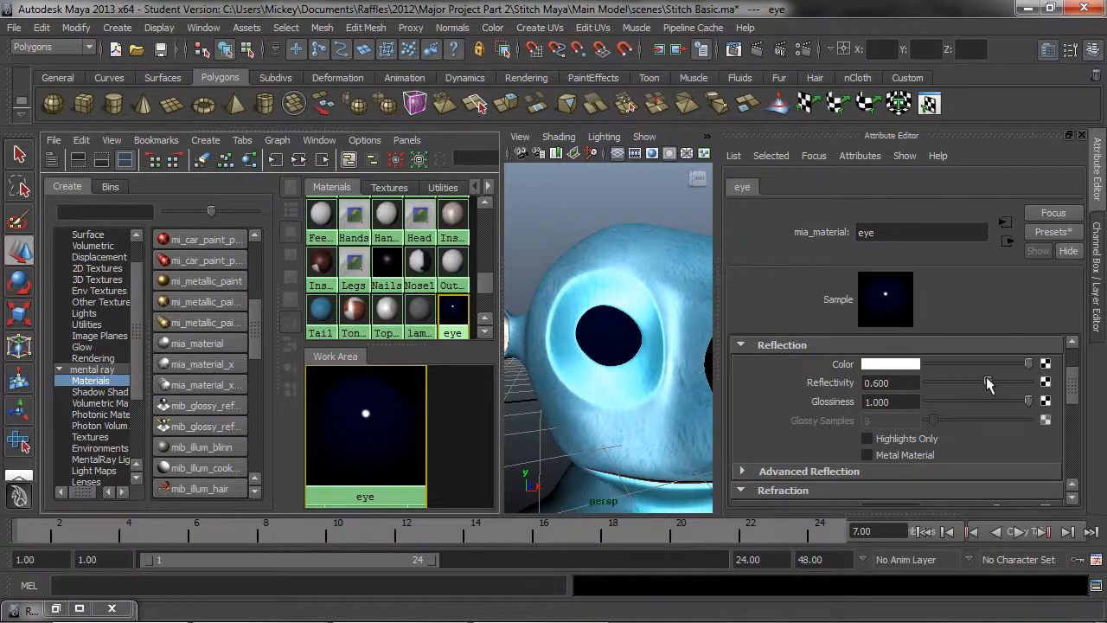
left_click_drag(1071, 408, 1077, 392)
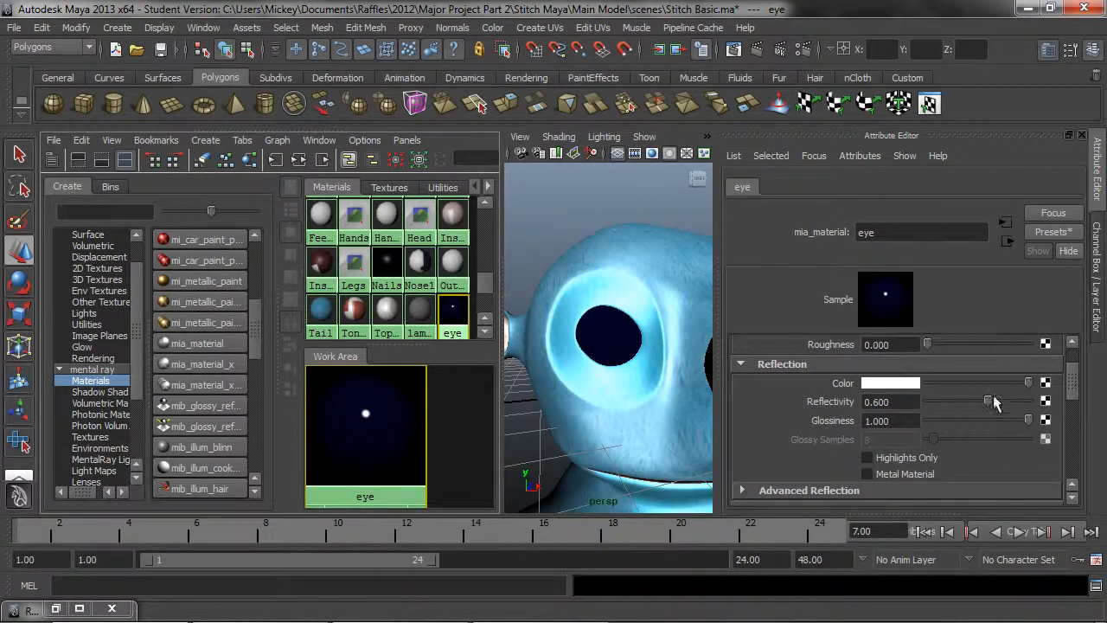
left_click_drag(988, 403, 1070, 418)
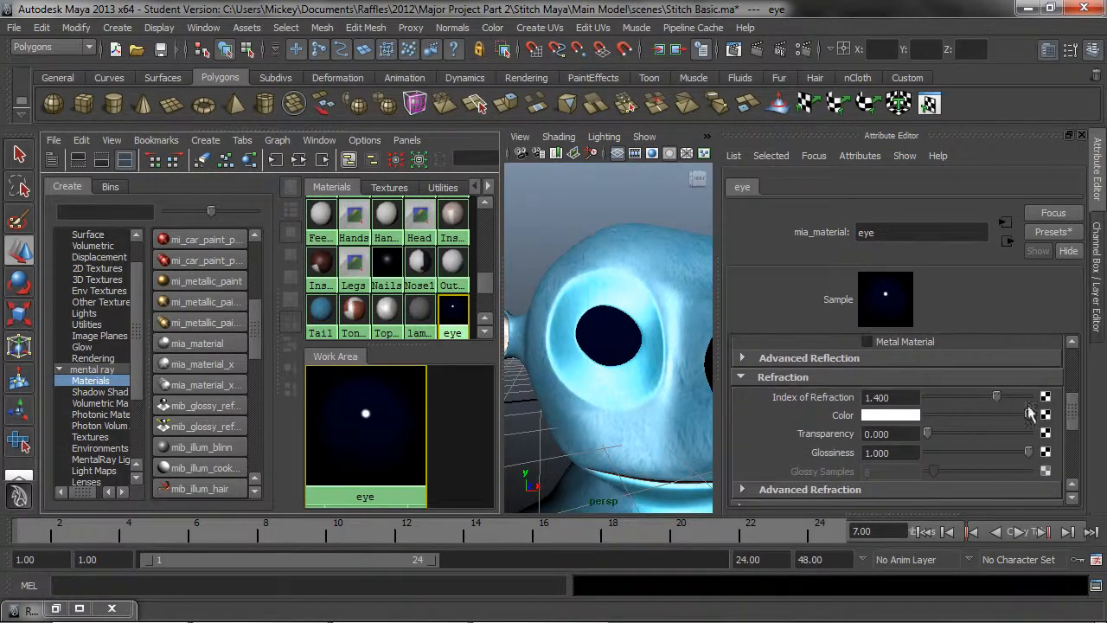
scroll(994, 389, "up", 5)
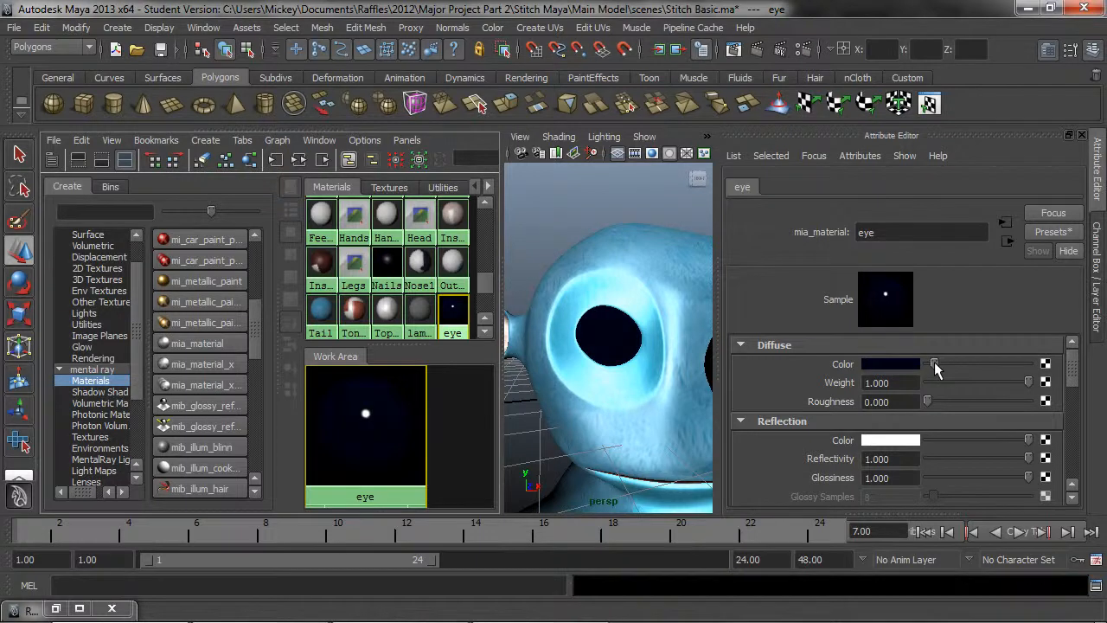
left_click_drag(1072, 373, 1079, 419)
scroll(1079, 419, "down", 1)
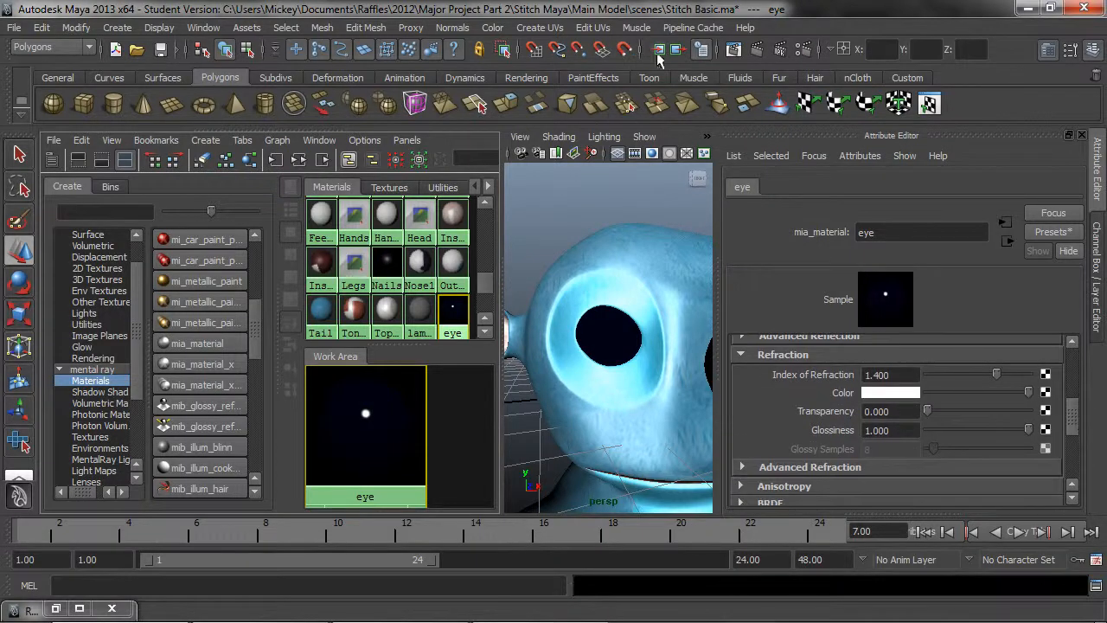
Render the right eye with mental ray, minimize the render and examine the eye up close in the scene
left_click(754, 49)
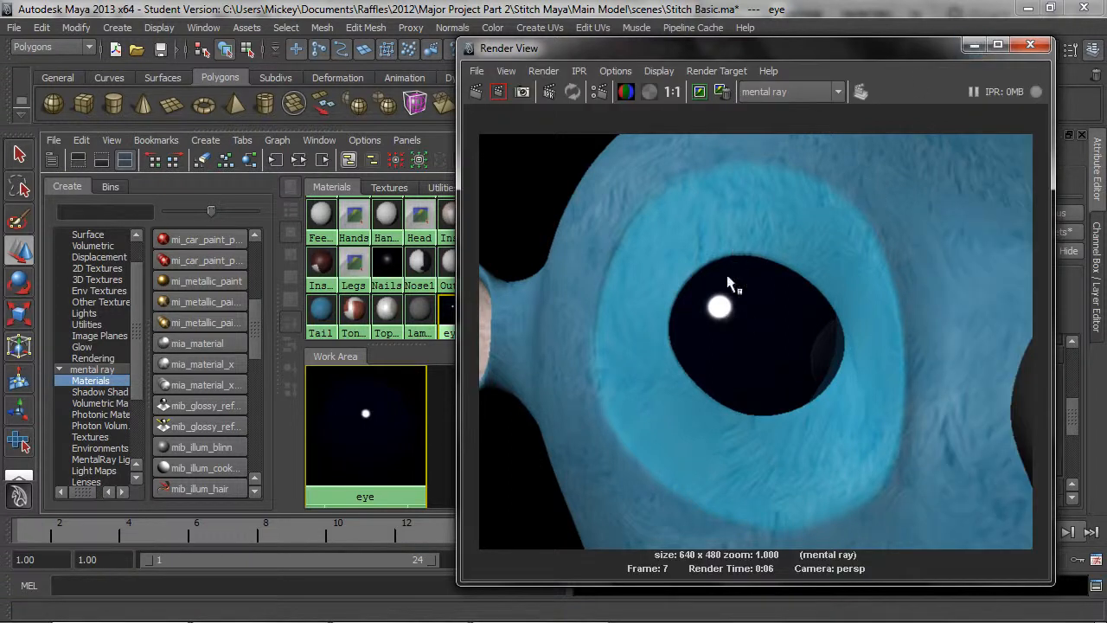
left_click(981, 42)
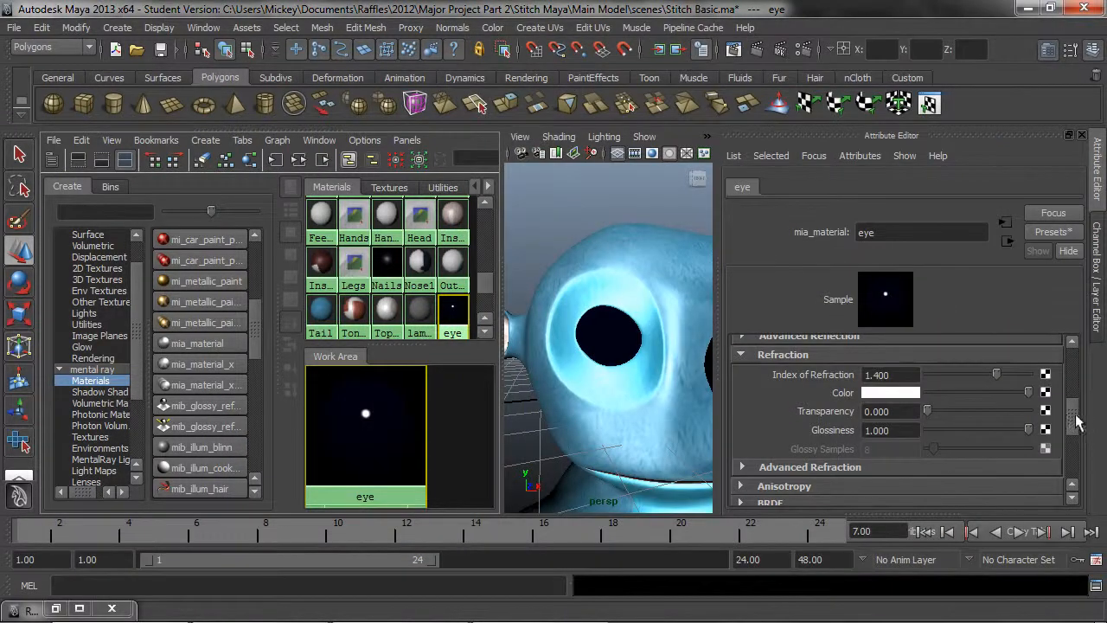
right_click_drag(646, 354, 576, 349, "alt")
left_click_drag(577, 348, 603, 342, "alt")
right_click_drag(605, 344, 668, 343, "alt")
middle_click_drag(624, 344, 603, 372, "alt")
left_click_drag(604, 372, 585, 368, "alt")
mouse_move(585, 368)
right_mouse_down("alt")
mouse_move(613, 370)
mouse_move(600, 370)
right_mouse_up("alt")
middle_click_drag(600, 370, 622, 368, "alt")
left_click_drag(623, 369, 600, 368, "alt")
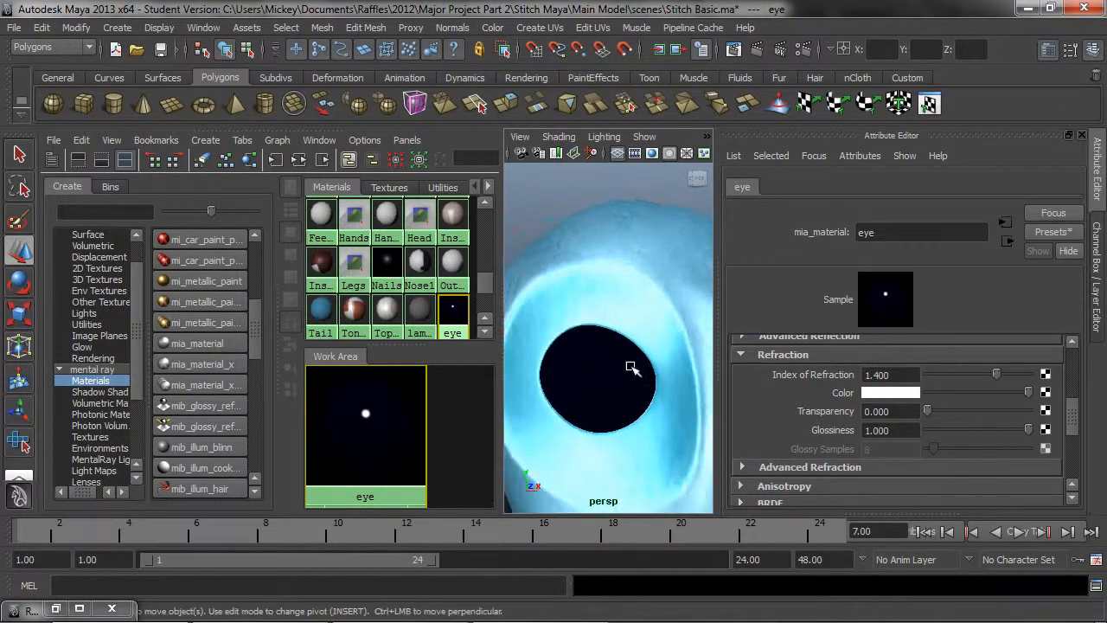
Widen the perspective view and review the eye material's diffuse and reflection settings
left_click_drag(504, 346, 439, 346)
scroll(575, 373, "down", 5)
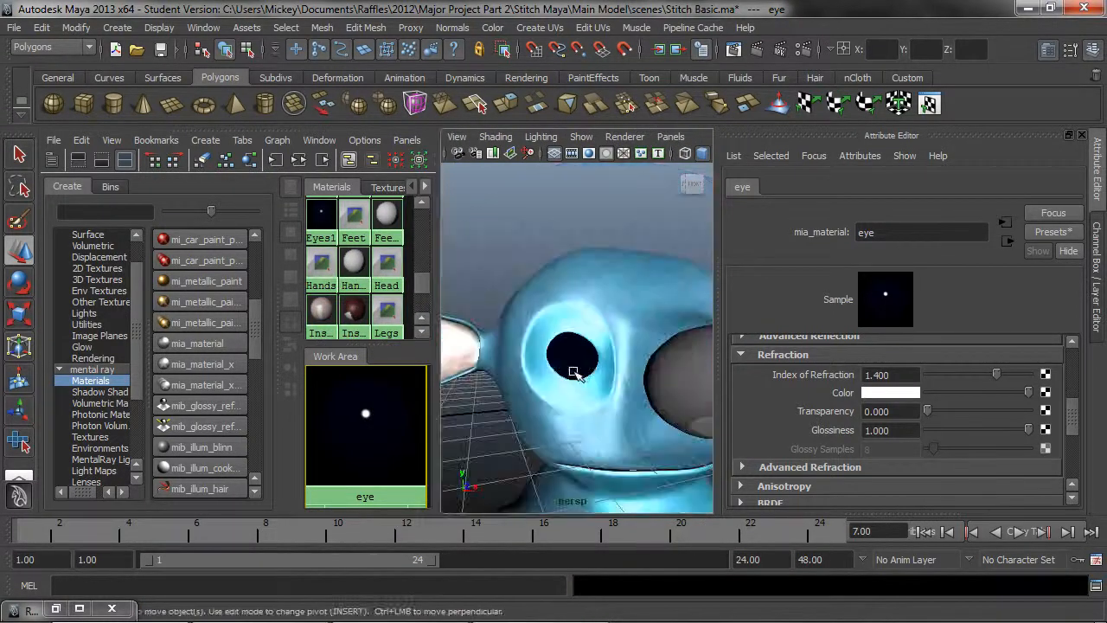
right_click_drag(563, 372, 612, 367, "alt")
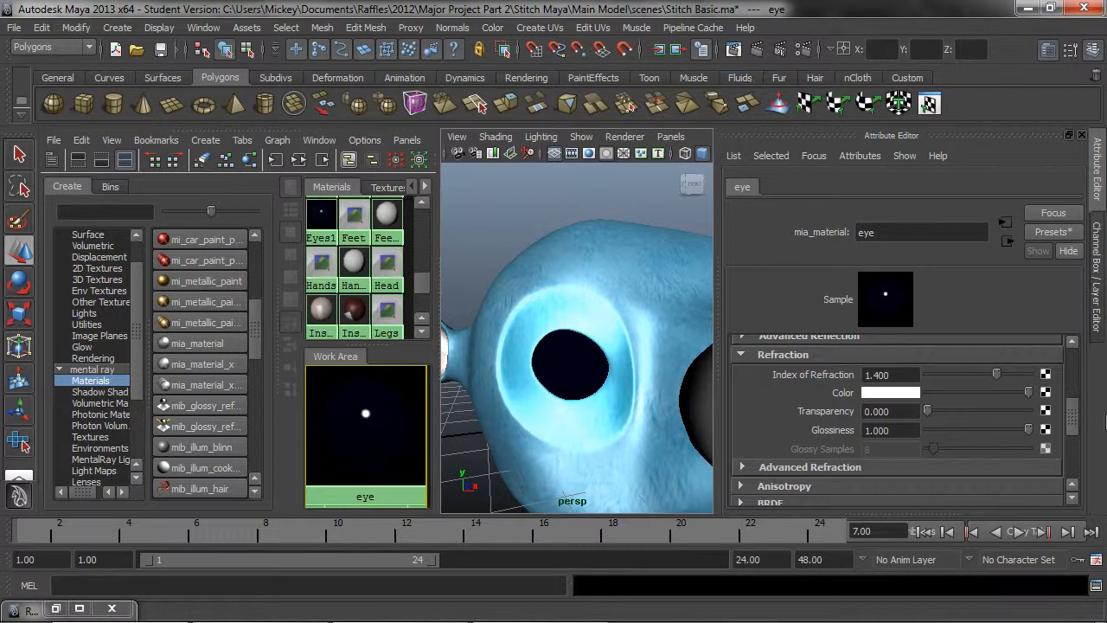
left_click_drag(1072, 418, 1070, 367)
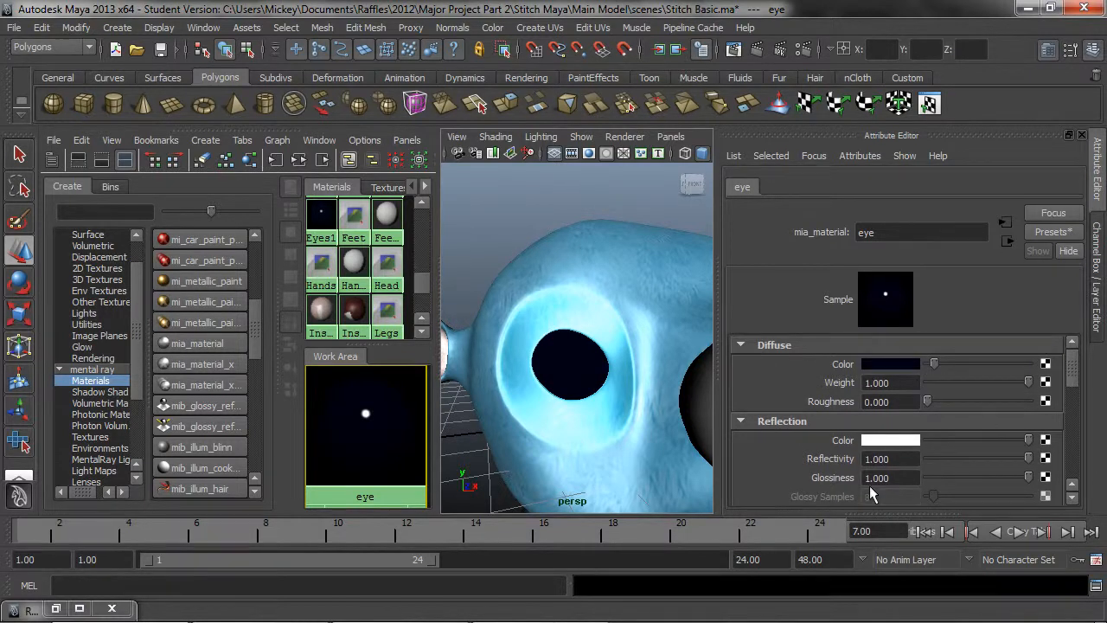
scroll(908, 446, "down", 2)
scroll(899, 444, "down", 2)
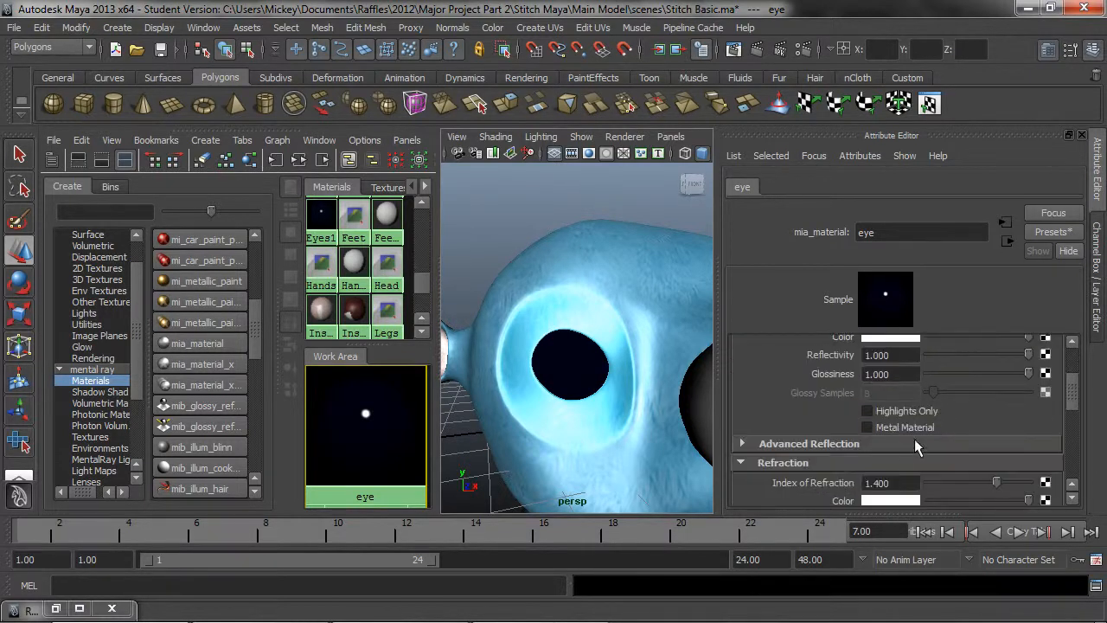
scroll(904, 423, "up", 4)
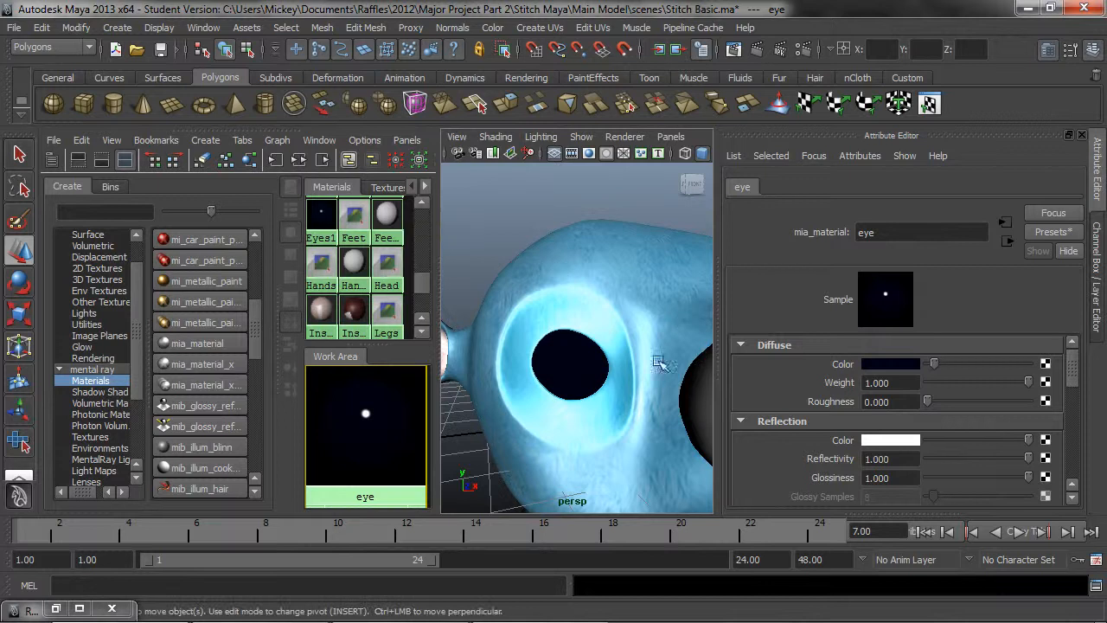
Select the grey nose mesh on the front of Stitch's face
scroll(595, 366, "down", 5)
left_click_drag(662, 341, 581, 341, "alt")
right_click_drag(581, 341, 606, 352, "alt")
left_click_drag(606, 352, 438, 349, "alt")
middle_click_drag(438, 348, 605, 328, "alt")
left_click_drag(605, 329, 545, 306, "alt")
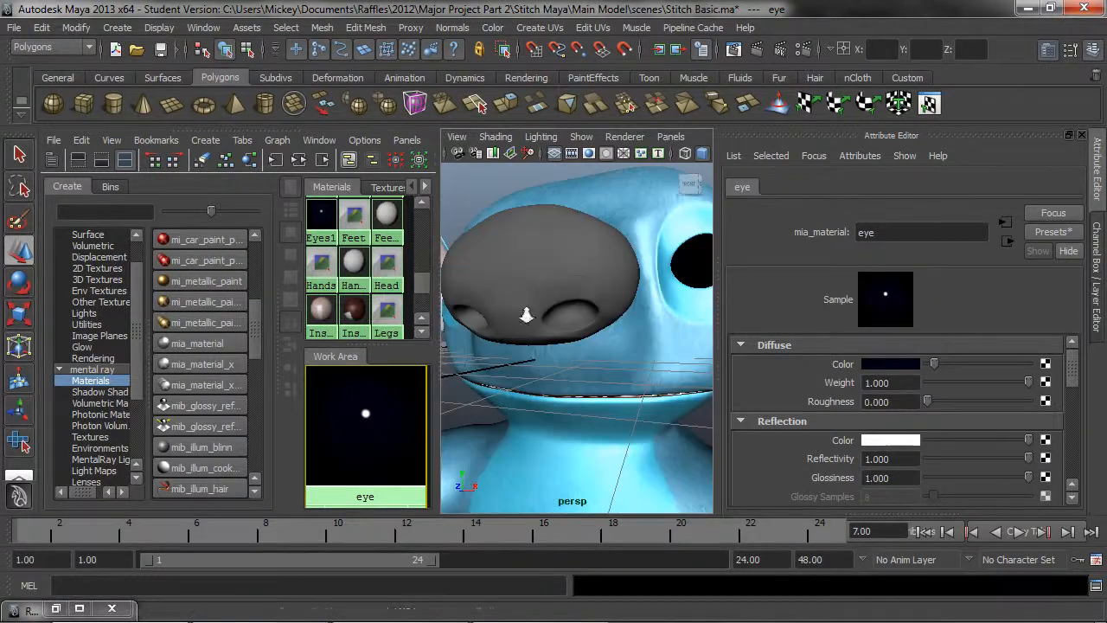
right_click_drag(545, 306, 598, 330, "alt")
middle_click_drag(597, 330, 605, 332, "alt")
right_click_drag(605, 331, 558, 316, "alt")
left_click_drag(559, 317, 550, 318, "alt")
middle_click_drag(550, 318, 572, 342, "alt")
scroll(572, 343, "down", 5)
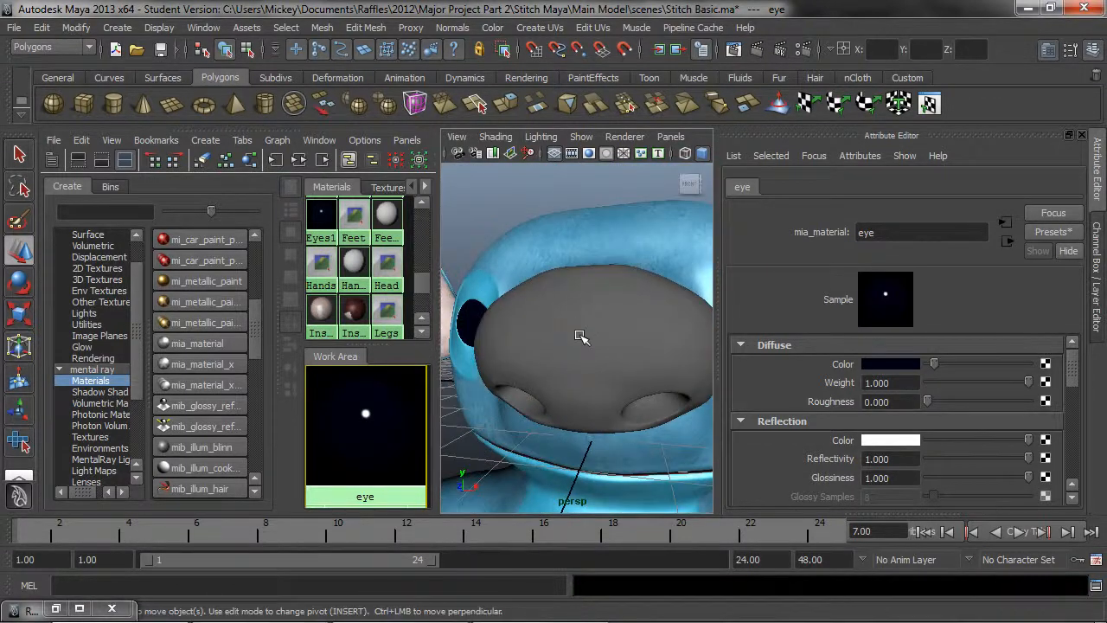
scroll(609, 352, "down", 6)
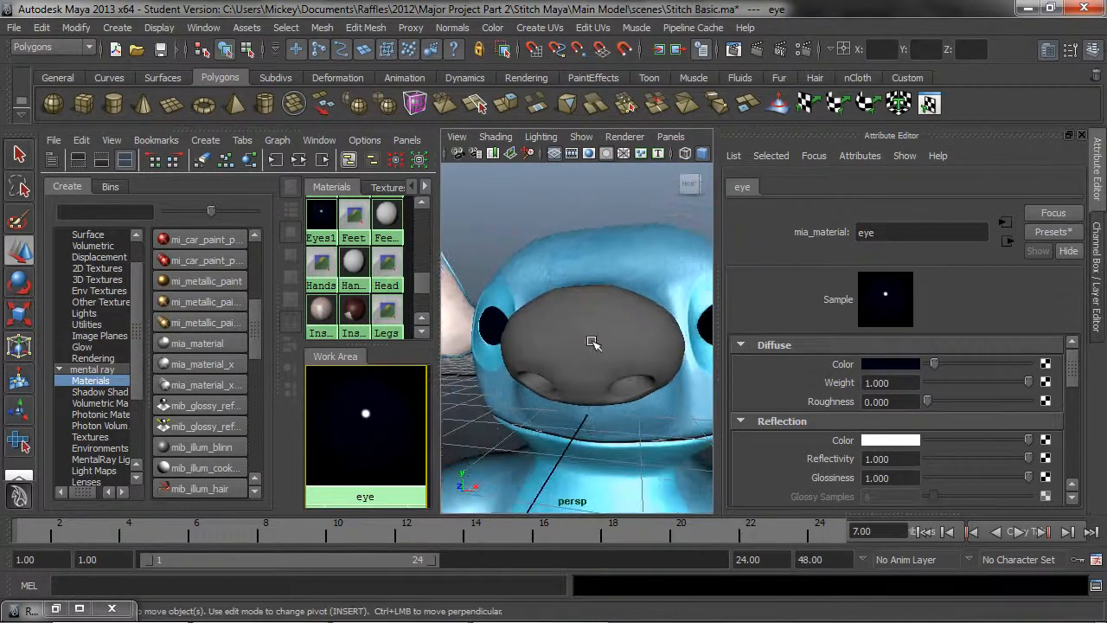
left_click(581, 335)
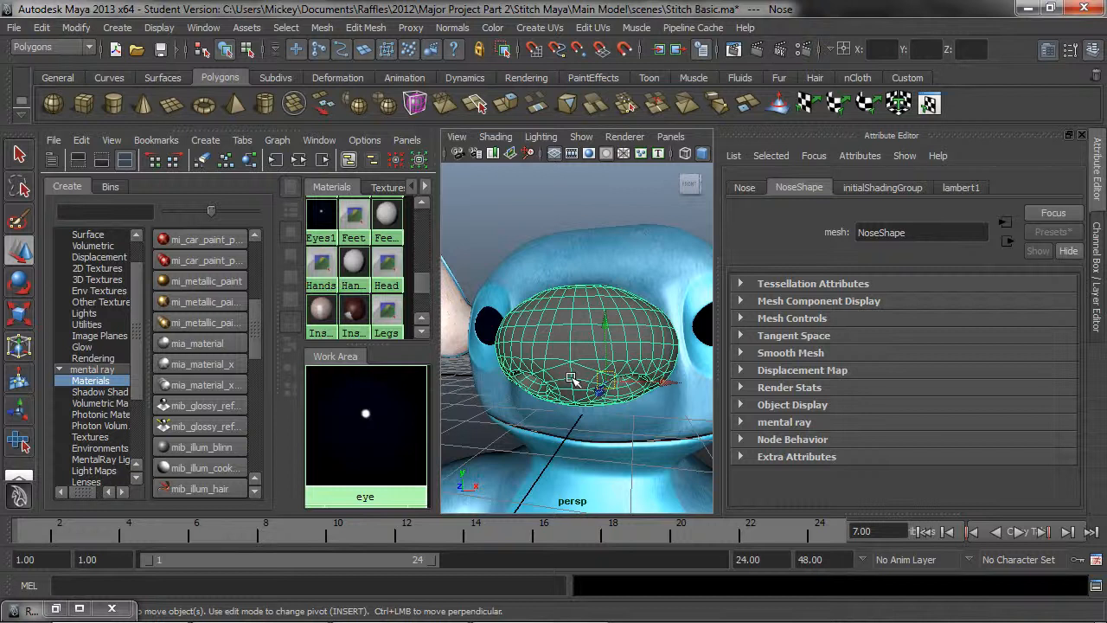
Switch to Photoshop and display the layers of outUVnose.jpg, collapsing the adjustments
mouse_move(11, 620)
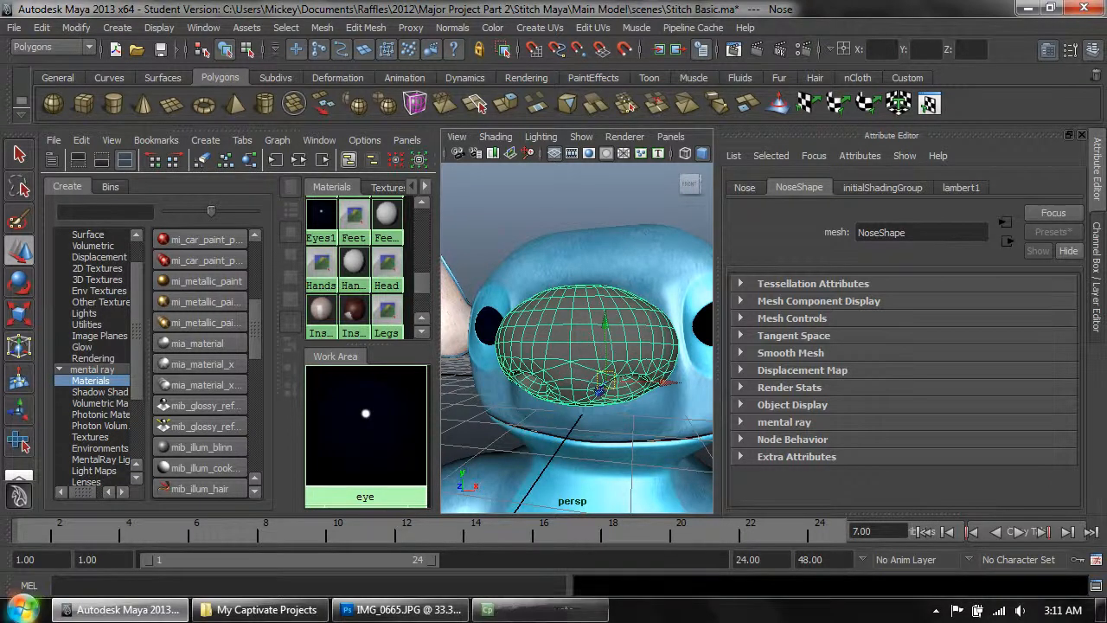
left_click(408, 609)
left_click(17, 111)
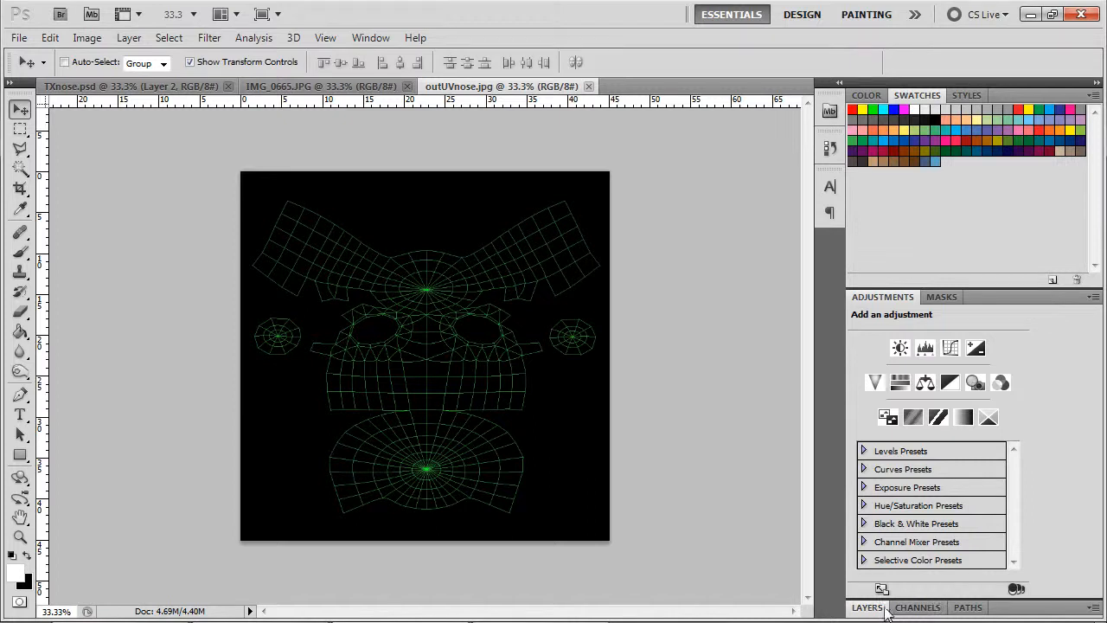
double_click(890, 298)
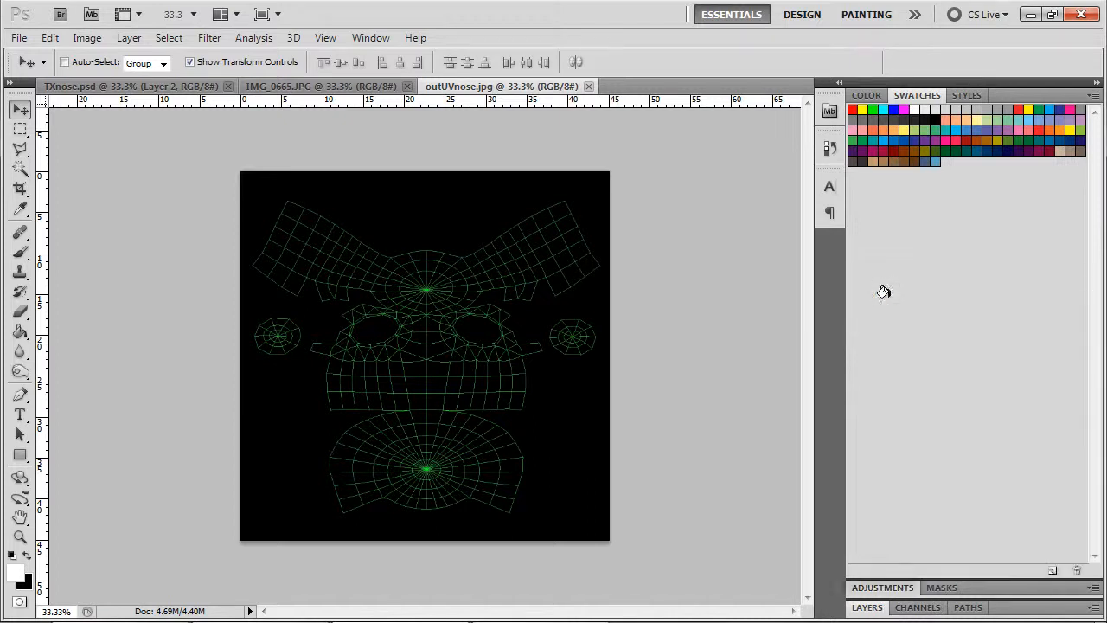
left_click(868, 609)
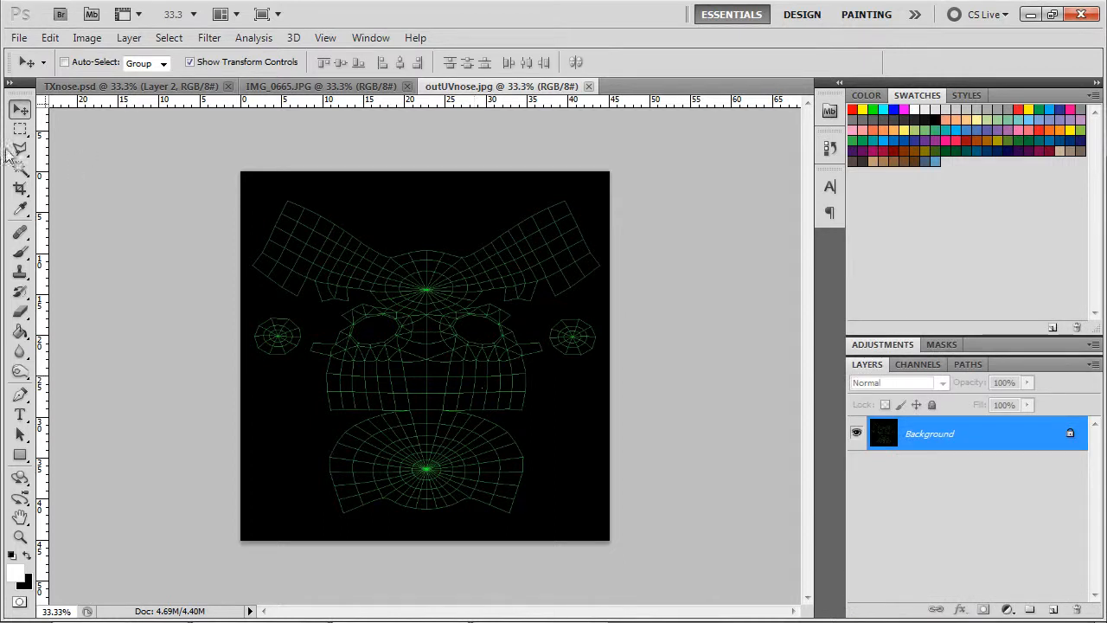
Convert the locked Background to Layer 0 and delete the black areas around the nose UV lines, then deselect
double_click(1005, 443)
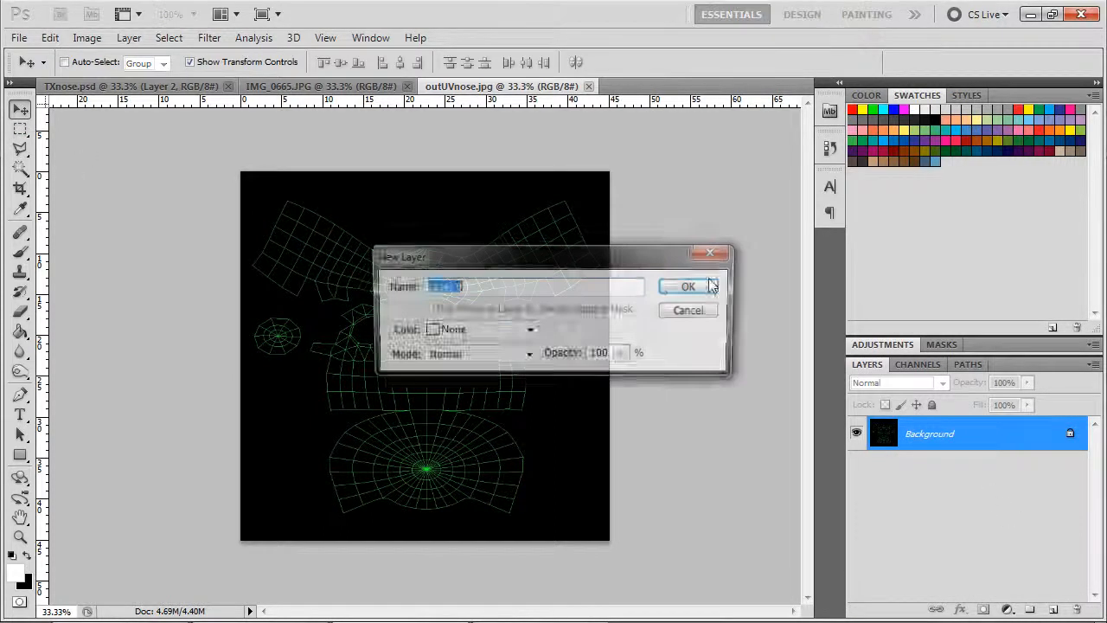
left_click(683, 287)
left_click(20, 168)
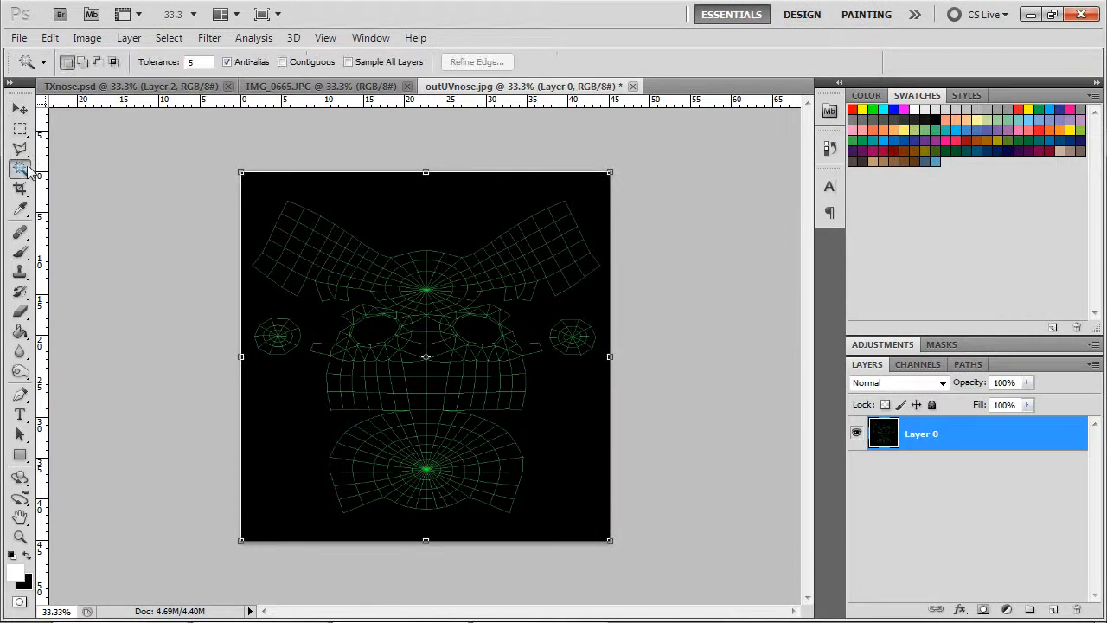
left_click(361, 185)
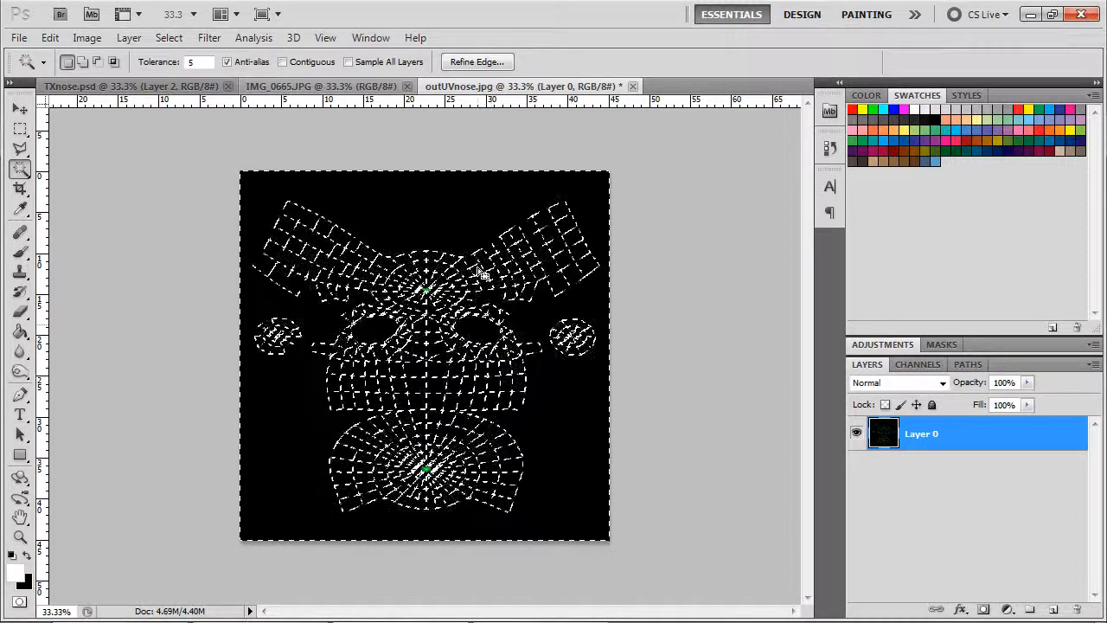
key("Delete")
key("ctrl+d")
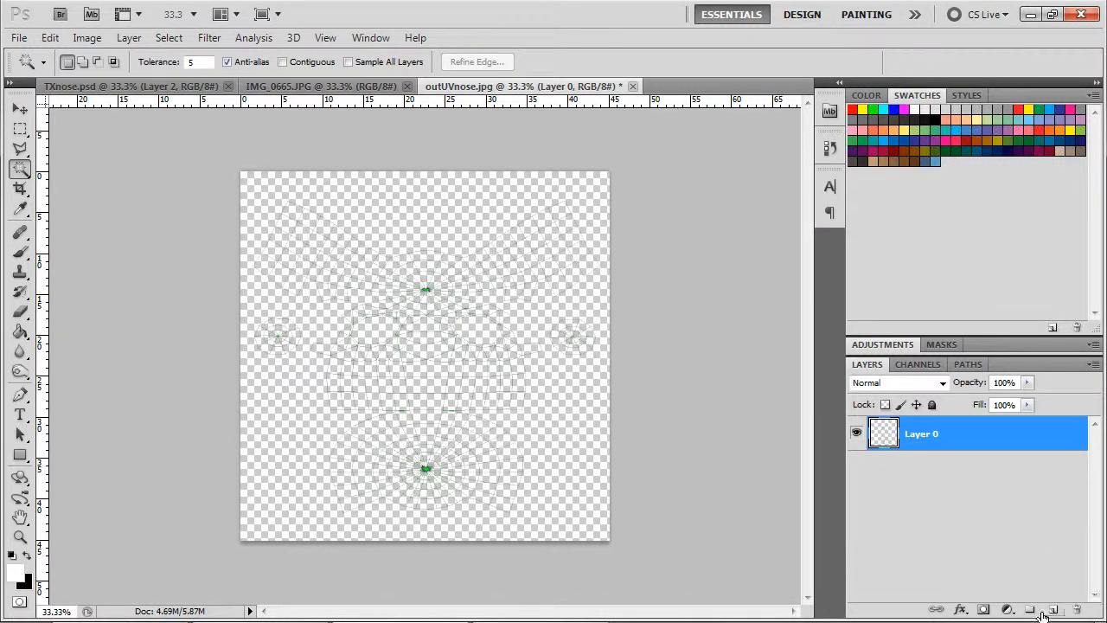
Add an empty layer above Layer 0 and rename Layer 0 as colour map
left_click(1052, 610)
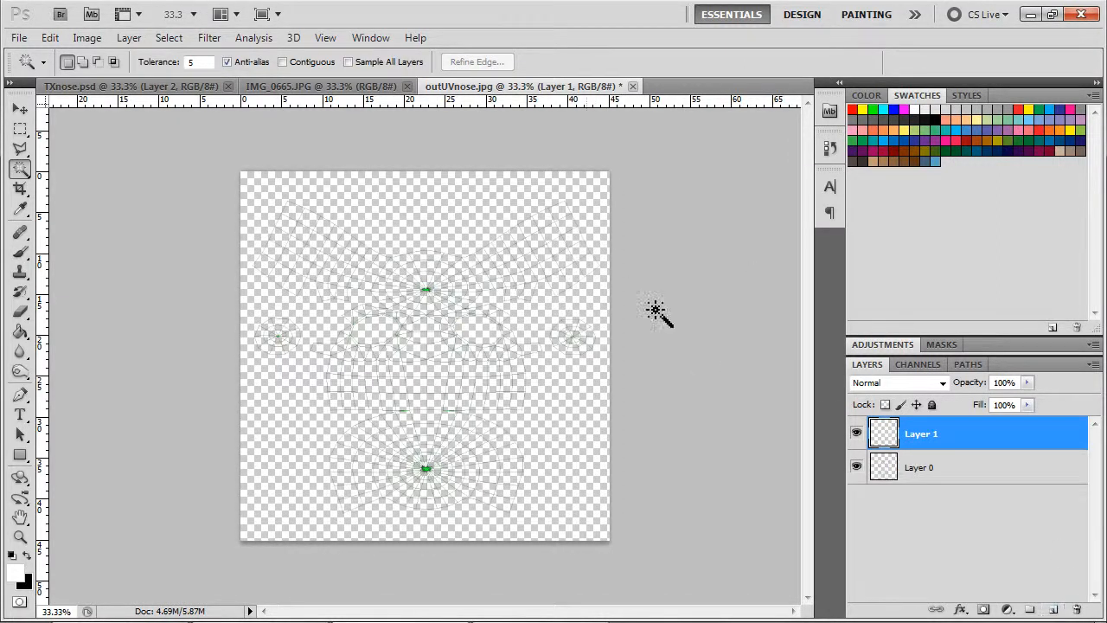
left_click(977, 471)
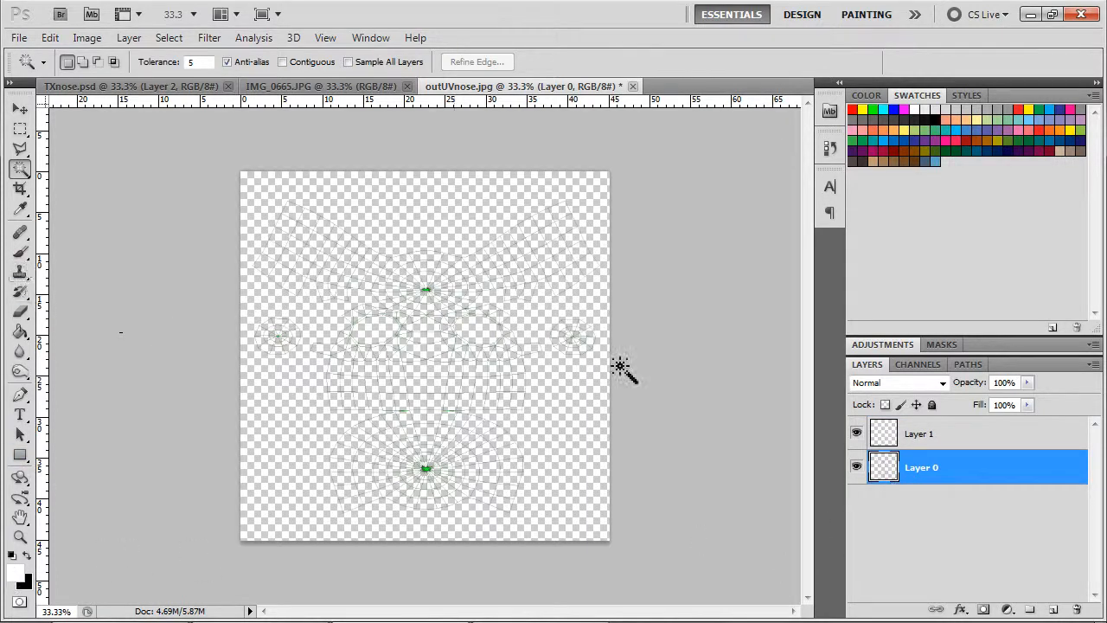
double_click(926, 471)
type("colo")
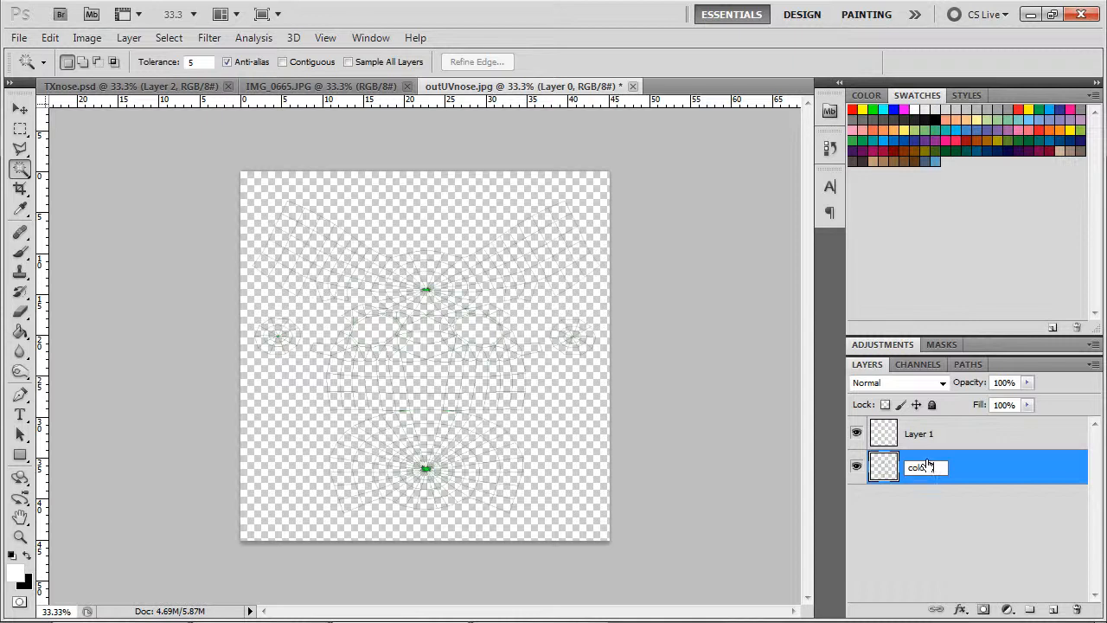
type("ur map")
left_click(900, 516)
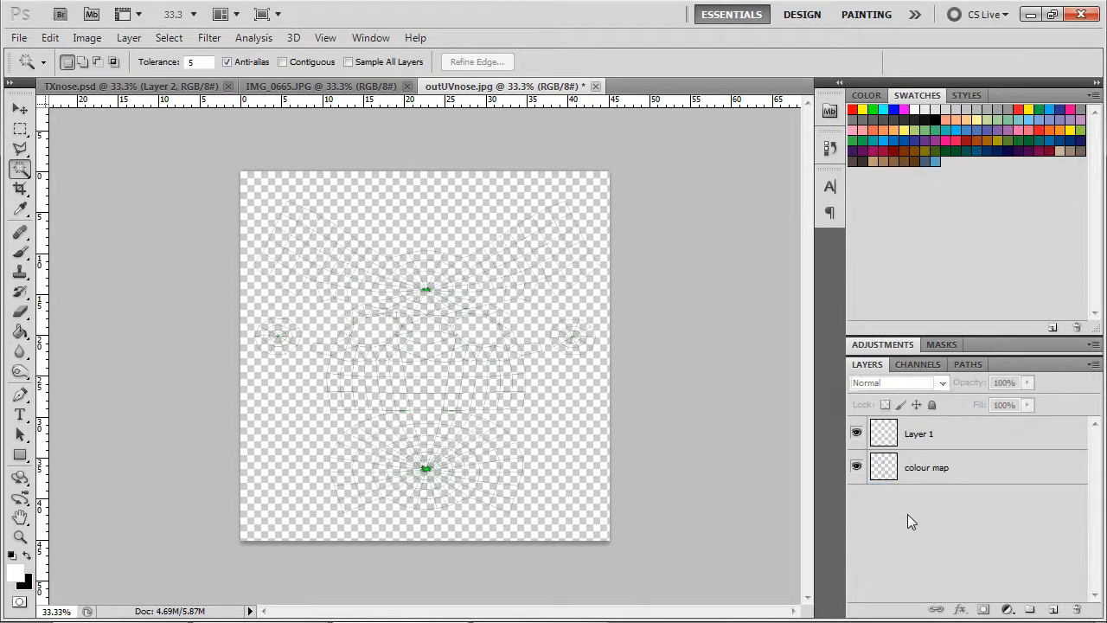
Add a new layer beneath the colour map layer and name it bg
left_click(994, 474)
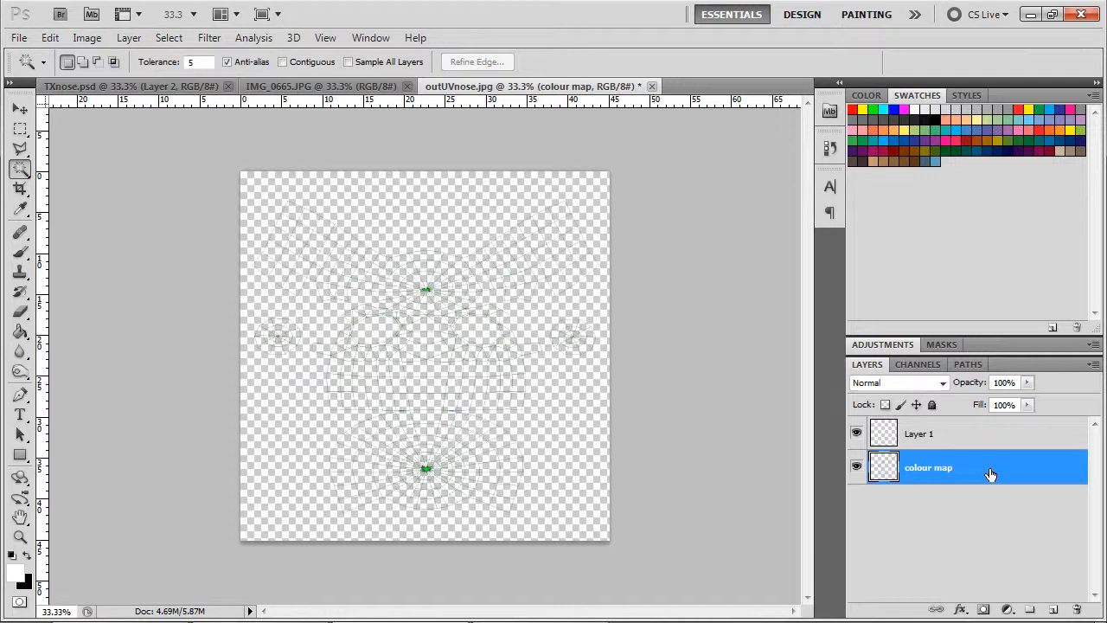
left_click(1053, 608)
left_click_drag(983, 518, 978, 519)
double_click(923, 501)
type("bg")
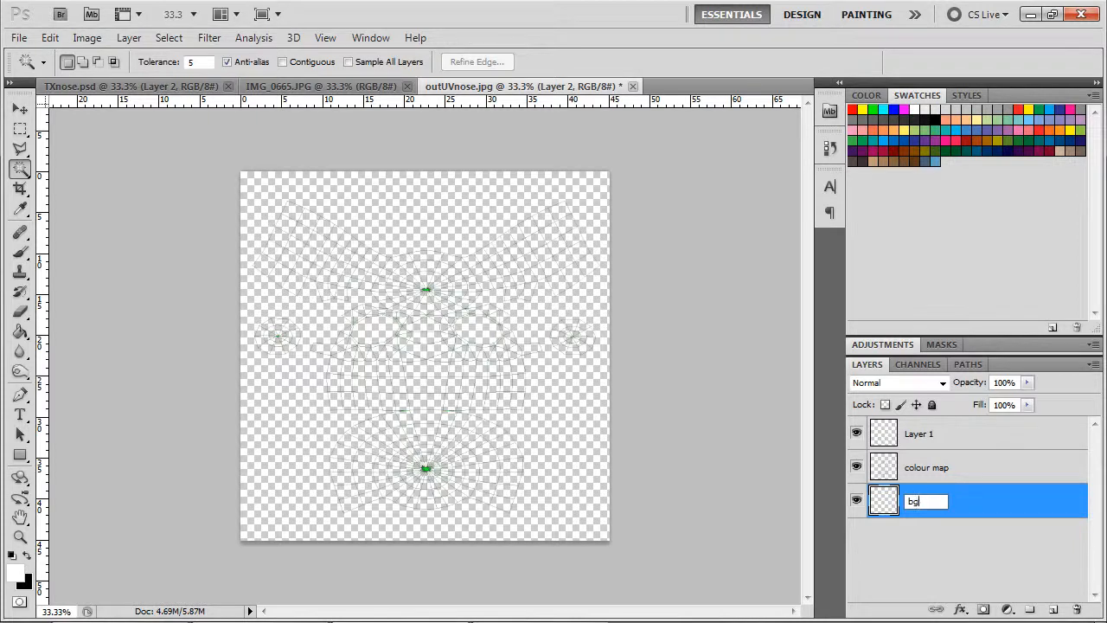
left_click(959, 550)
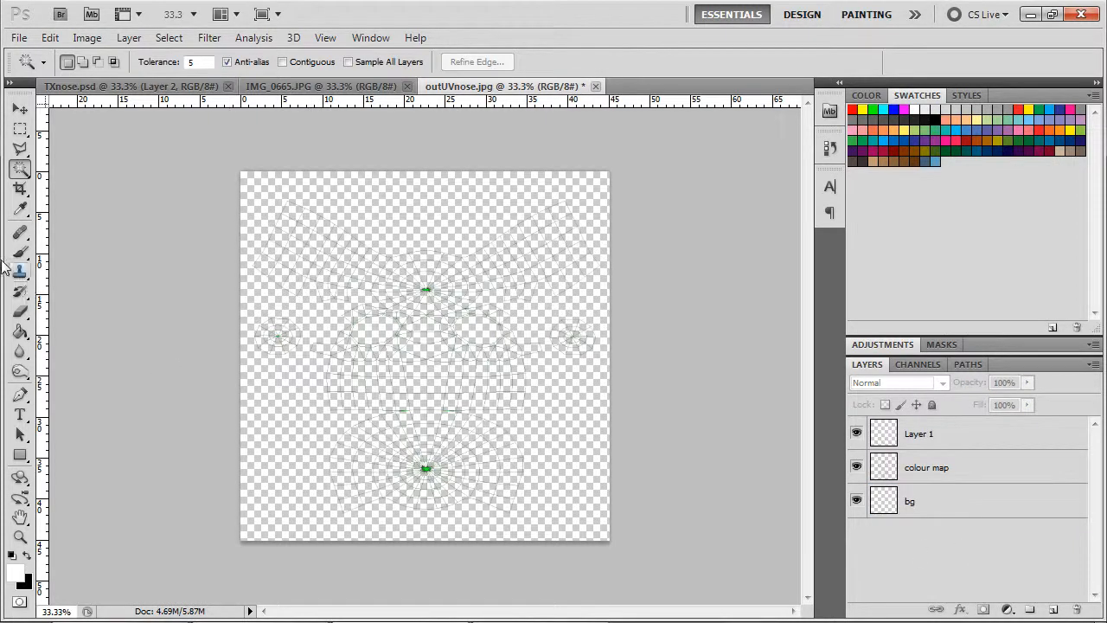
Fill the bg layer with white using the Paint Bucket and lock the layer
left_click(26, 333)
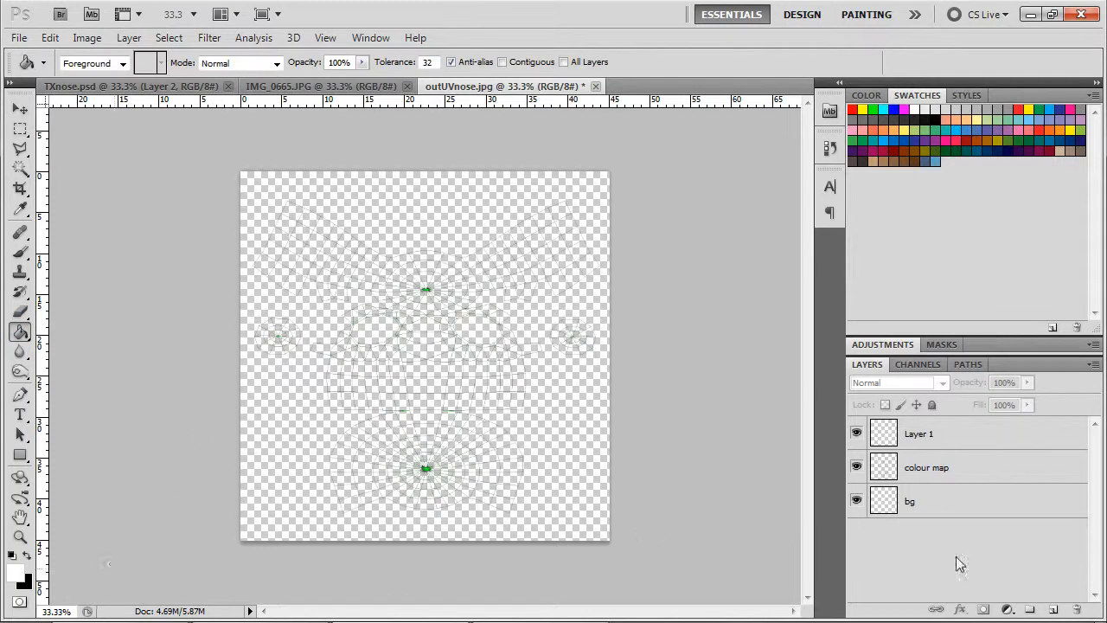
left_click(942, 508)
left_click(396, 229)
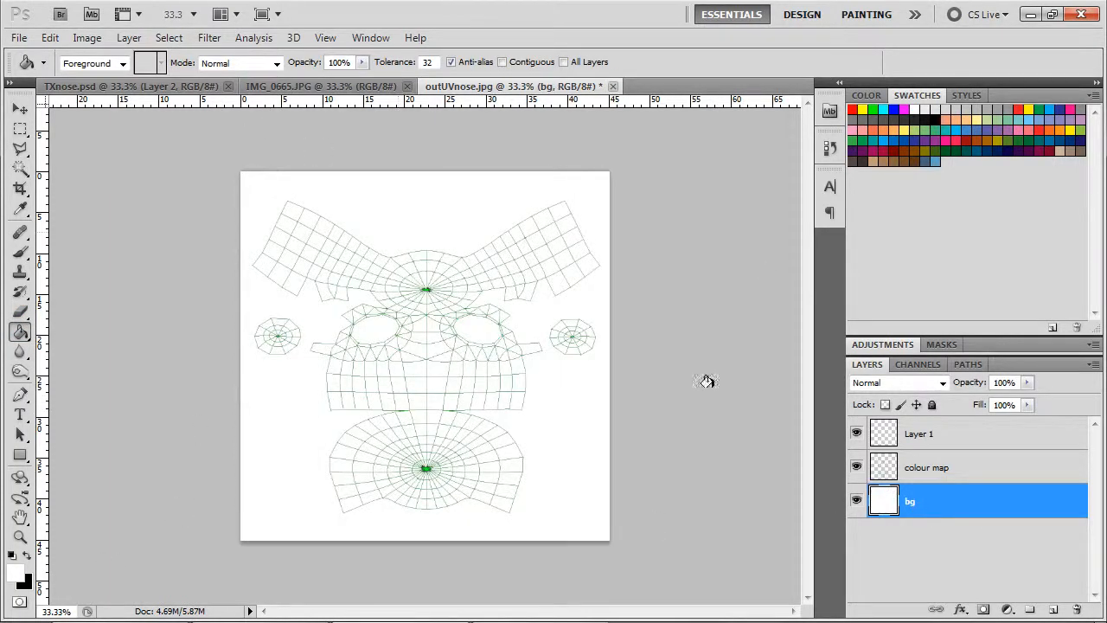
left_click(931, 404)
Rename Layer 1 as uv and lock it completely
left_click(930, 435)
double_click(936, 437)
type("uv")
key("Return")
left_click(968, 463)
left_click(965, 439)
left_click(932, 404)
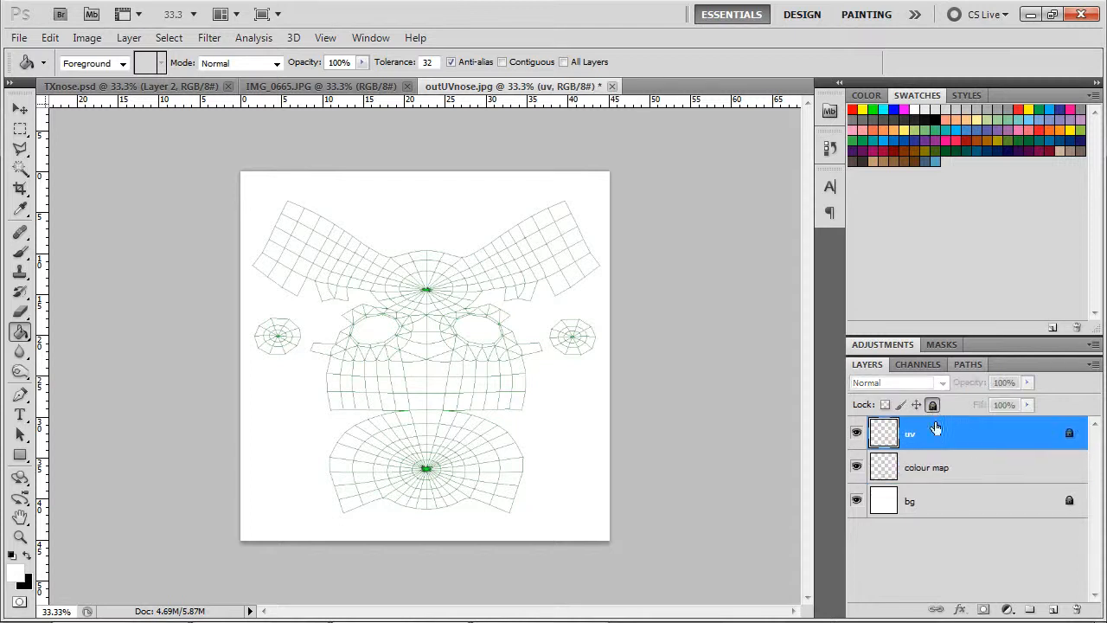
Select the colour map layer, and outline the dog's nose in IMG_0665.JPG with a closed Polygonal Lasso selection
left_click(1016, 480)
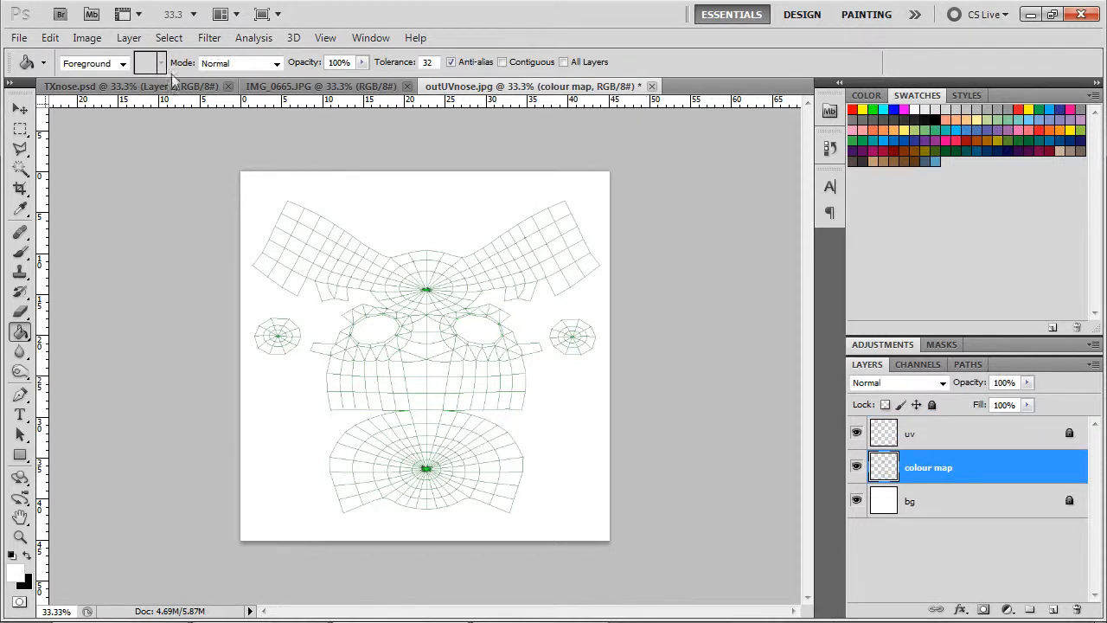
left_click(289, 88)
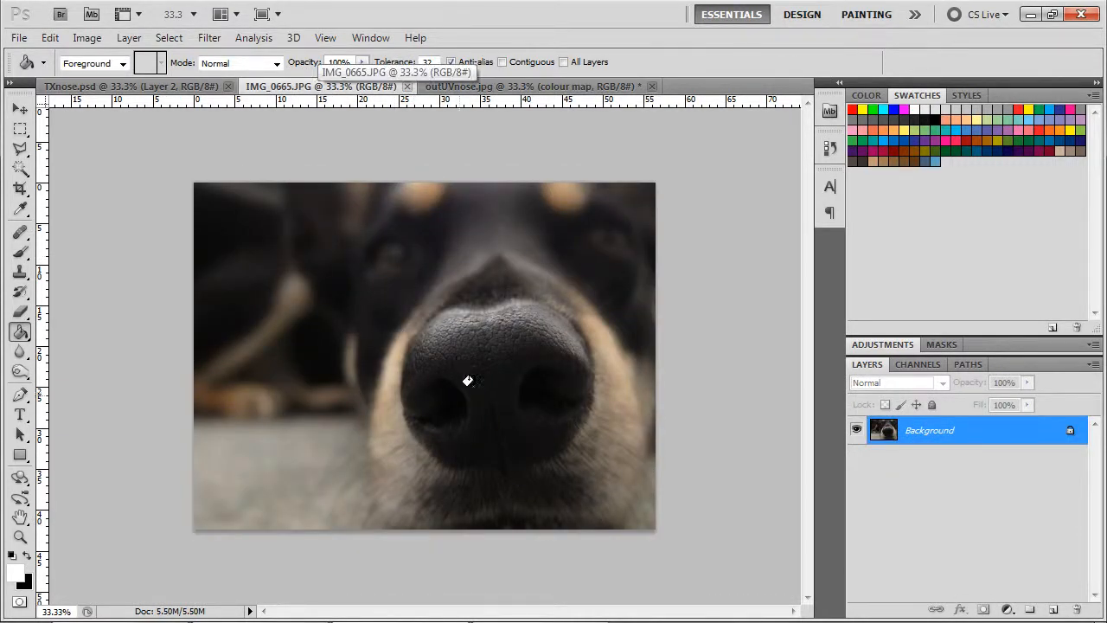
left_click(20, 129)
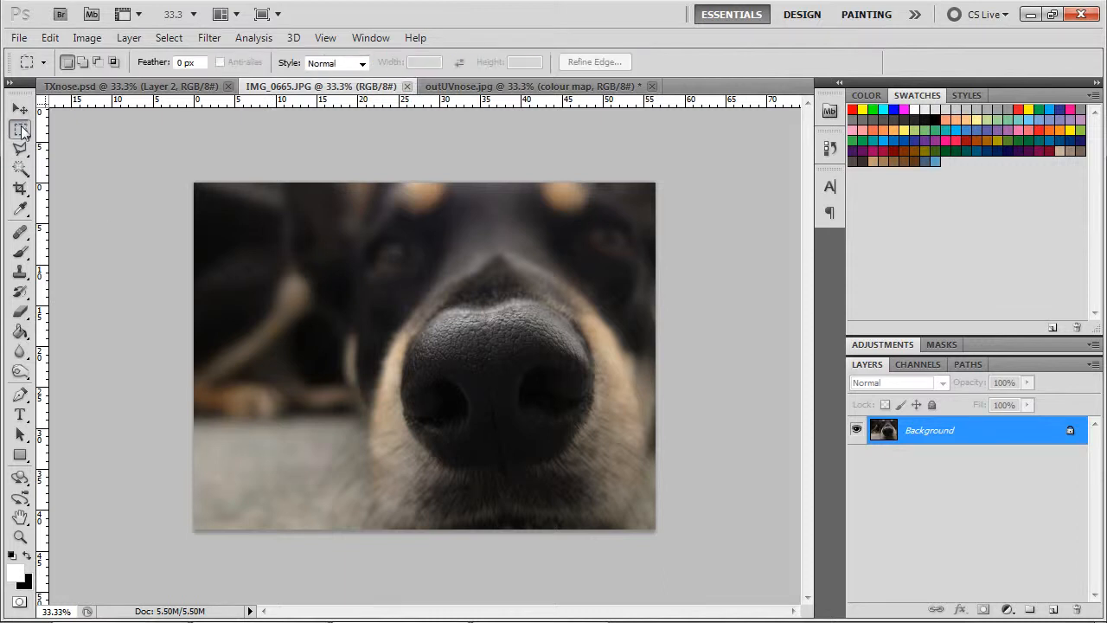
left_click(20, 170)
left_click(20, 149)
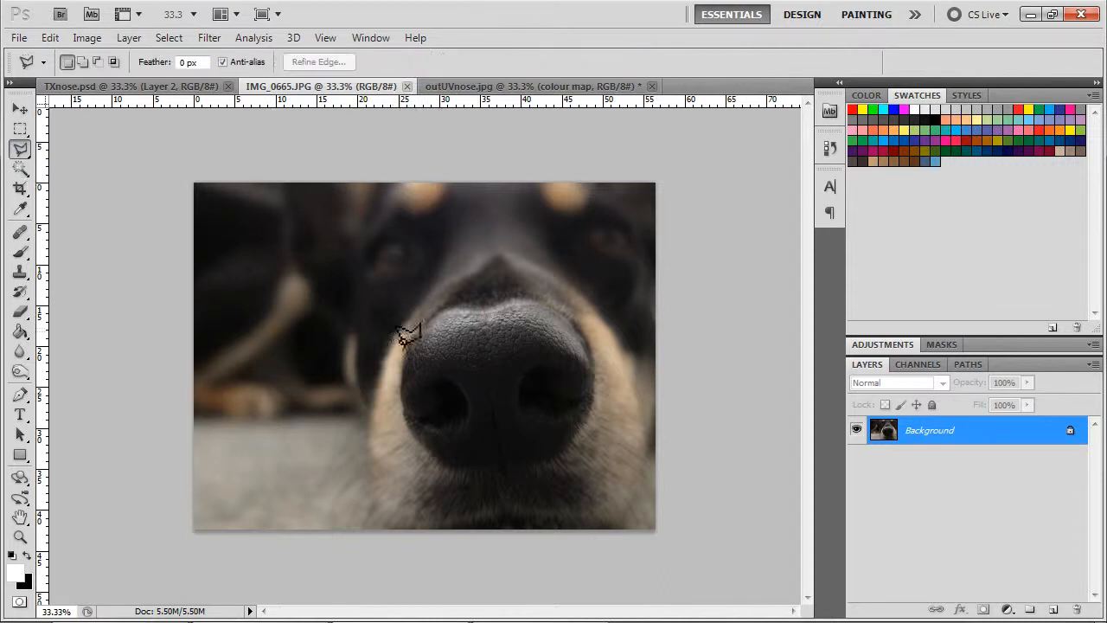
left_click(407, 333)
left_click(451, 305)
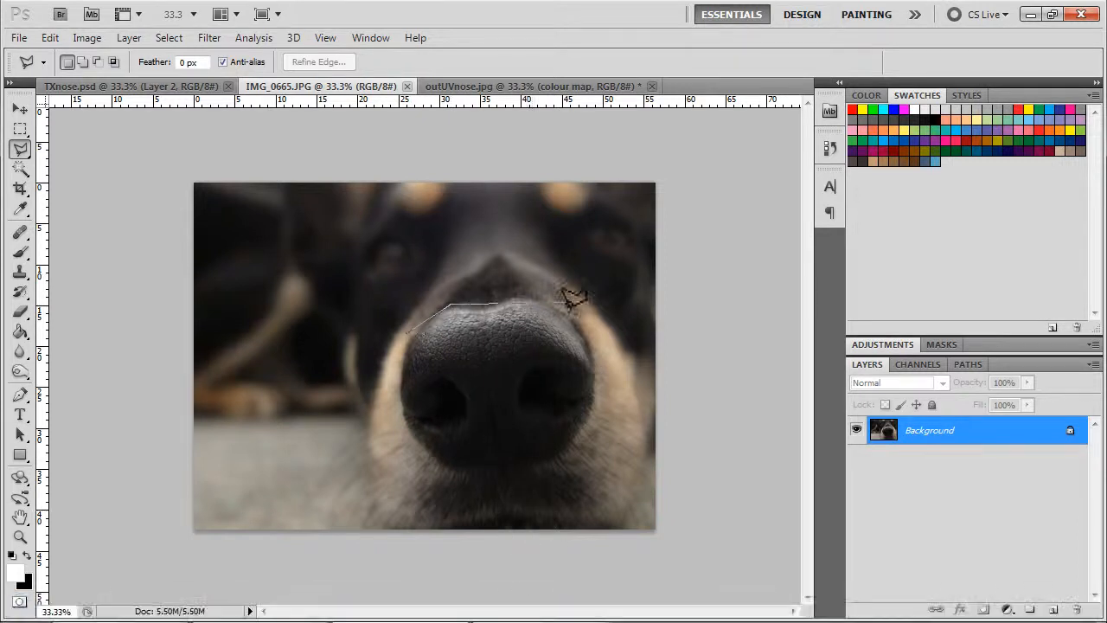
left_click(555, 296)
left_click(621, 378)
left_click(577, 450)
left_click(481, 495)
left_click(376, 469)
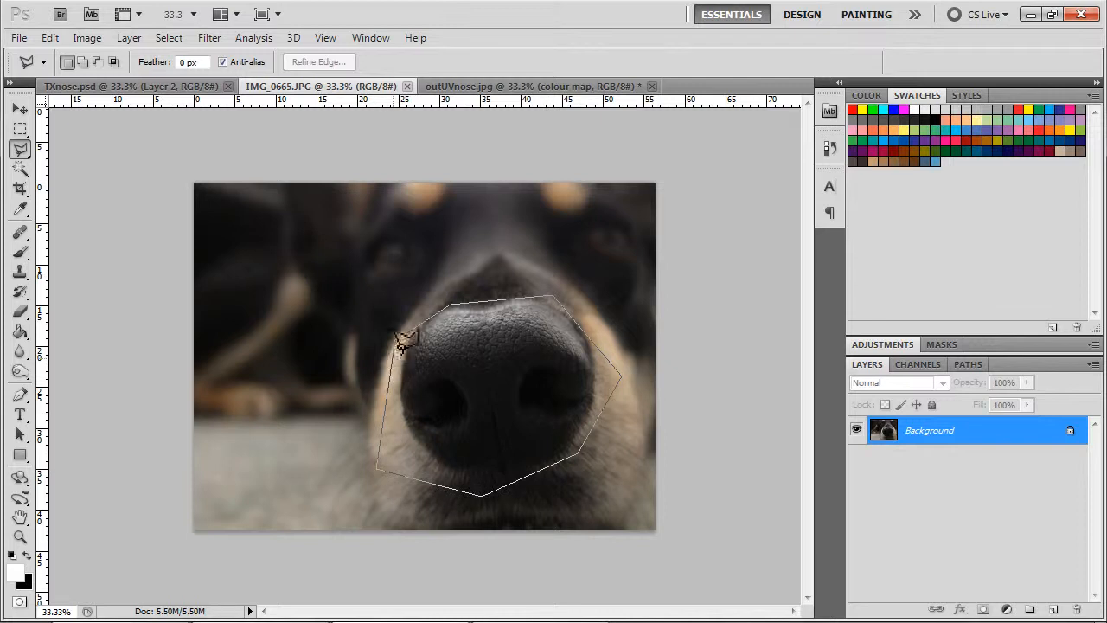
left_click(402, 325)
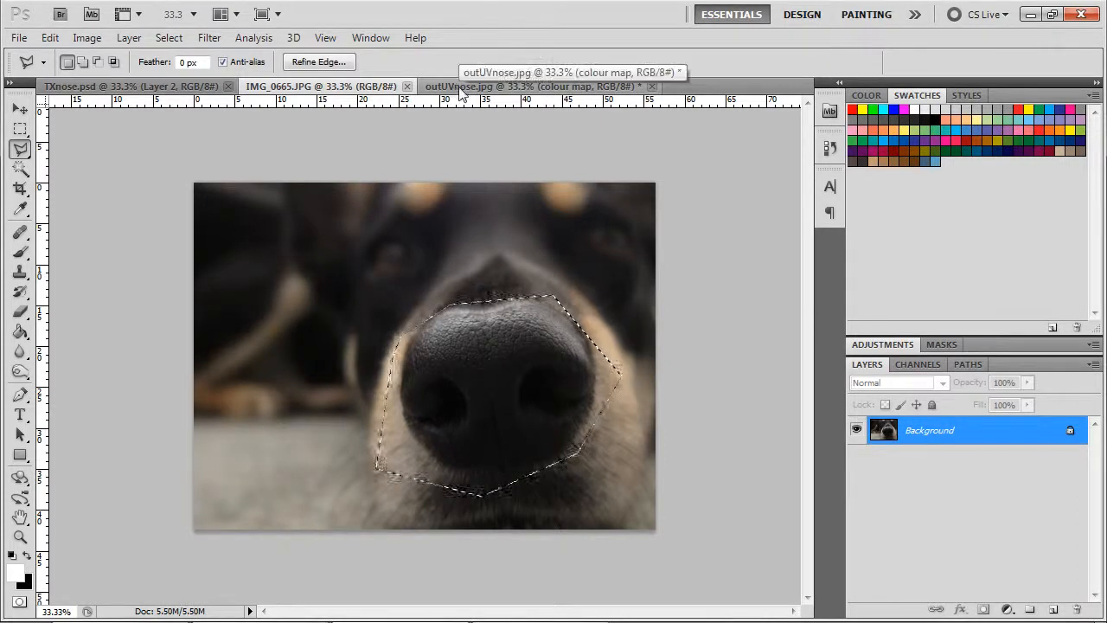
Copy the selected dog nose into outUVnose.jpg and place its new layer beneath the colour map layer
left_click(519, 86)
key("ctrl+v")
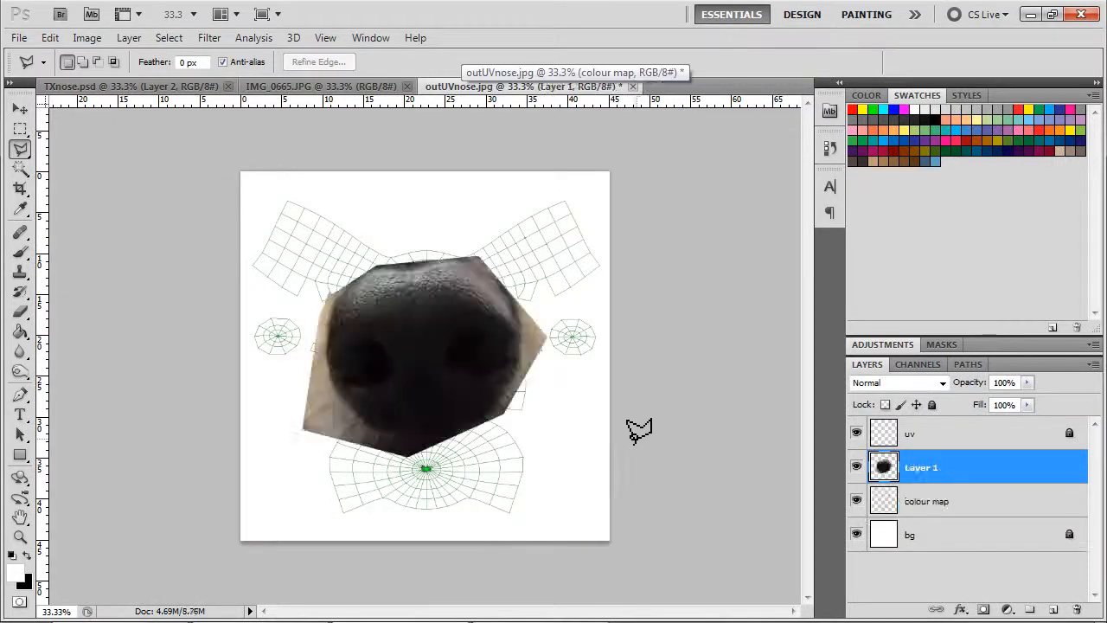
left_click_drag(997, 475, 998, 509)
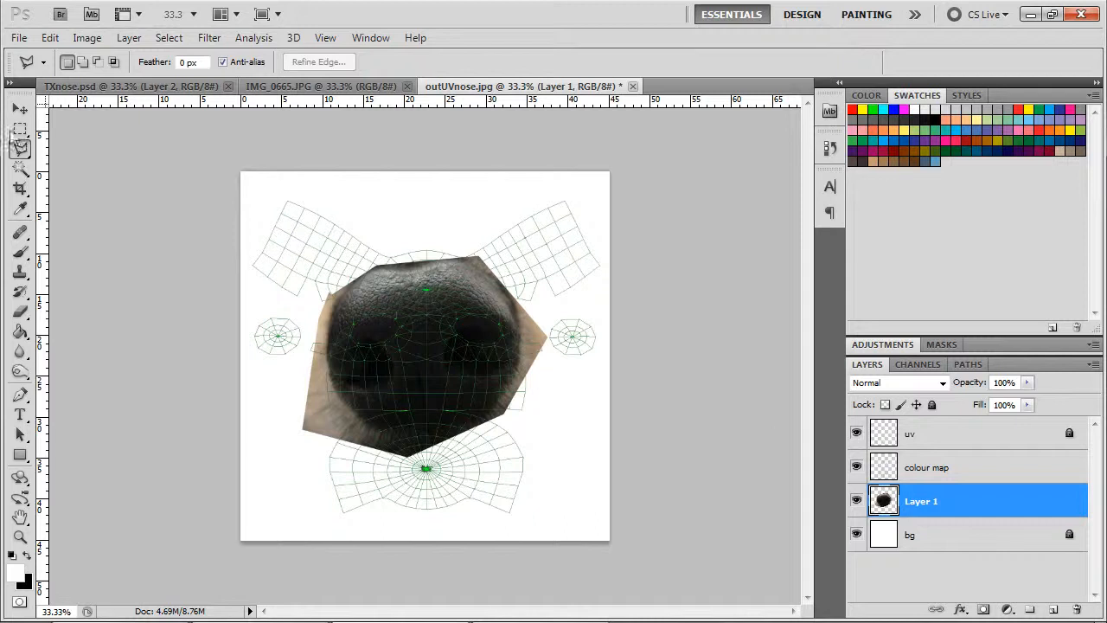
Scale the pasted dog nose proportionally to about 73% and move it partly off the canvas's lower-right edge, beside the UV layout
left_click(20, 109)
left_click_drag(467, 313, 497, 374)
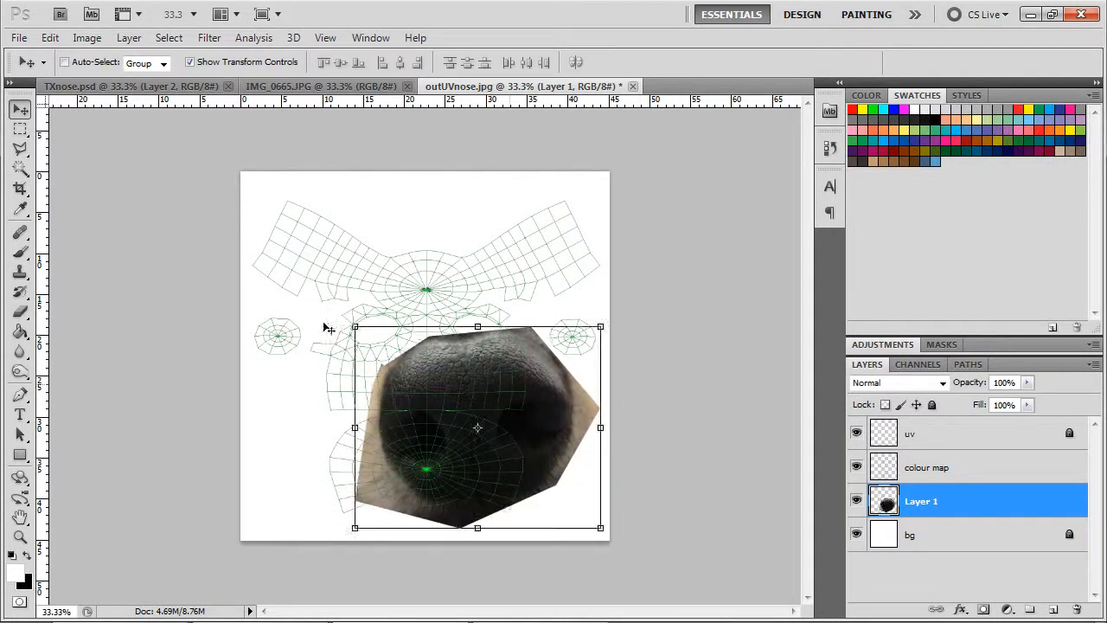
left_click_drag(354, 327, 432, 367, "shift")
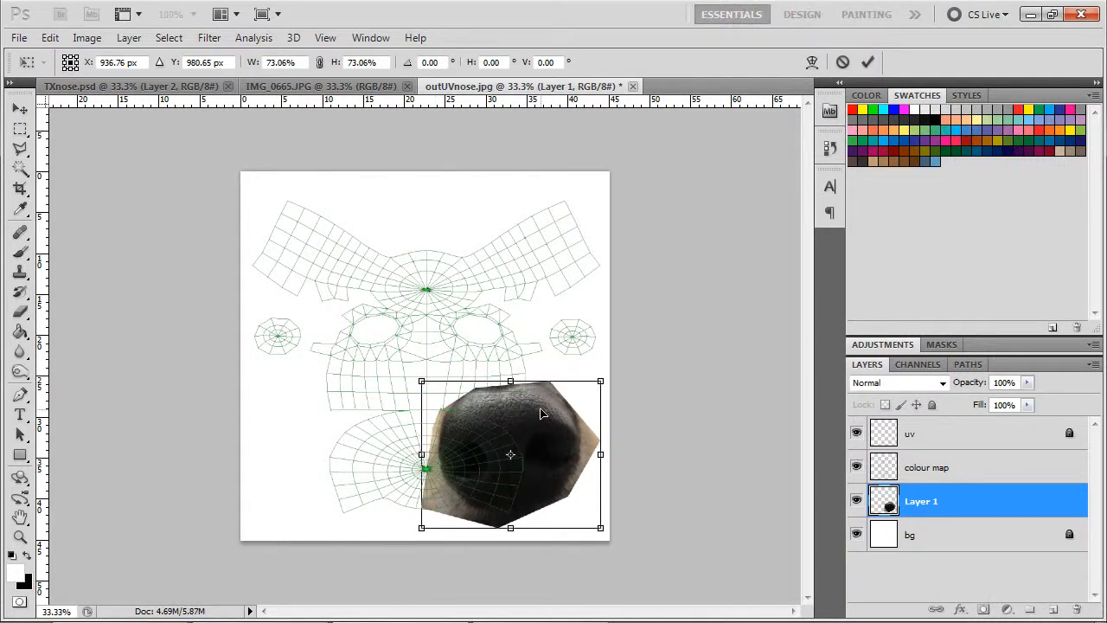
key("Return")
left_click_drag(540, 414, 566, 423)
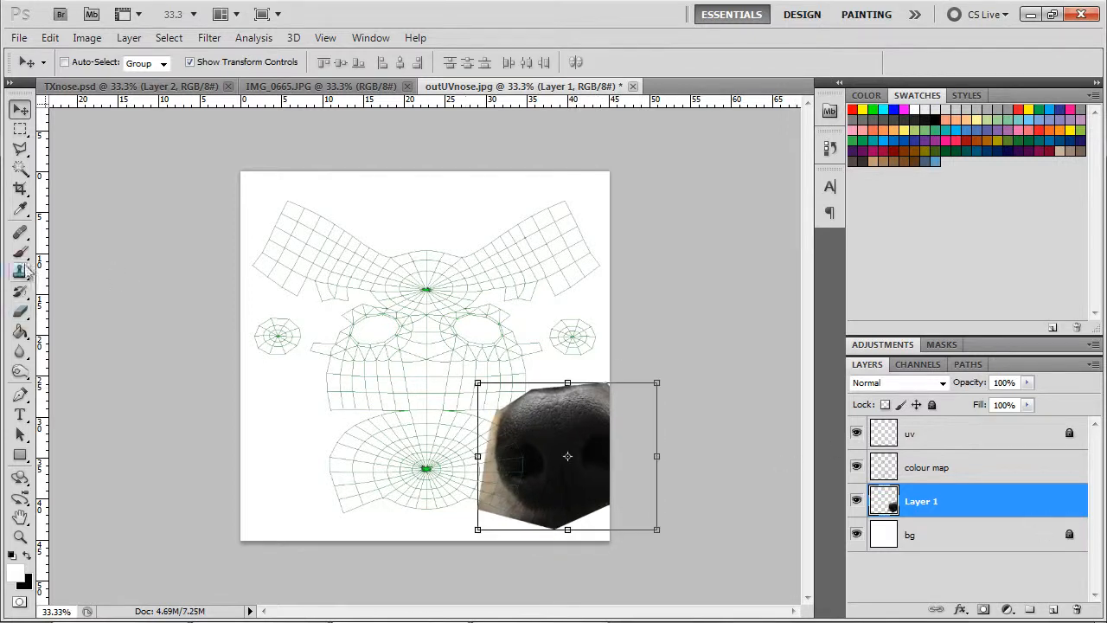
Choose the Clone Stamp Tool for copying the dog-nose skin onto the UV layout
left_click(21, 234)
left_click(21, 252)
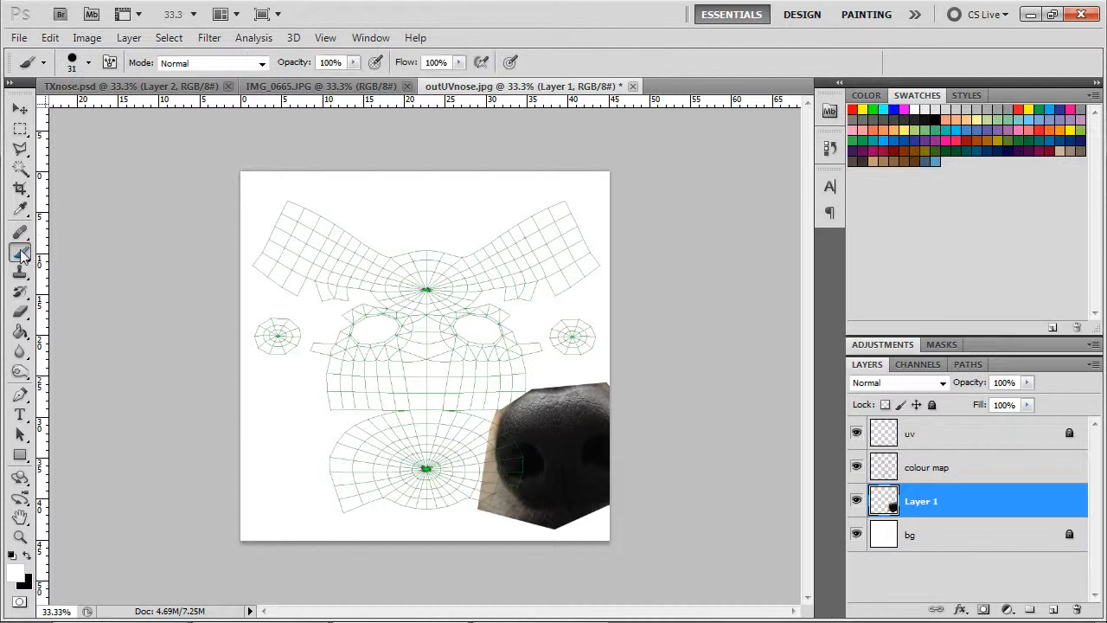
left_click(21, 271)
left_click(21, 272)
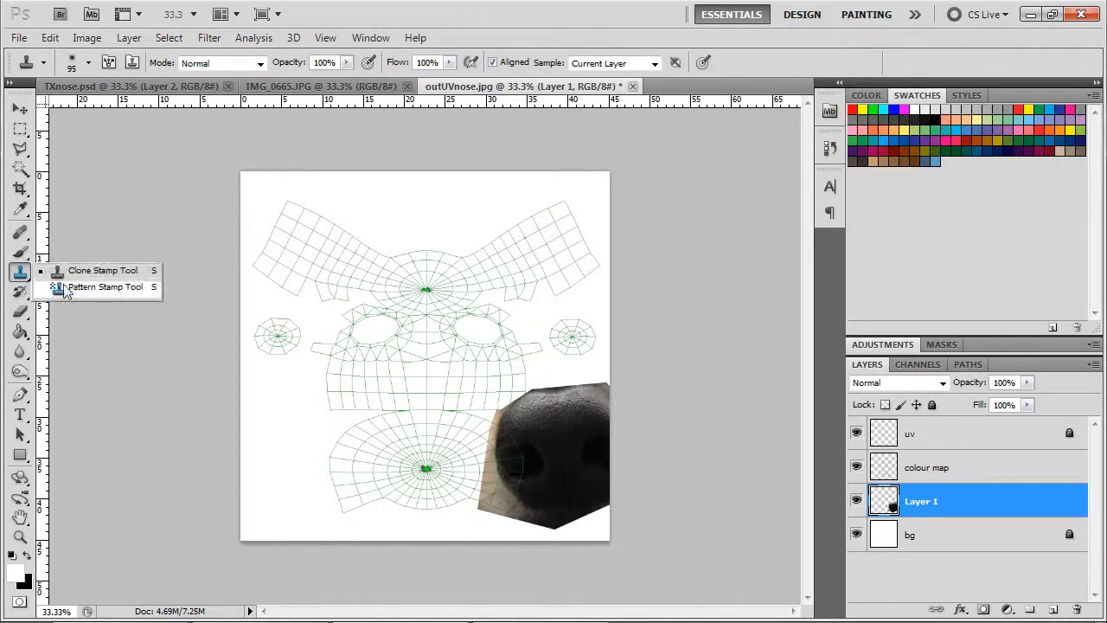
left_click(91, 275)
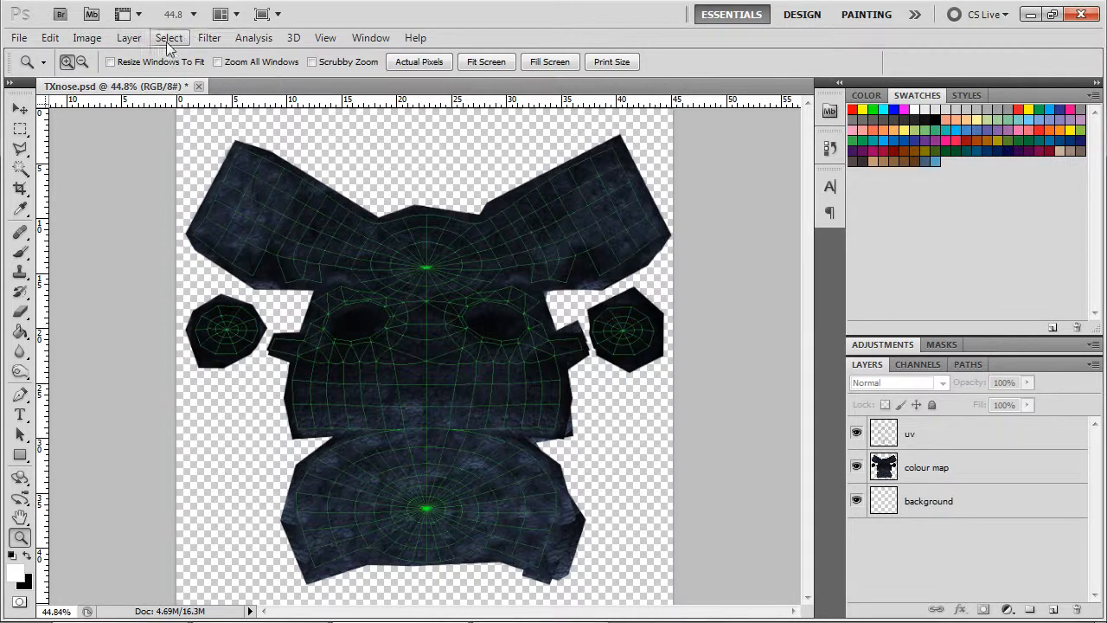
left_click(90, 43)
left_click(89, 44)
left_click(1007, 468)
left_click(88, 38)
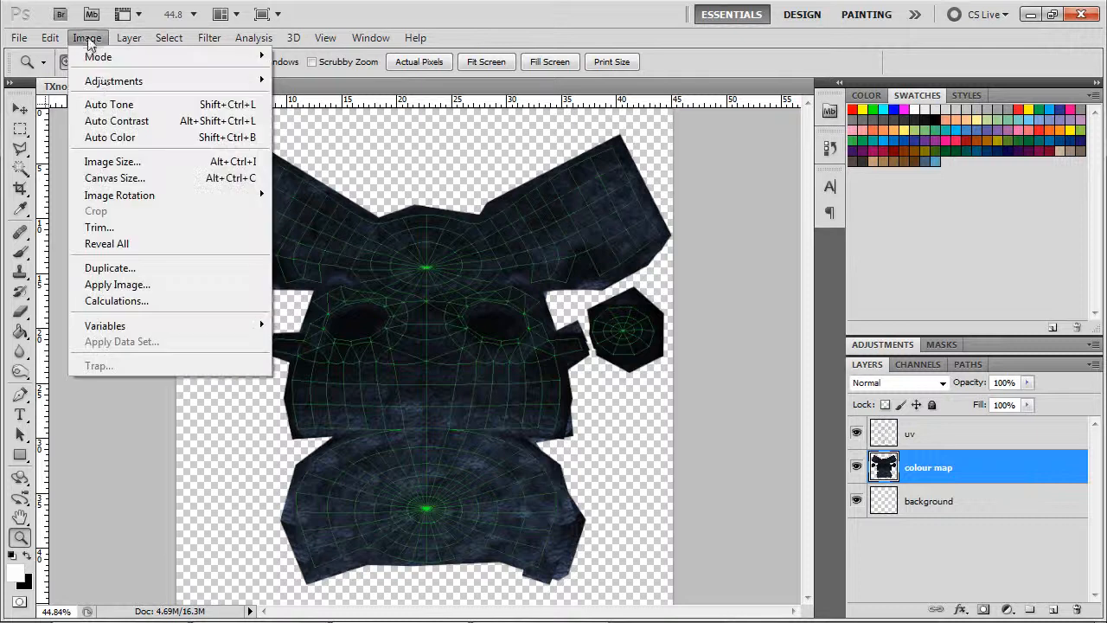
mouse_move(102, 80)
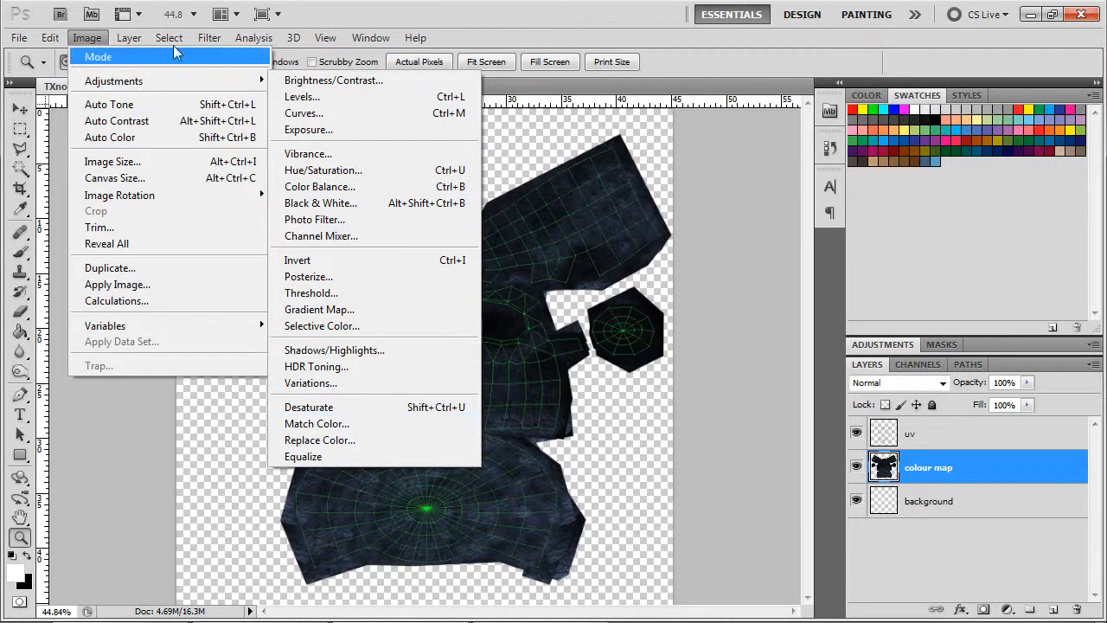
left_click(126, 43)
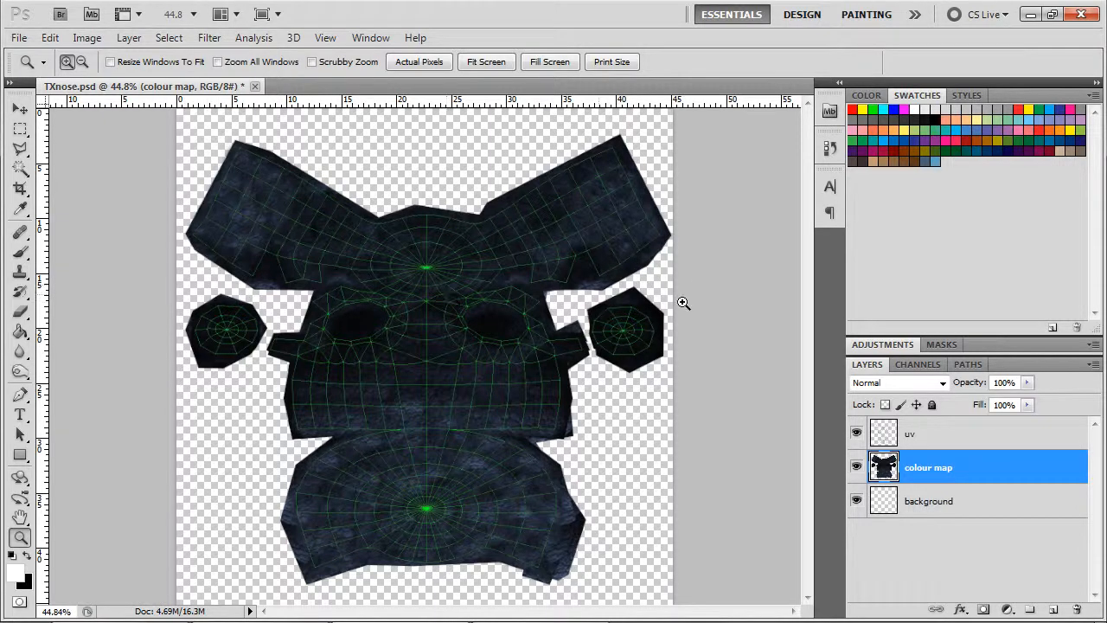
Hide the uv layer in TXnose.psd so only the painted texture is shown
left_click(856, 433)
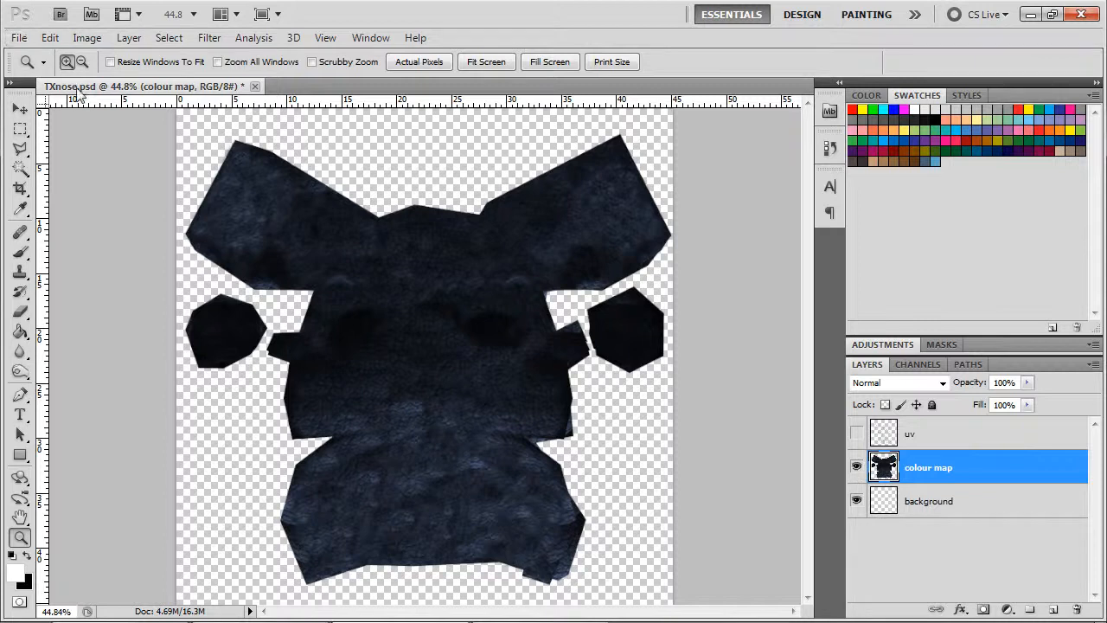
left_click(856, 433)
left_click(856, 434)
Fill the background layer with white using the Paint Bucket and hide that layer
left_click(1003, 505)
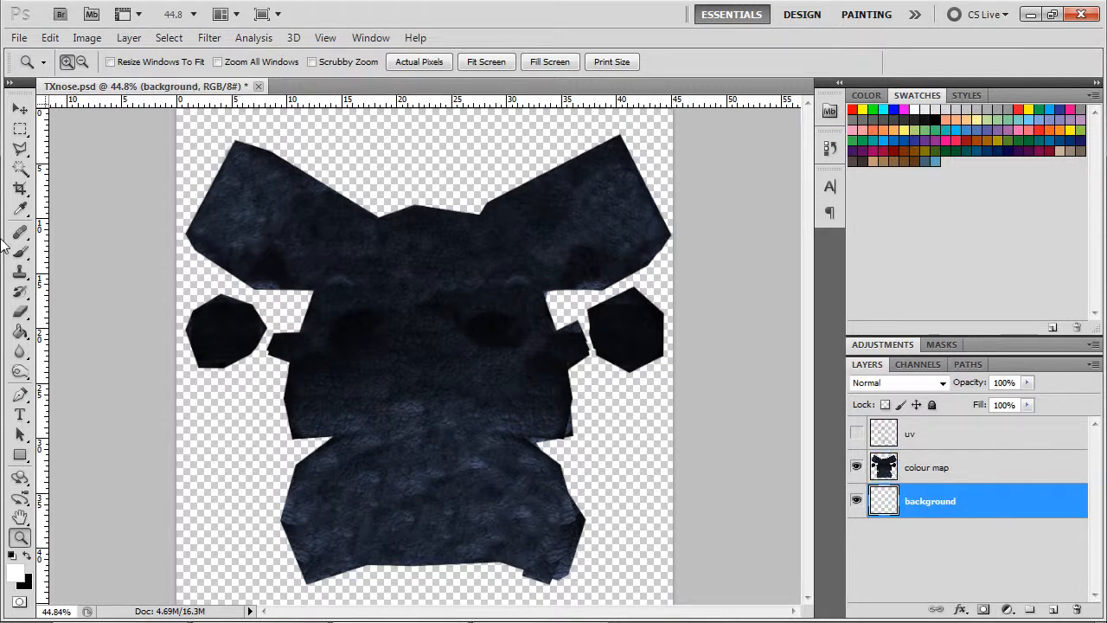
left_click(19, 331)
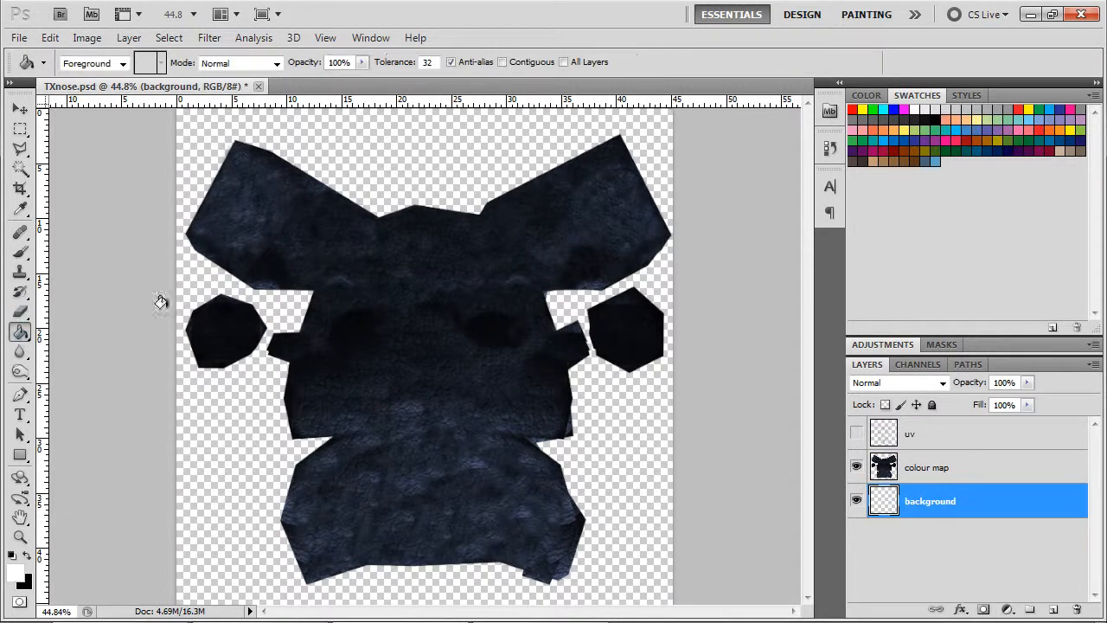
left_click(329, 145)
left_click(856, 500)
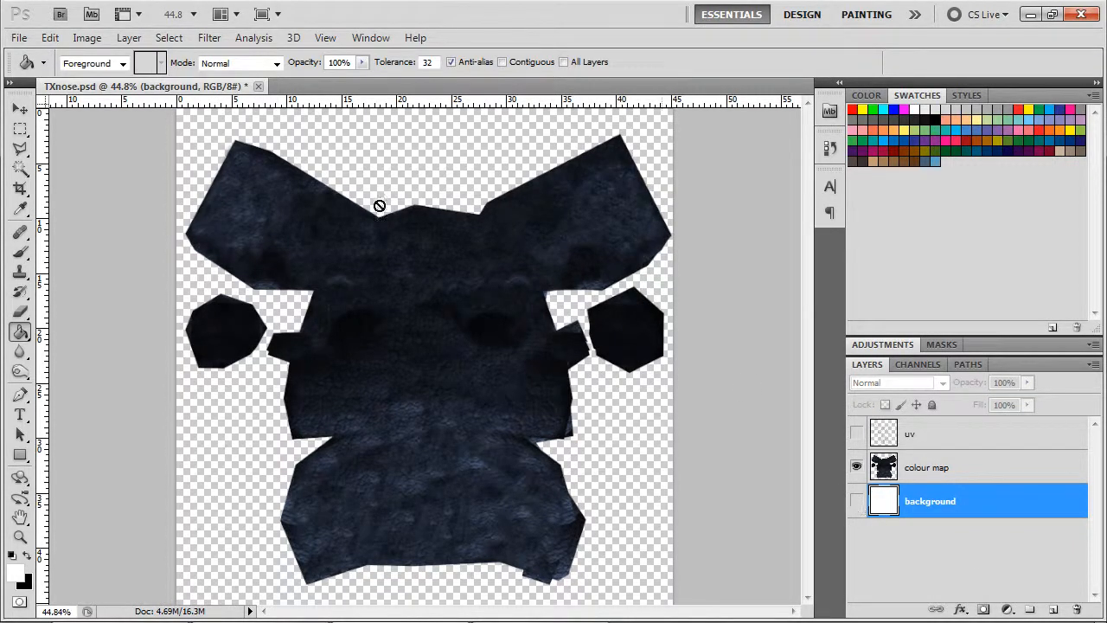
left_click(18, 37)
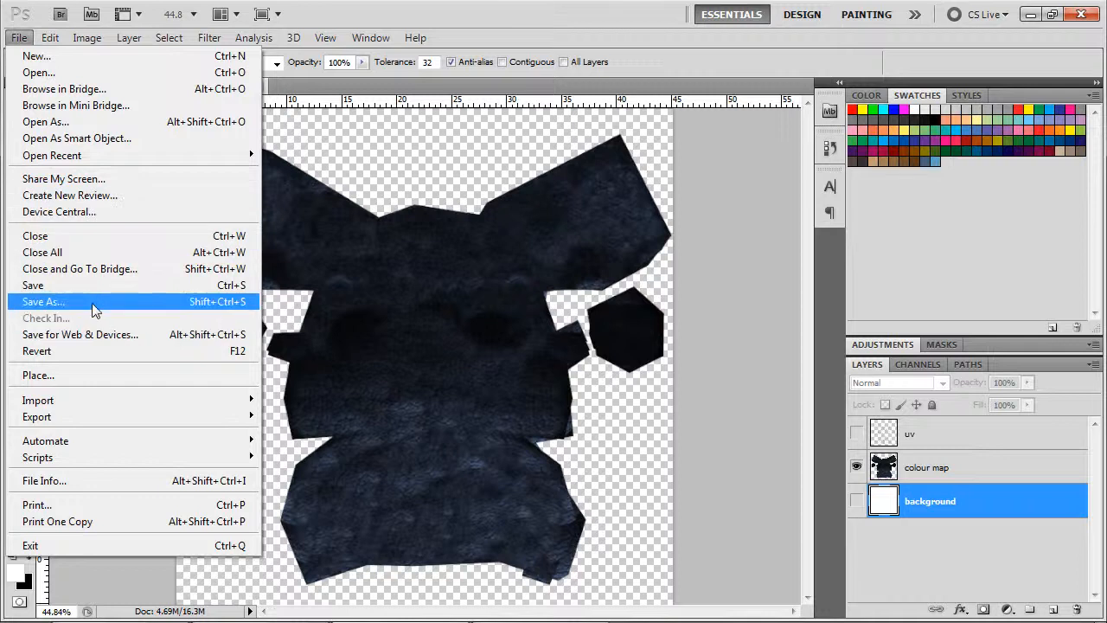
left_click(52, 301)
left_click(593, 378)
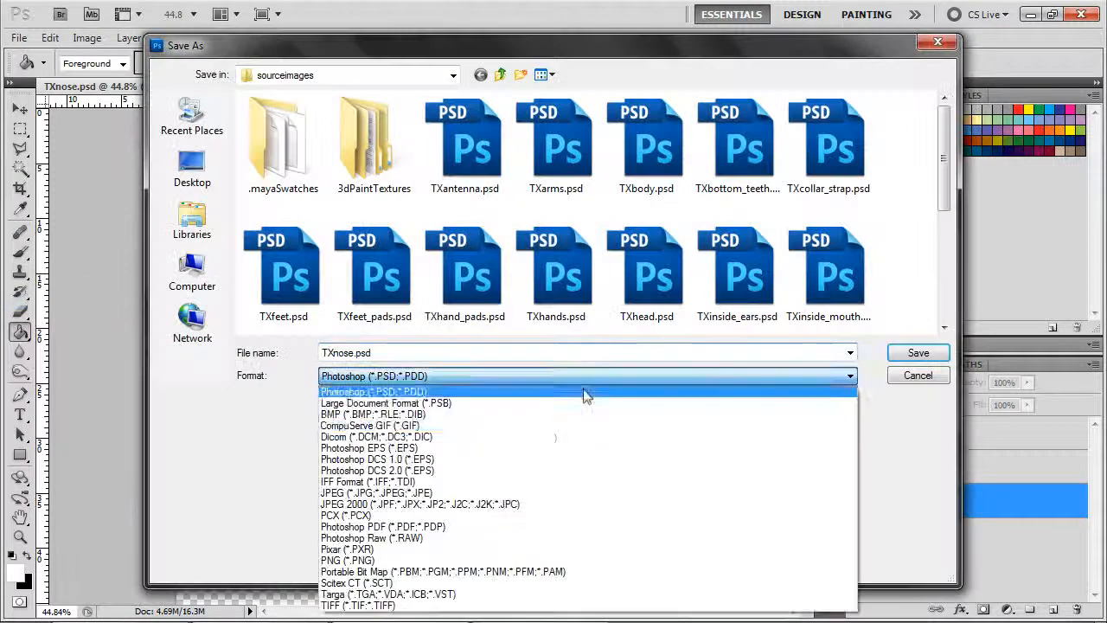
left_click(441, 494)
left_click_drag(950, 141, 951, 205)
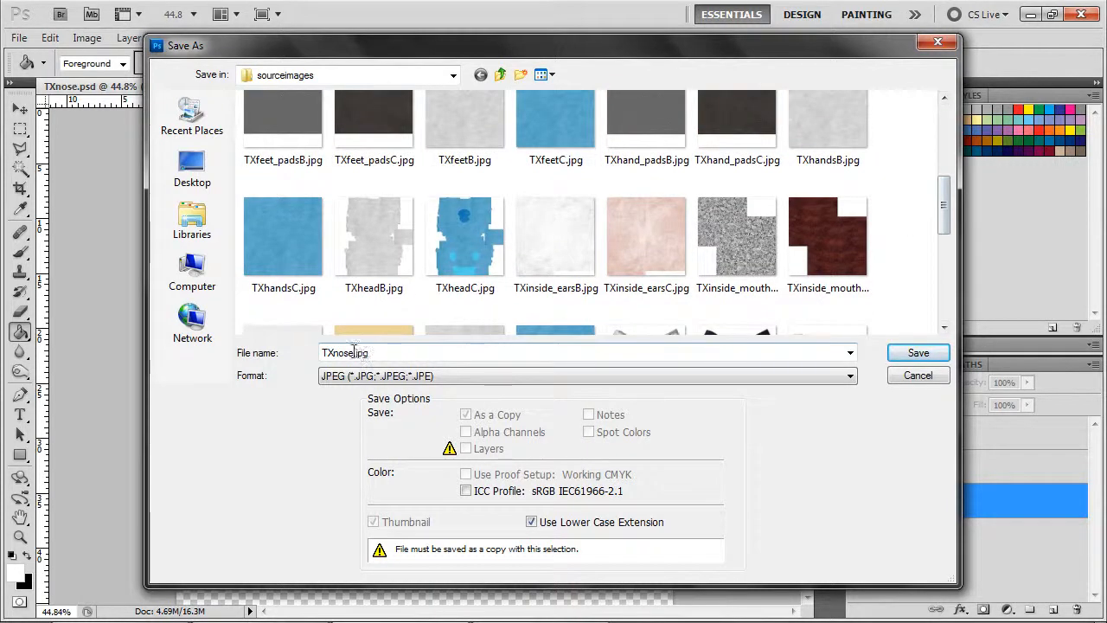
left_click(351, 353)
left_click(356, 353)
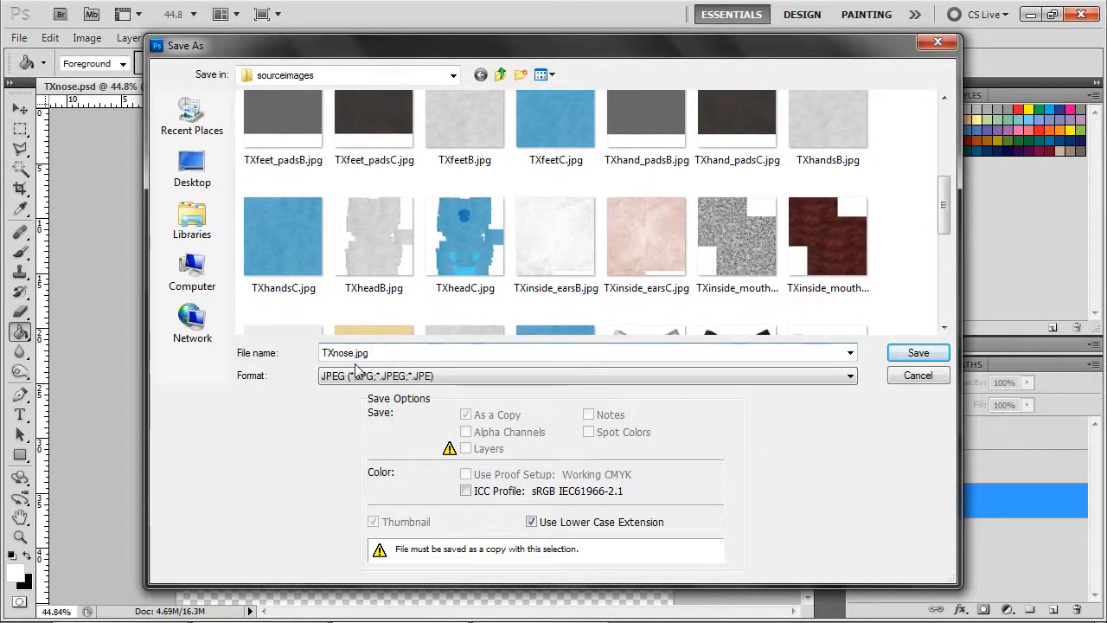
type("C")
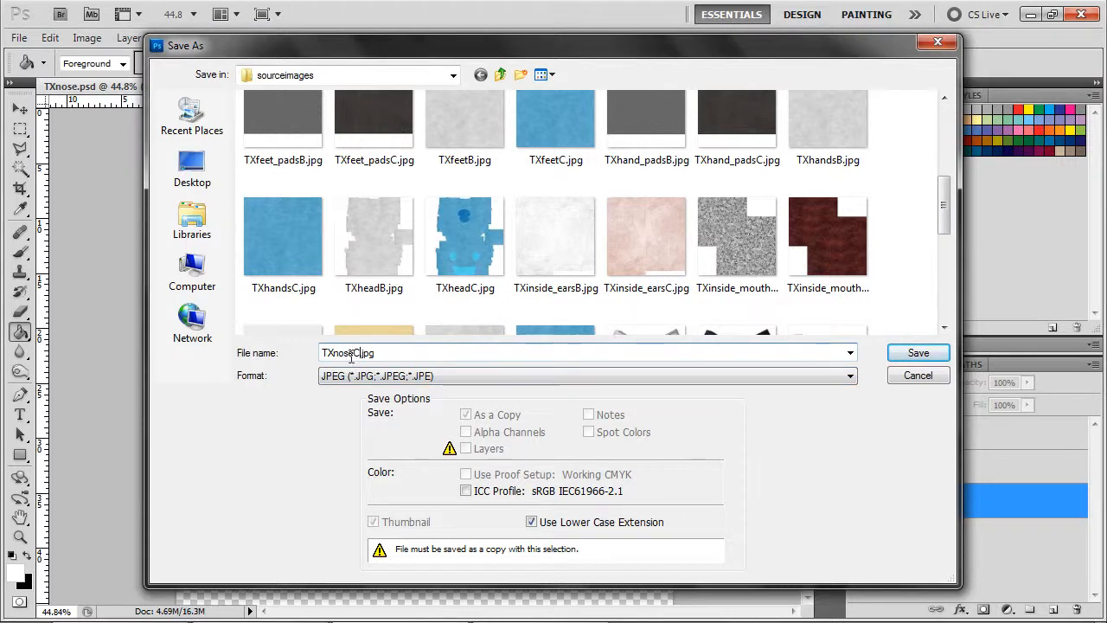
left_click(920, 380)
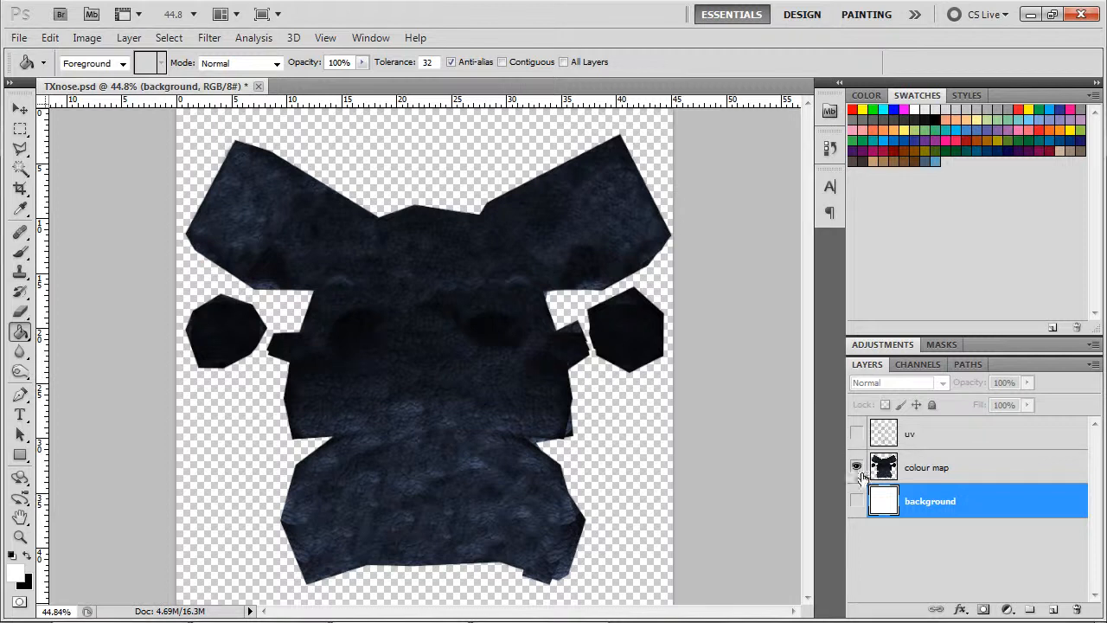
Duplicate the colour map layer within TXnose.psd
left_click(1012, 477)
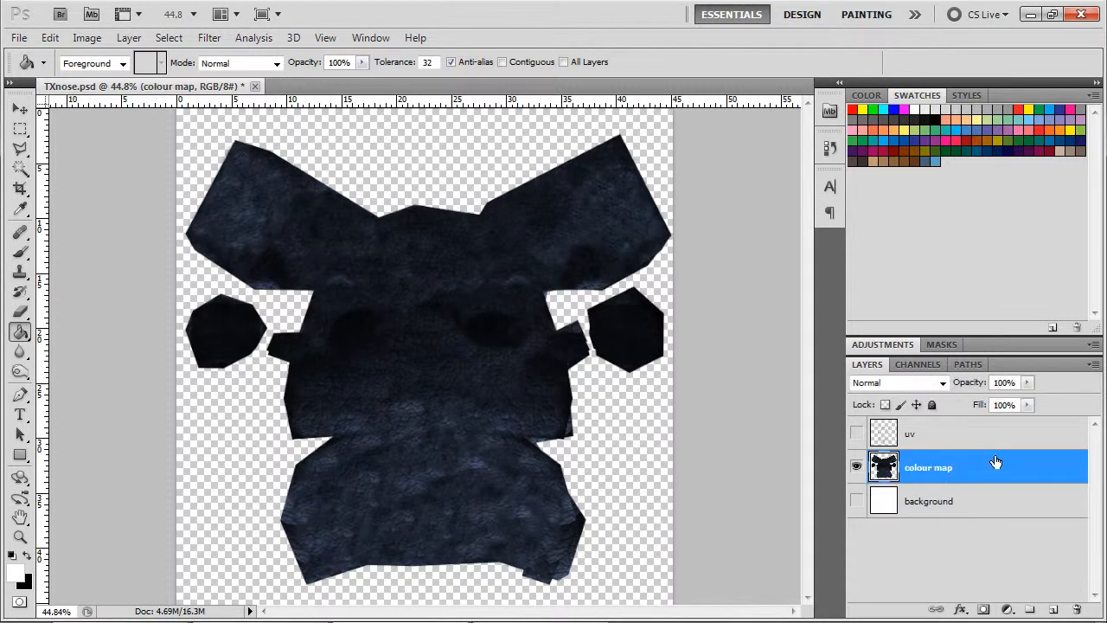
right_click(1002, 479)
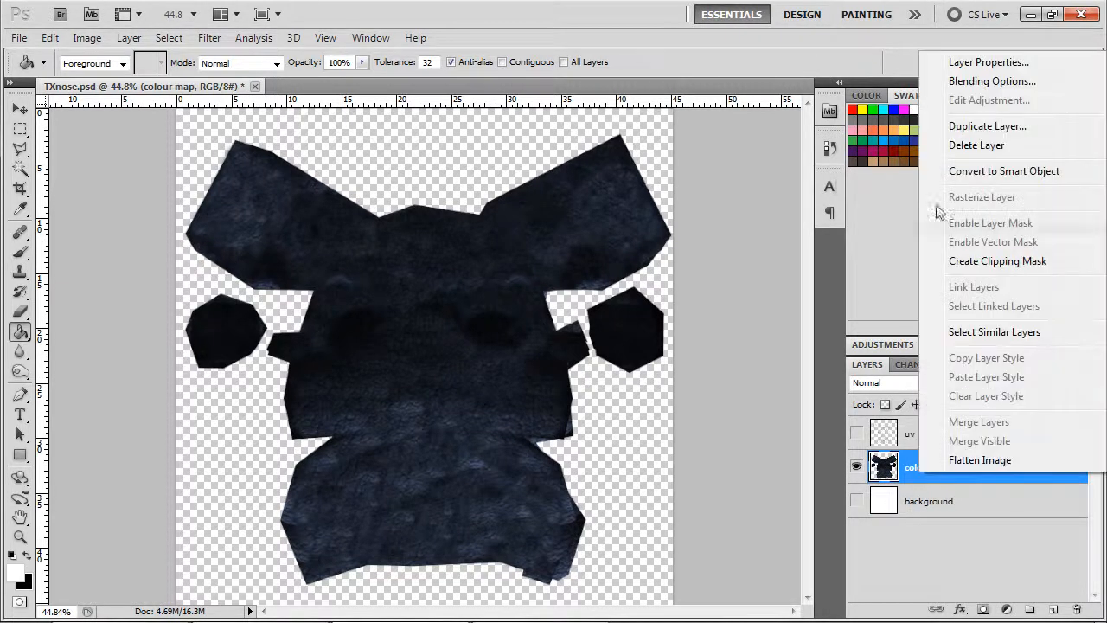
left_click(988, 128)
left_click(981, 286)
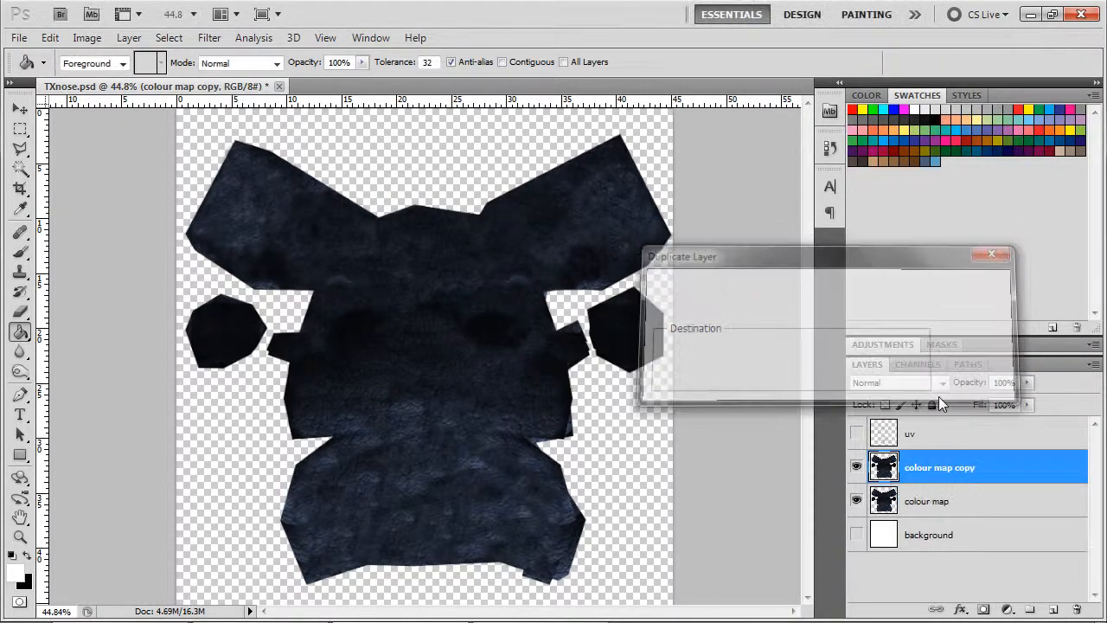
Hide the original colour map layer and rename its copy as bump map
double_click(966, 468)
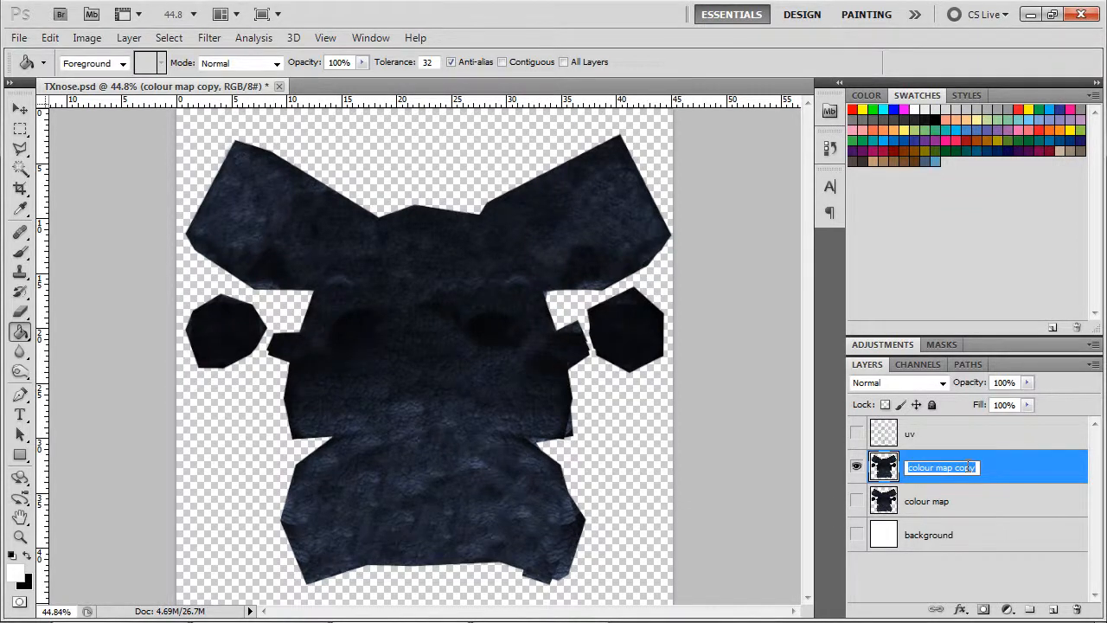
type("bump map")
left_click(995, 581)
left_click(983, 470)
Convert the bump map layer to greyscale tones with a Black & White adjustment using the Default preset
left_click(88, 37)
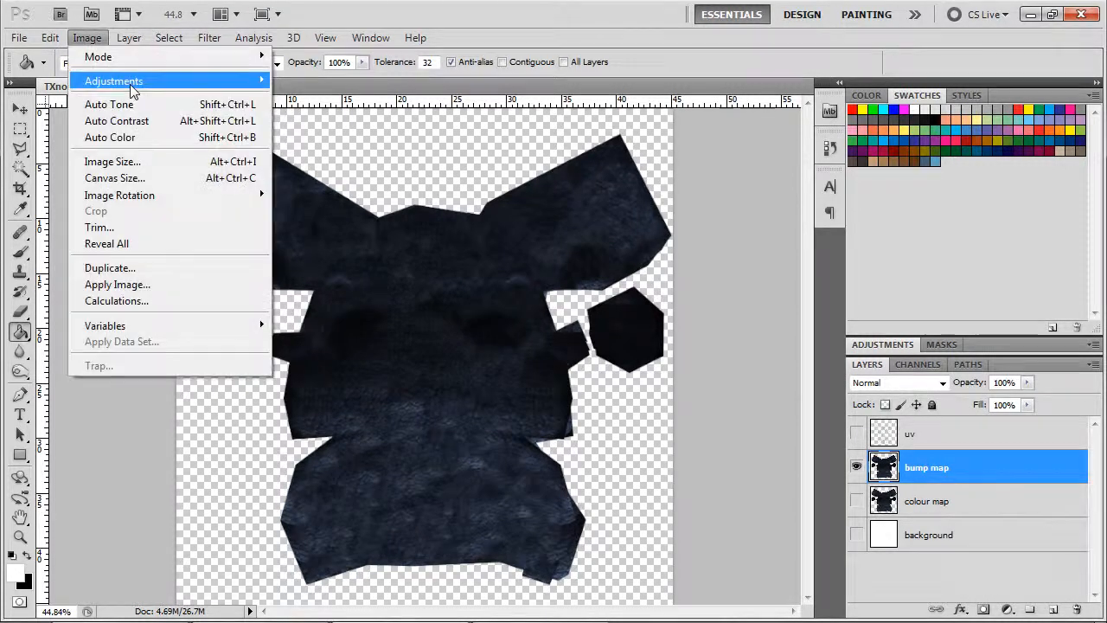
mouse_move(104, 80)
left_click(343, 205)
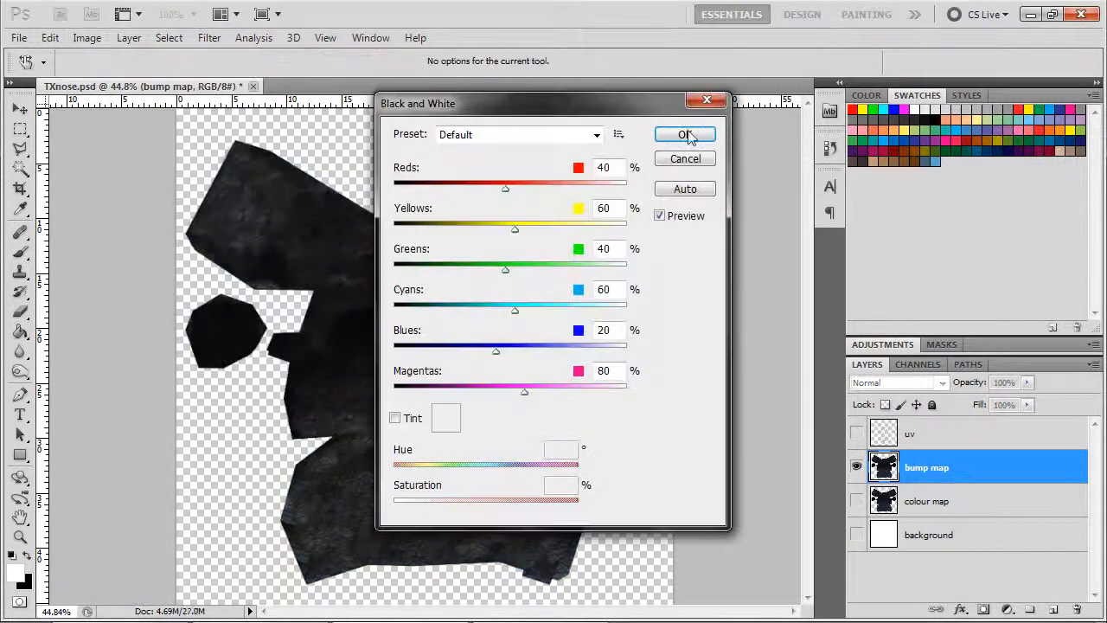
left_click(687, 134)
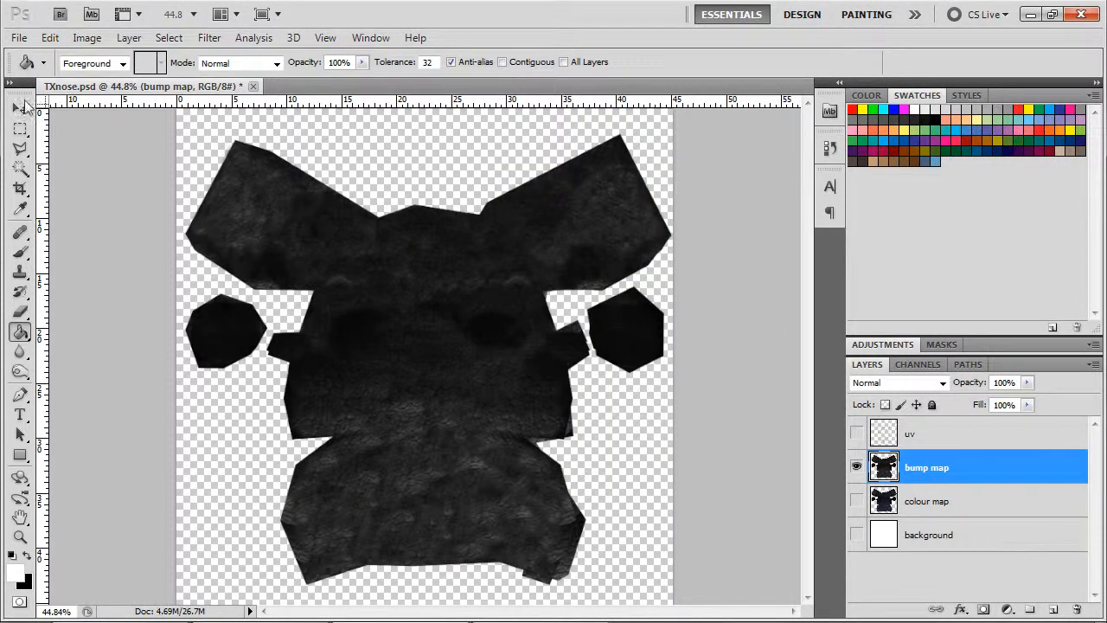
Lighten the bump map layer with a Brightness/Contrast adjustment, setting brightness to 141 and contrast to -37
left_click(87, 38)
mouse_move(166, 78)
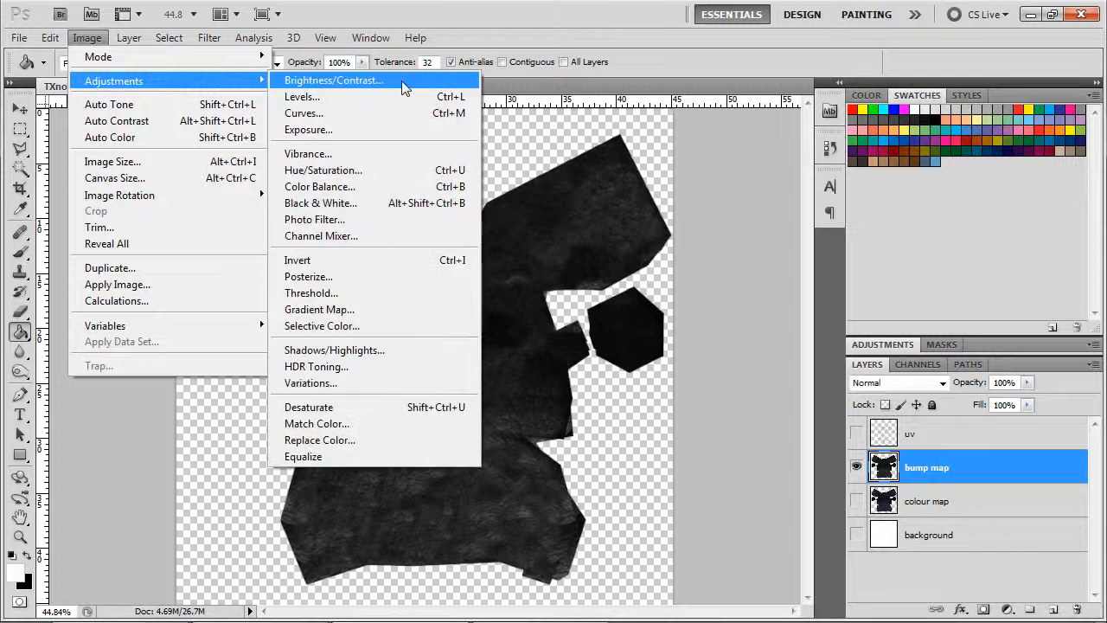
left_click(402, 81)
left_click_drag(513, 301, 600, 315)
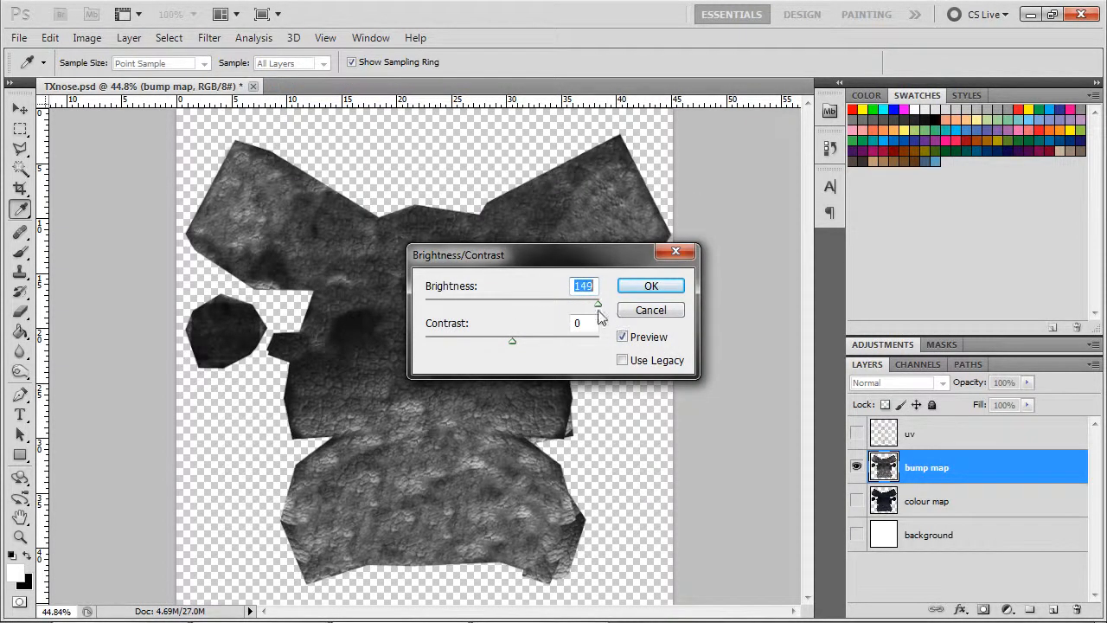
left_click_drag(537, 259, 856, 227)
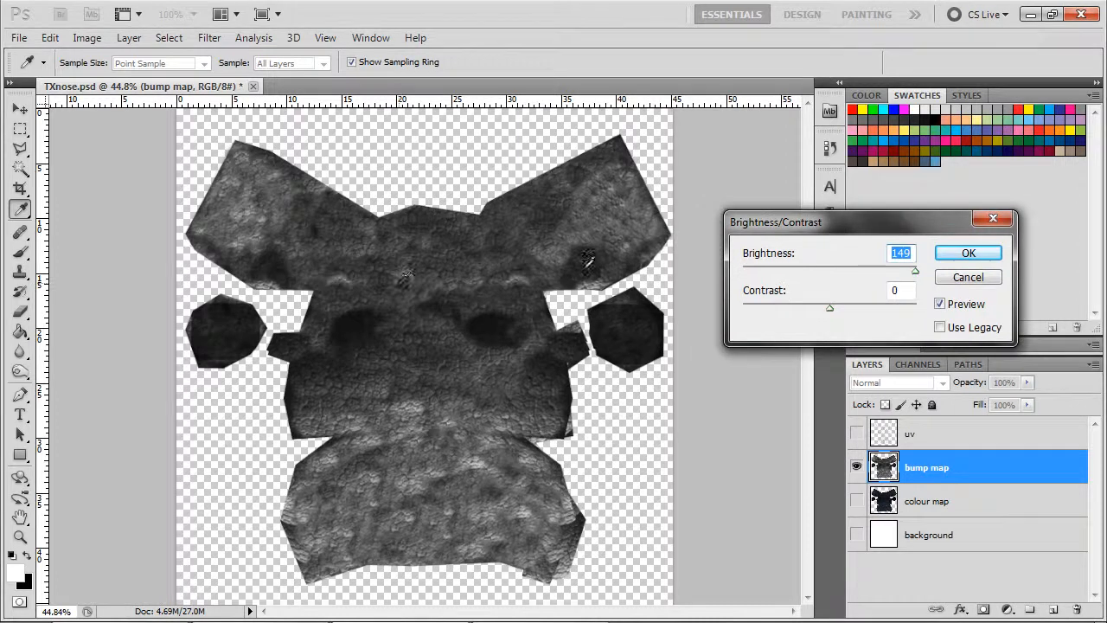
left_click_drag(829, 309, 809, 311)
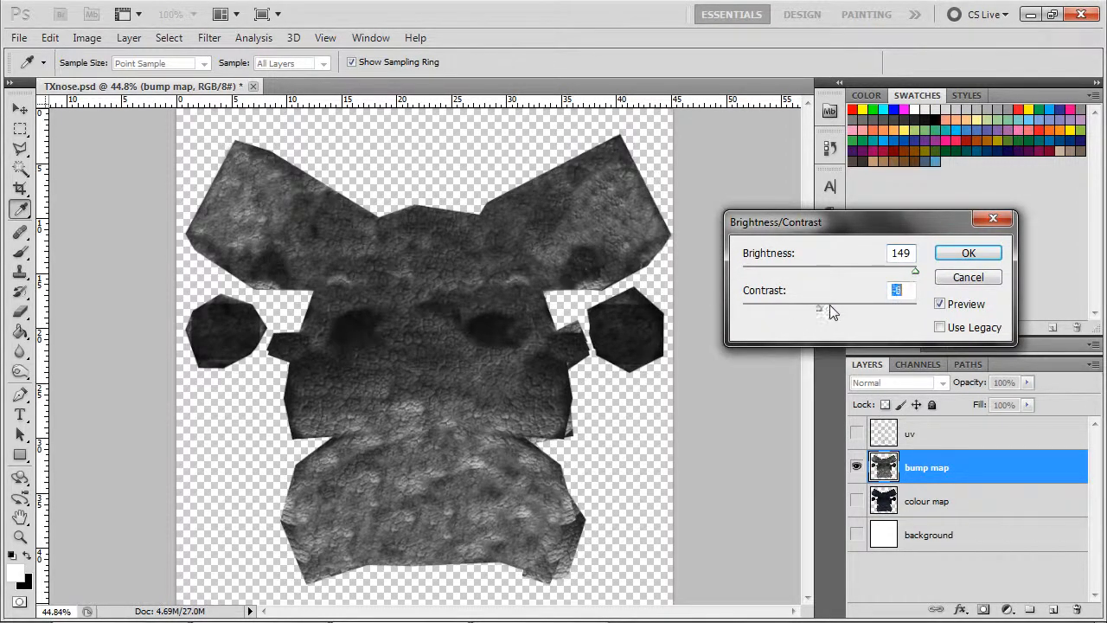
left_click_drag(811, 305, 768, 298)
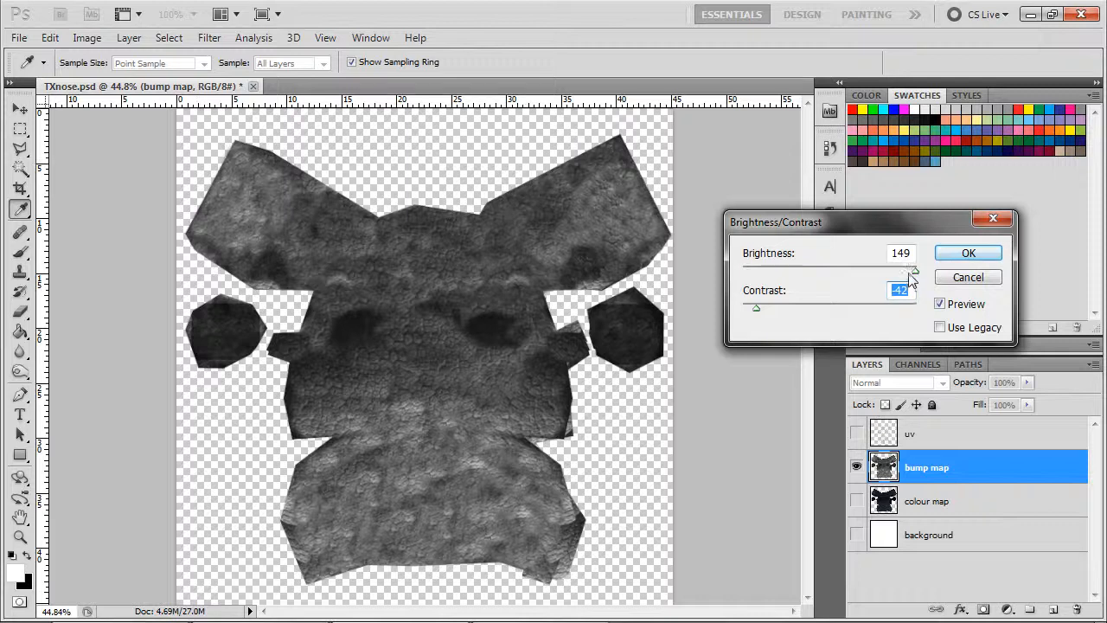
mouse_move(915, 274)
left_mouse_down()
mouse_move(900, 280)
mouse_move(913, 284)
left_mouse_up()
left_click_drag(758, 307, 766, 306)
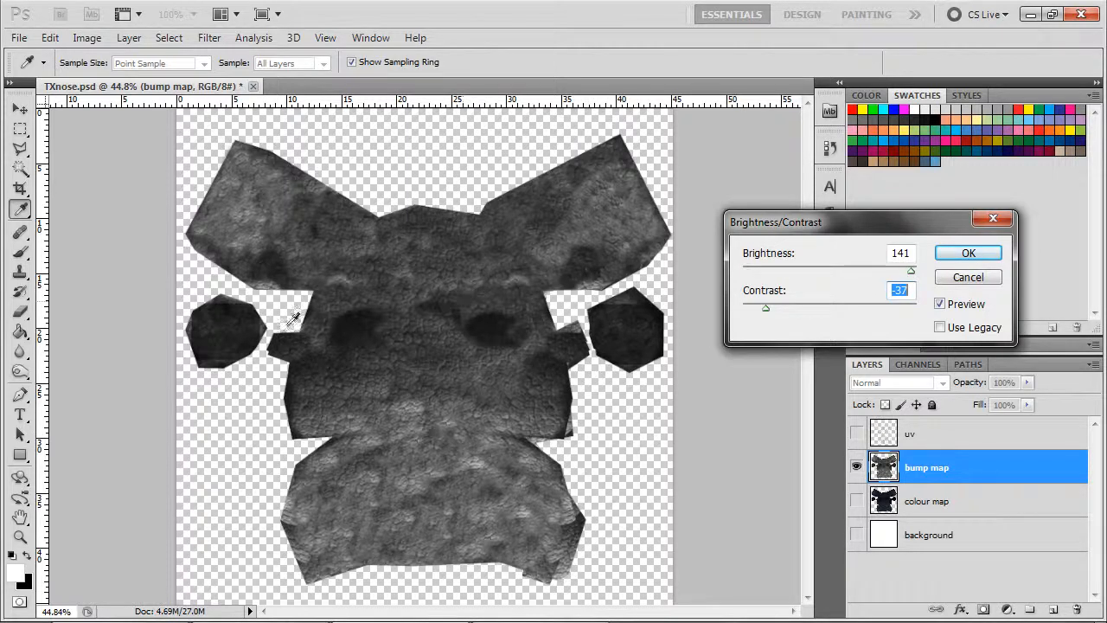
left_click(991, 253)
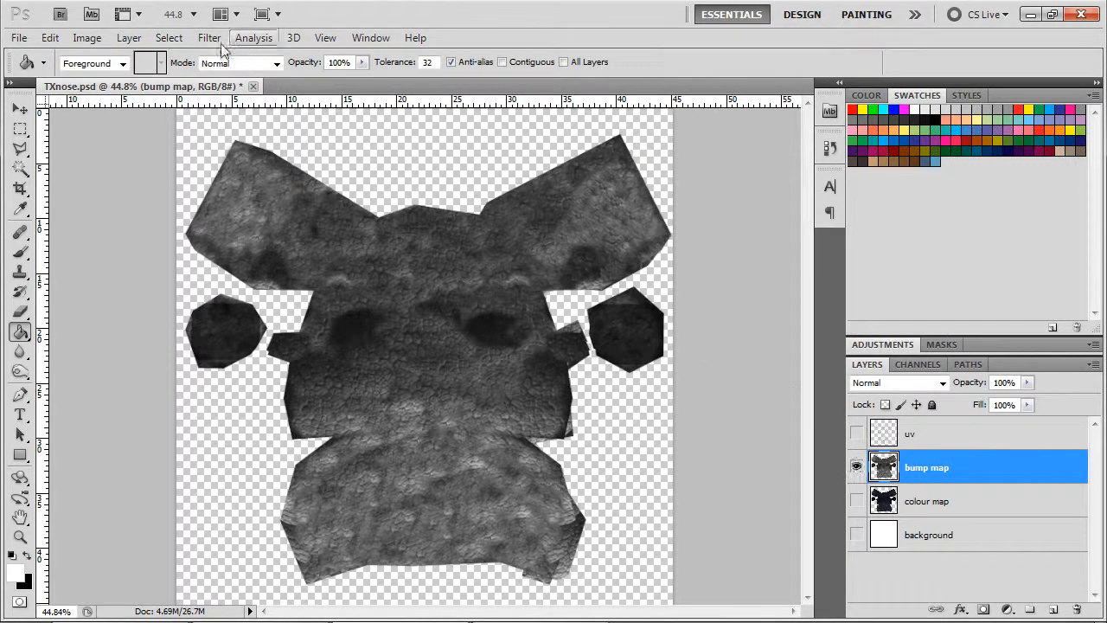
left_click(18, 38)
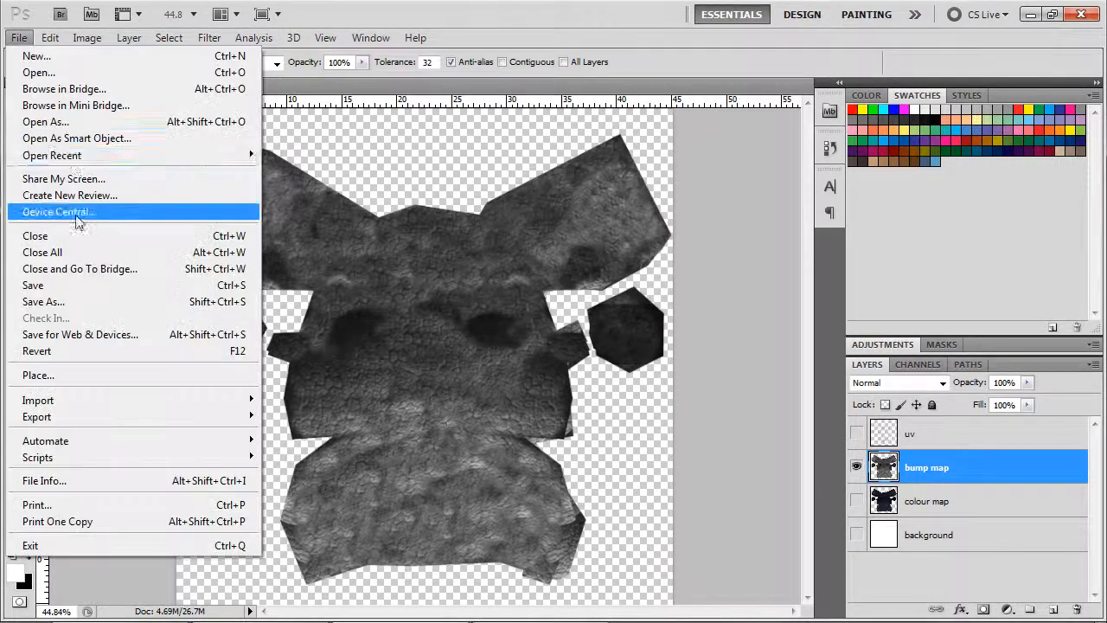
left_click(95, 302)
left_click(352, 355)
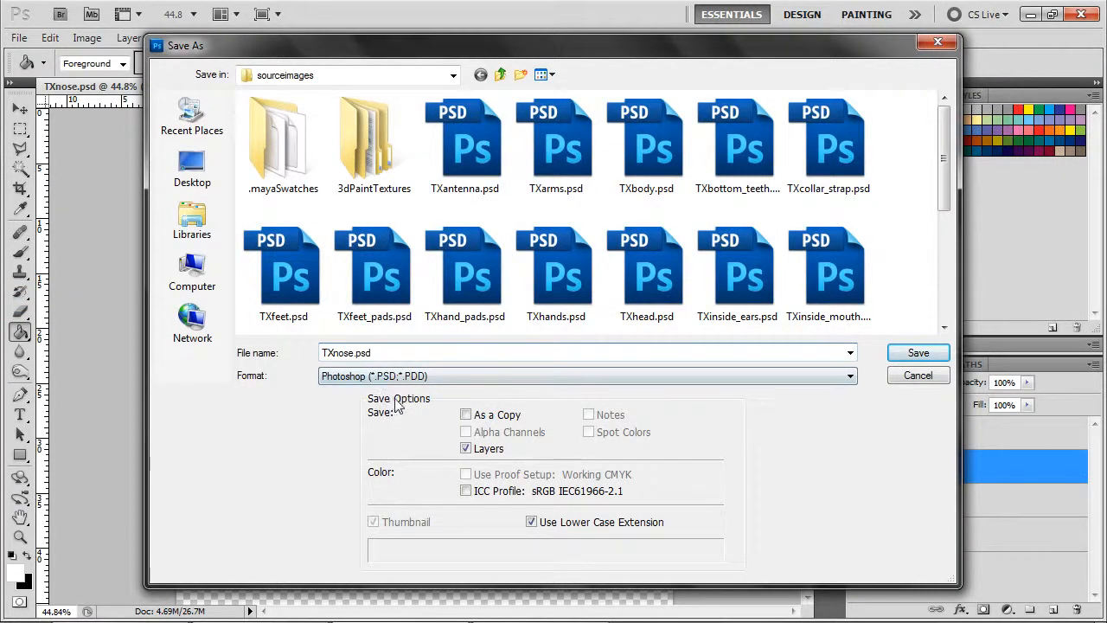
type("B")
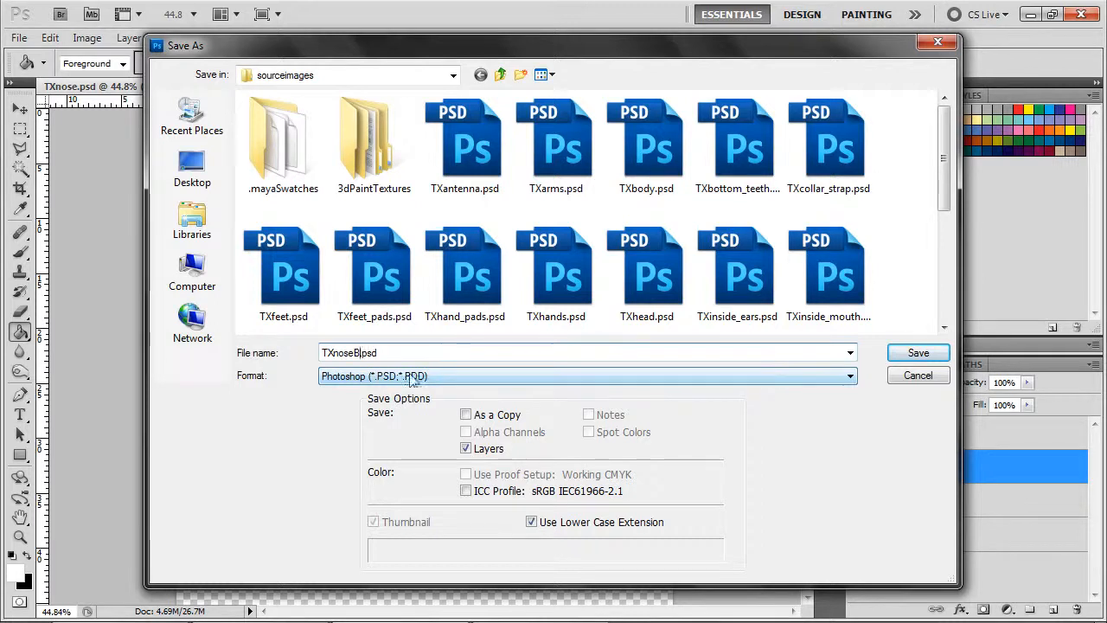
left_click(420, 376)
left_click(380, 492)
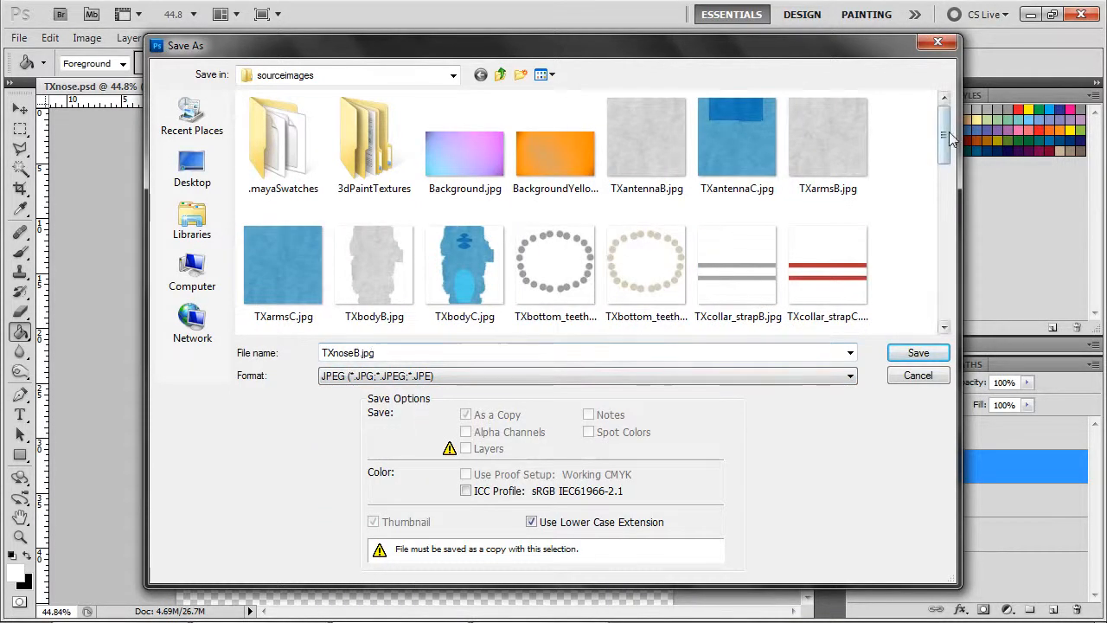
left_click(917, 380)
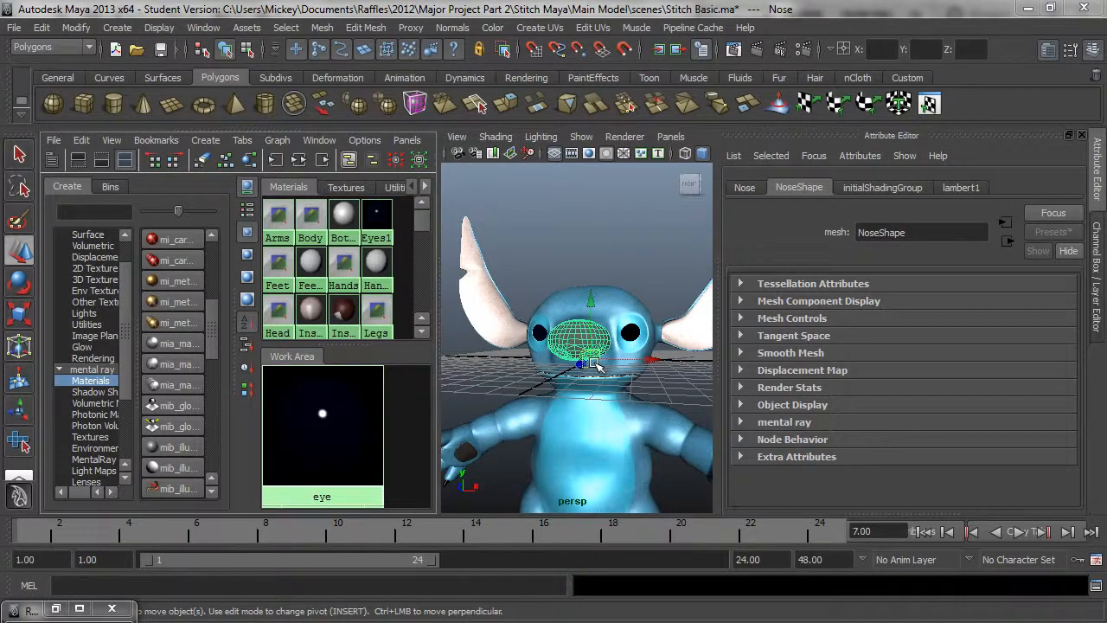
Switch to the Stitch scene in Maya and create a Blinn material named nose
left_click(586, 249)
left_click(574, 341)
key("f")
scroll(597, 343, "down", 5)
right_click_drag(553, 349, 526, 360, "alt")
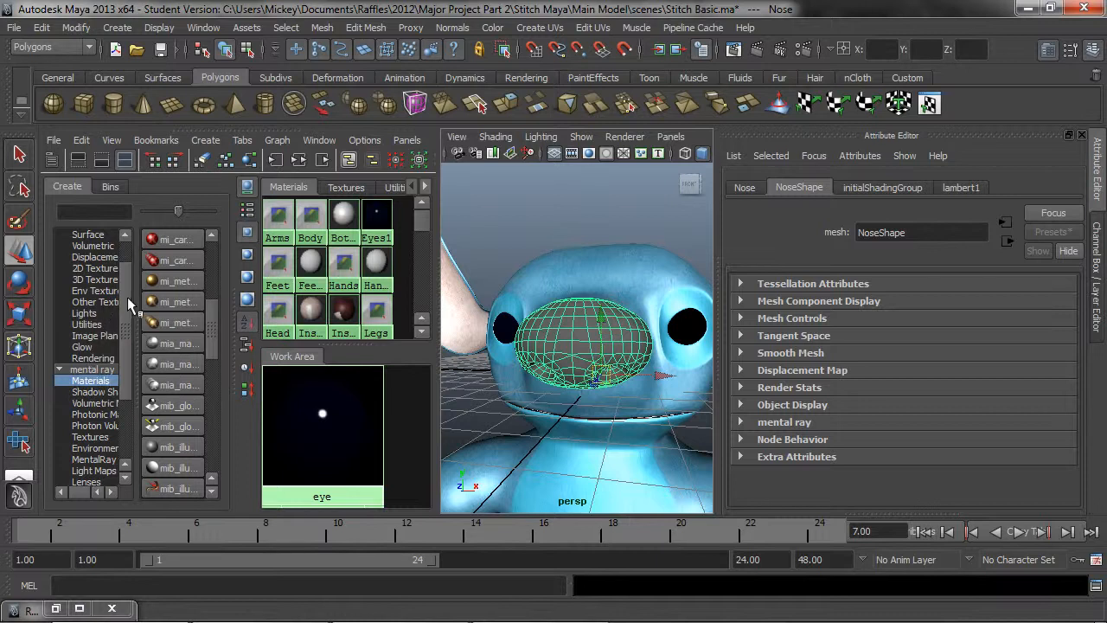
scroll(127, 297, "up", 1)
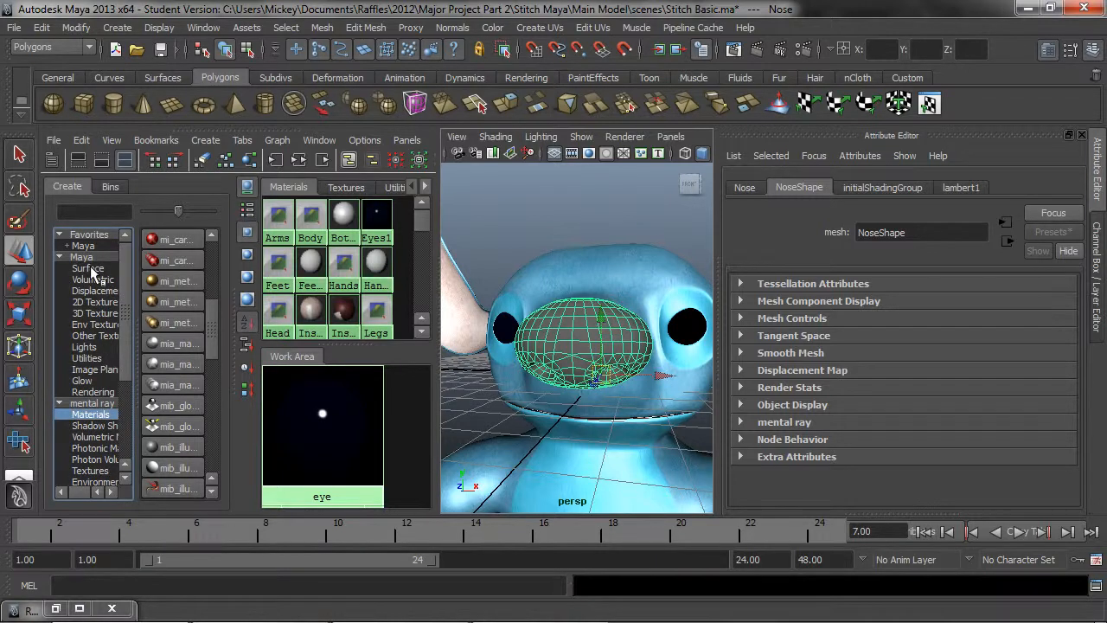
left_click(89, 268)
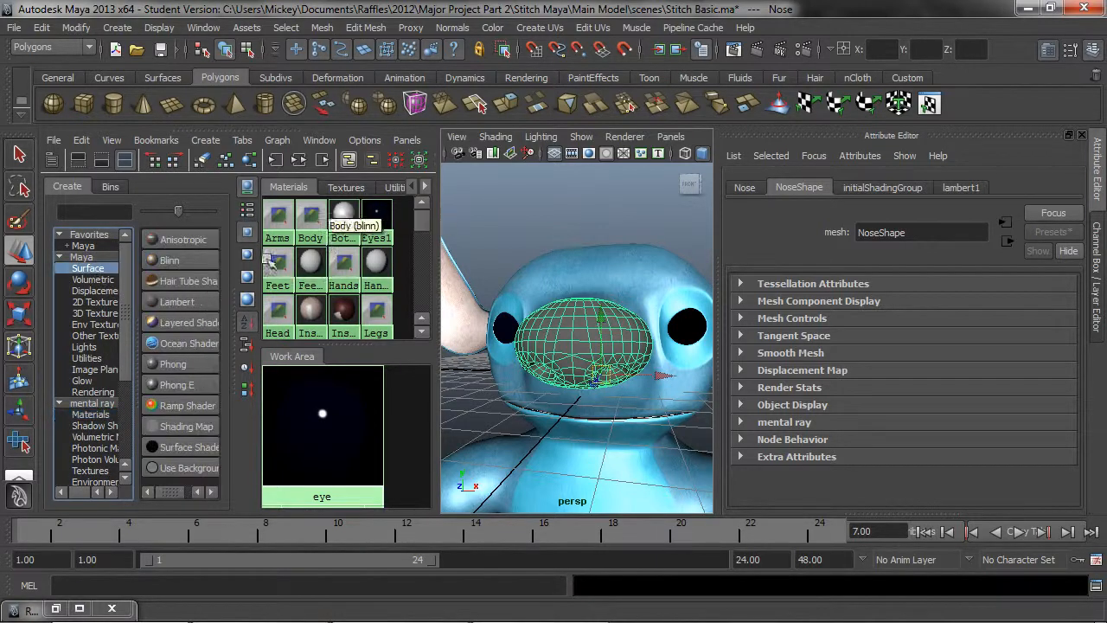
left_click(166, 262)
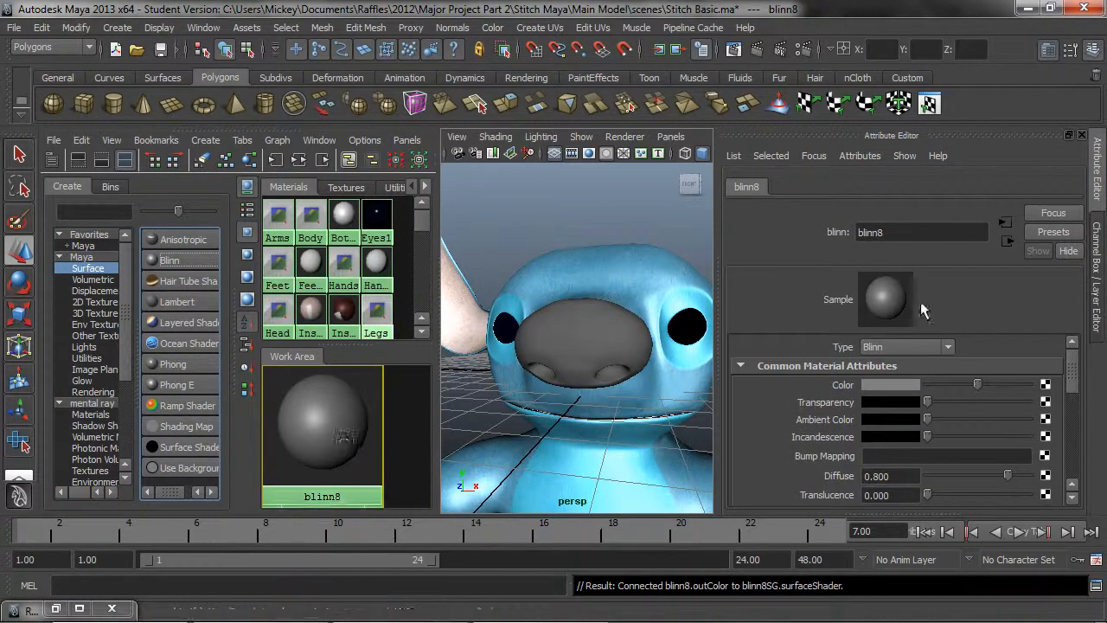
double_click(888, 232)
type("nose")
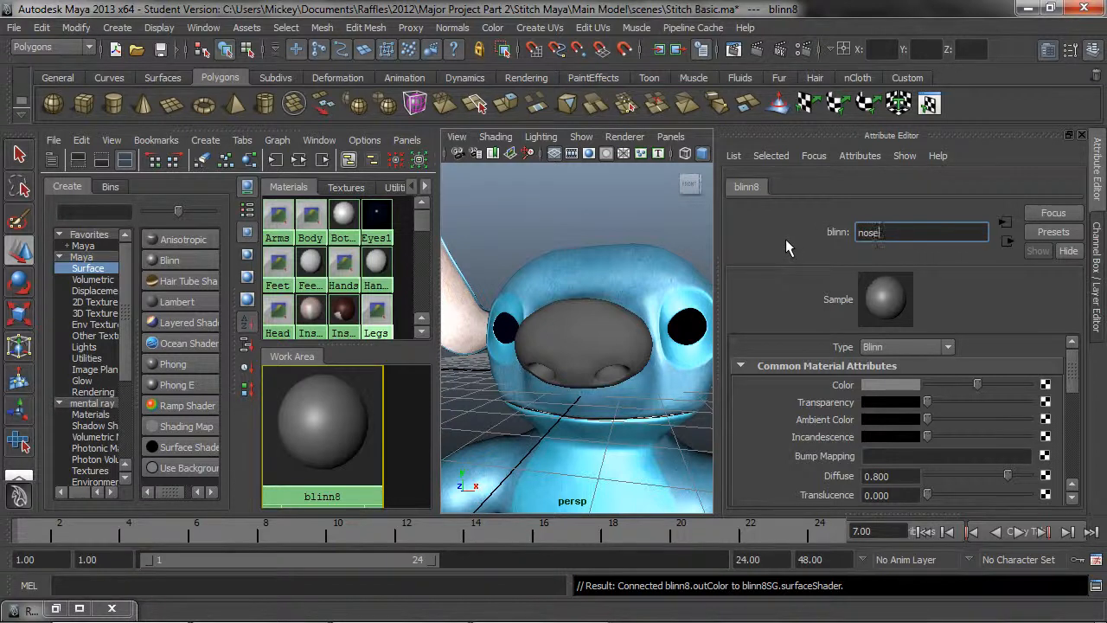
key("Return")
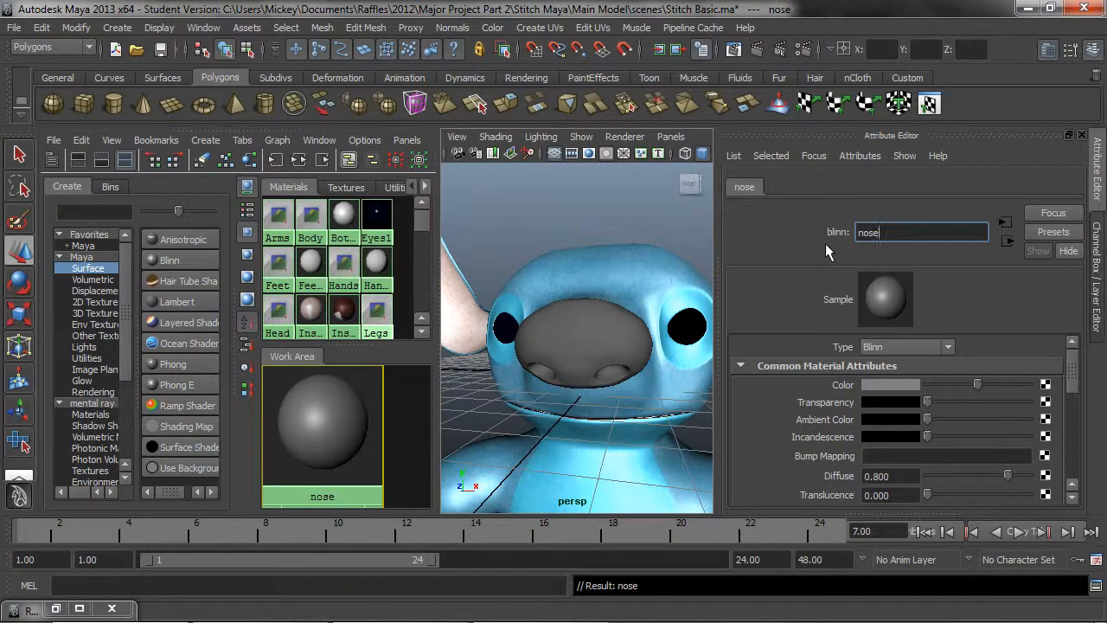
Connect a file texture with TXnoseC.jpg to the nose material's colour and assign the material to the nose mesh
left_click(1044, 387)
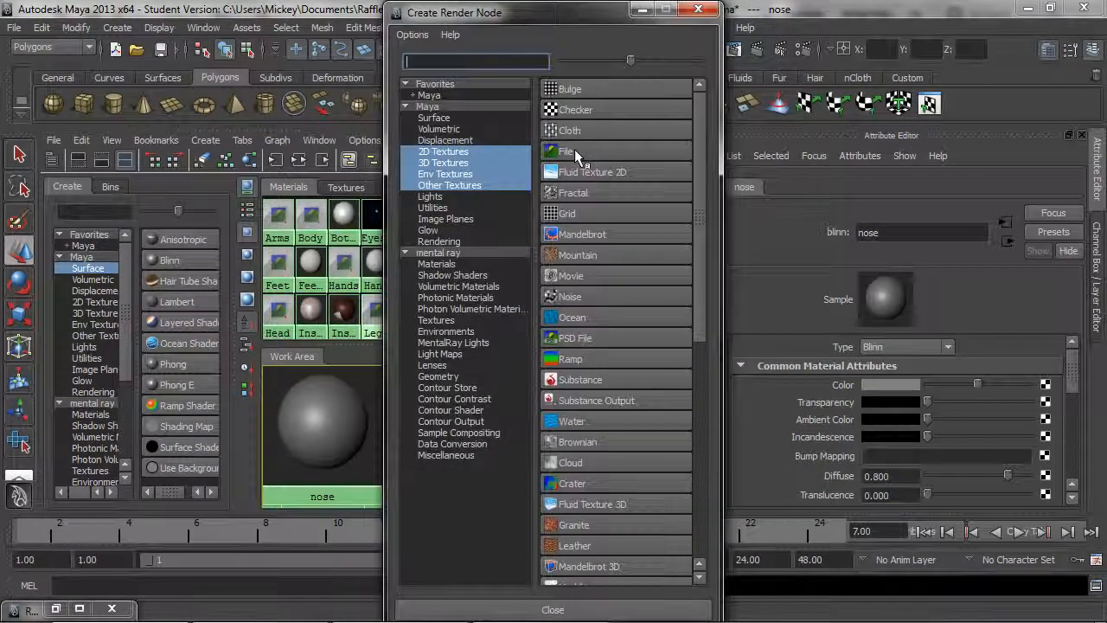
left_click(575, 149)
left_click(1053, 430)
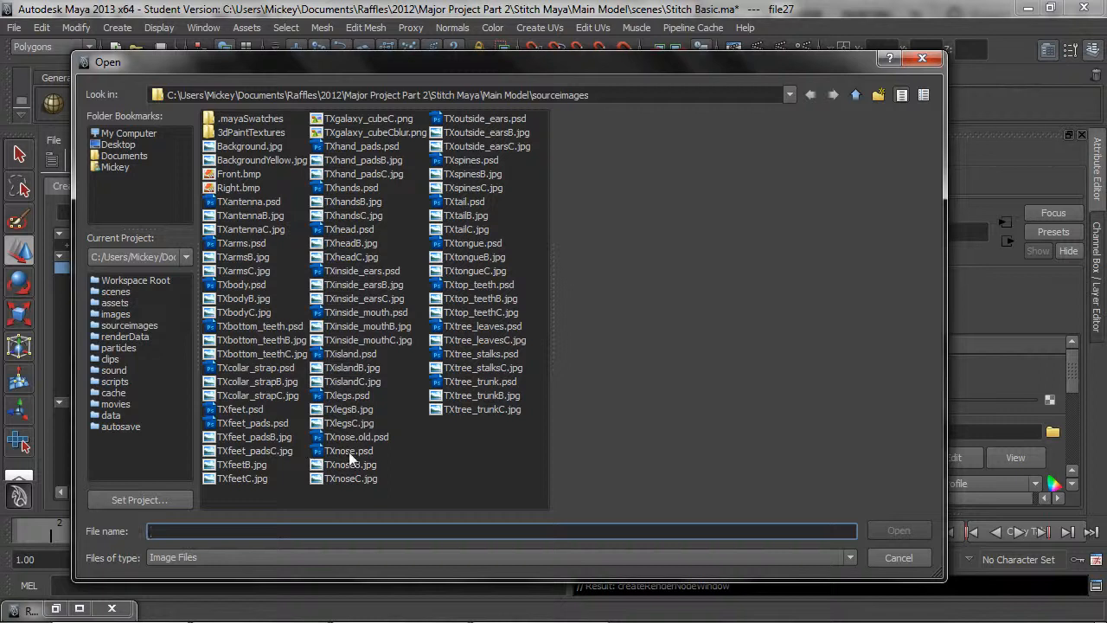
left_click(350, 477)
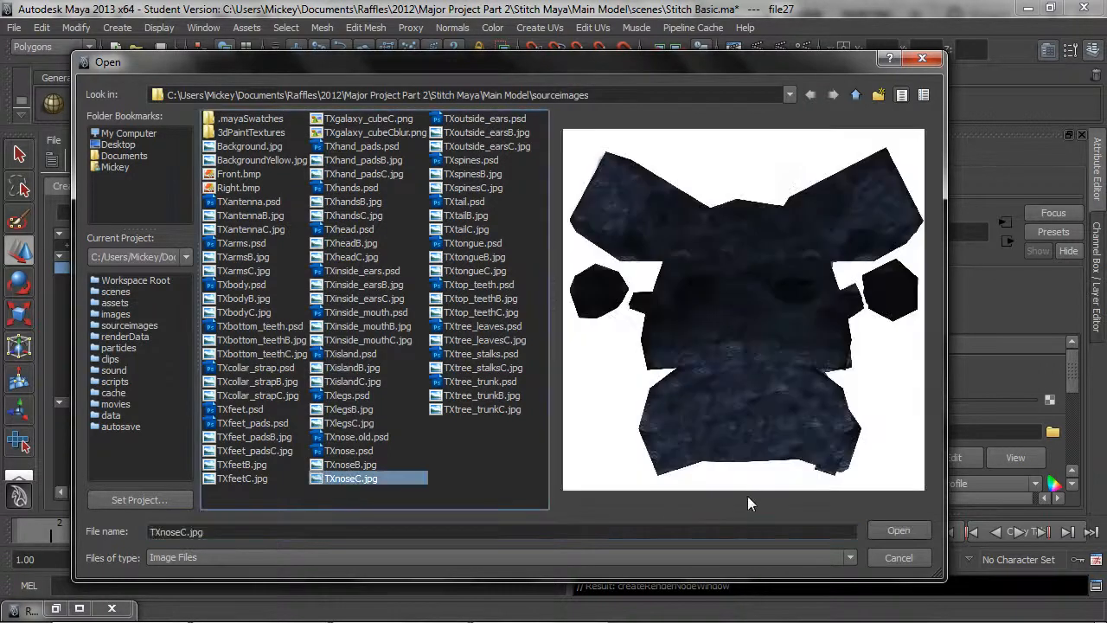
left_click(912, 528)
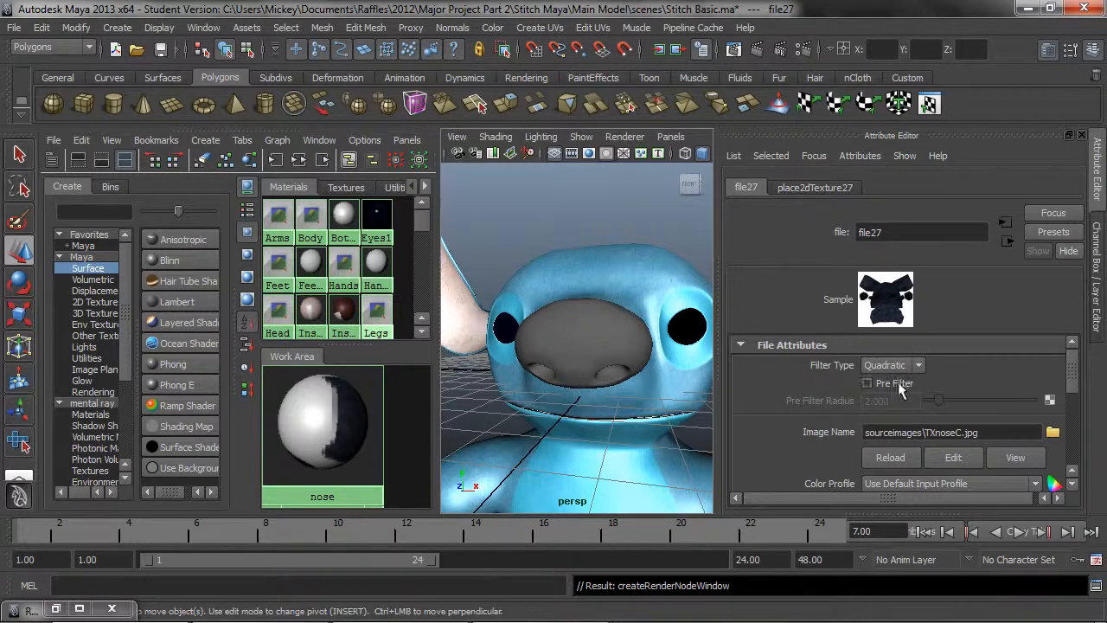
left_click(569, 329)
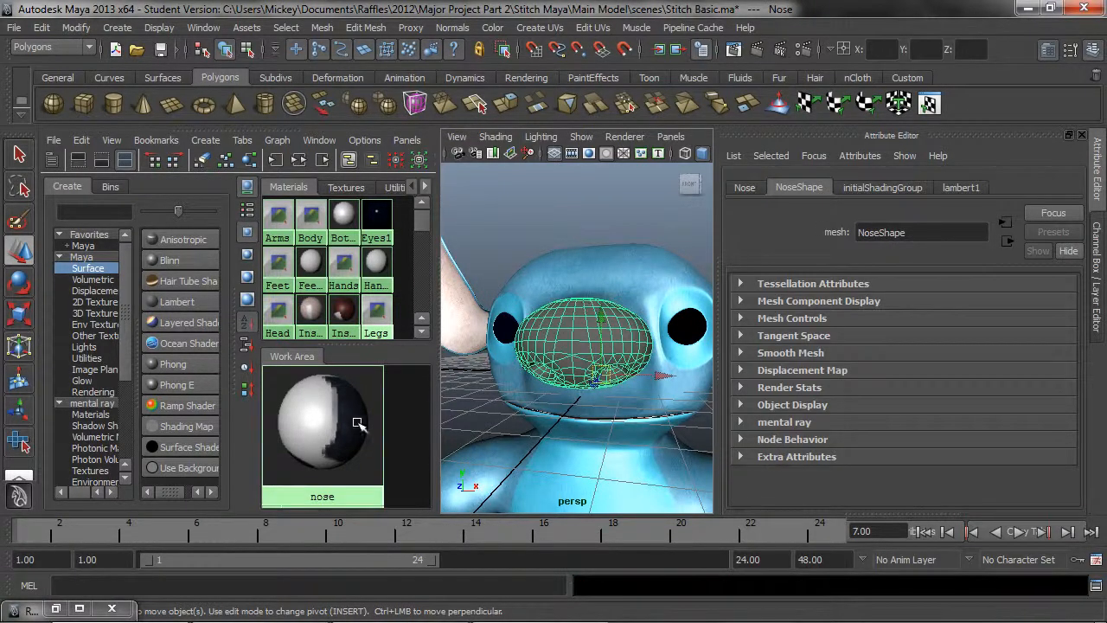
right_click_drag(322, 405, 321, 370)
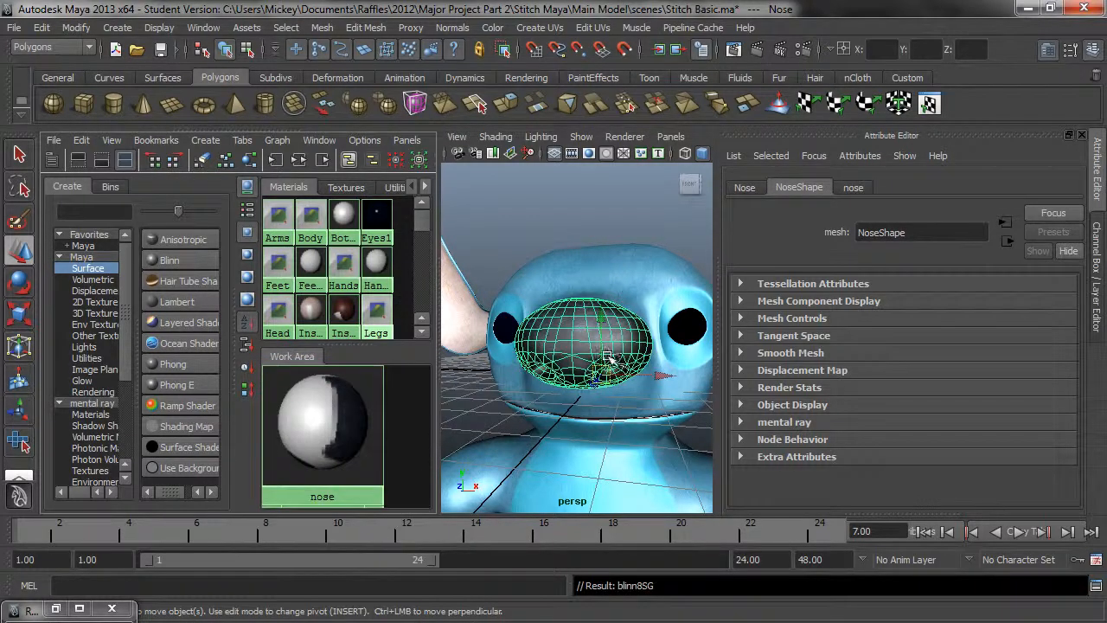
Open the UV Texture Editor for the nose mesh and choose the map1 UV set
left_click(593, 27)
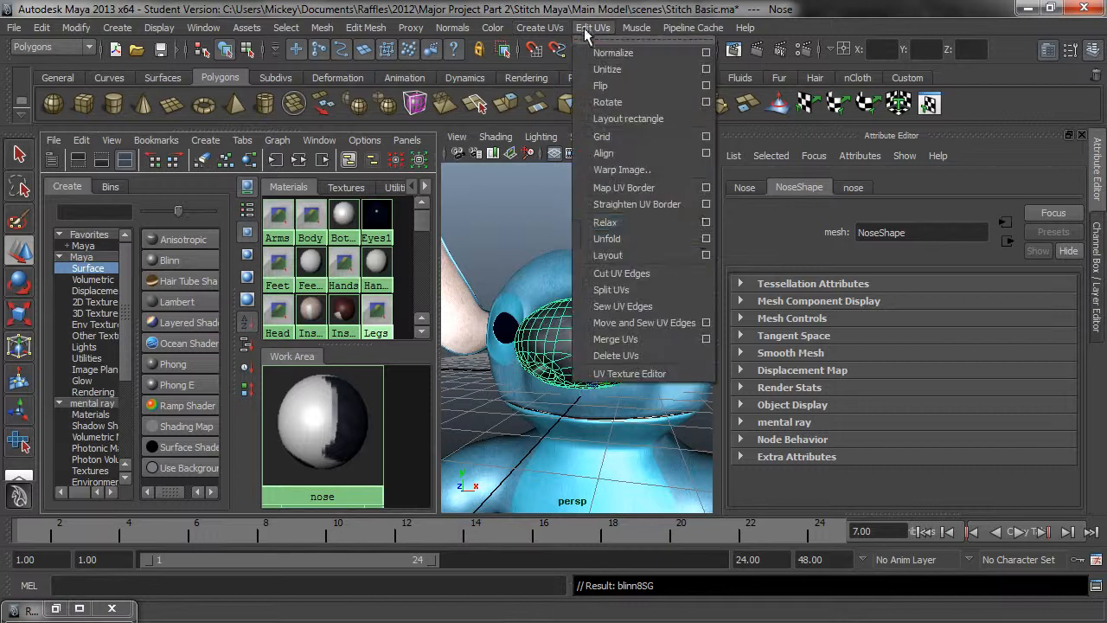
left_click(630, 372)
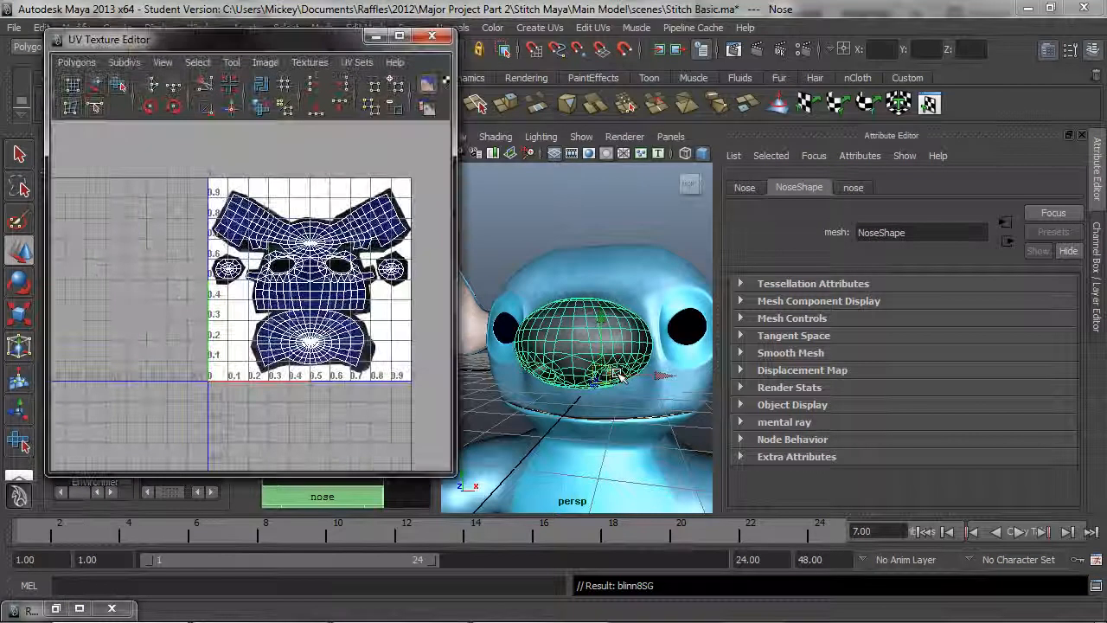
left_click_drag(321, 39, 320, 51)
left_click(356, 74)
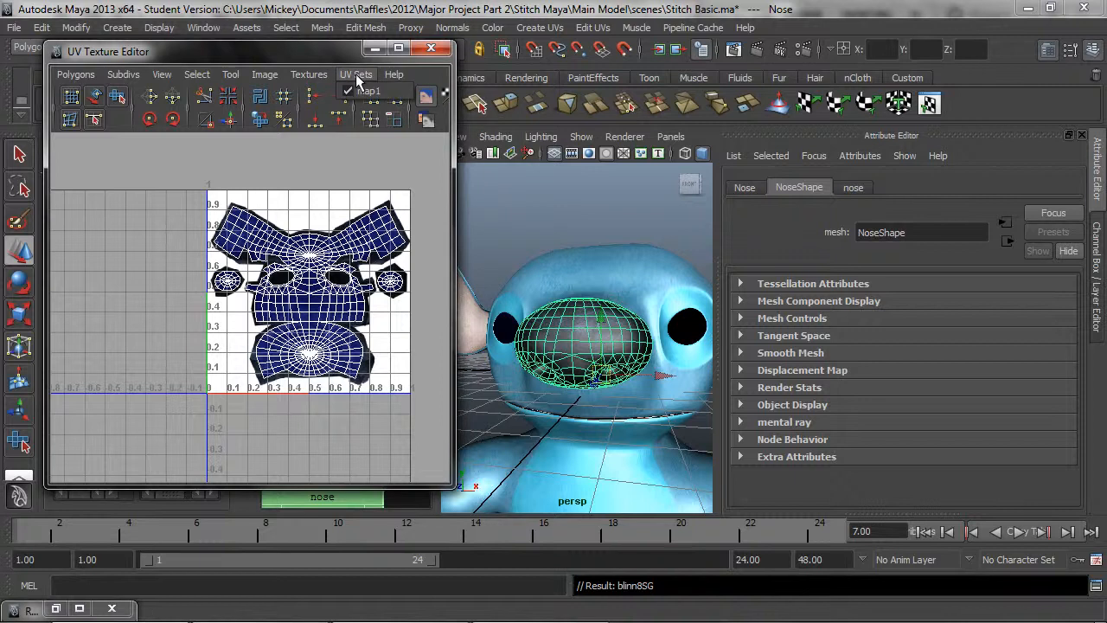
left_click(350, 92)
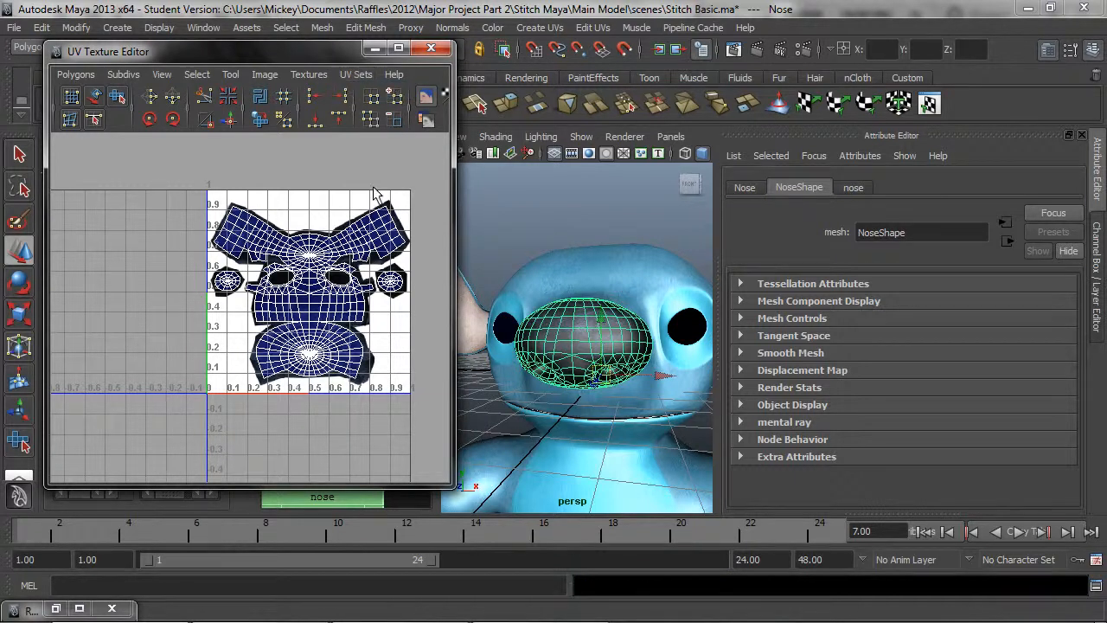
left_click(354, 74)
left_click(353, 73)
left_click(349, 75)
left_click(348, 74)
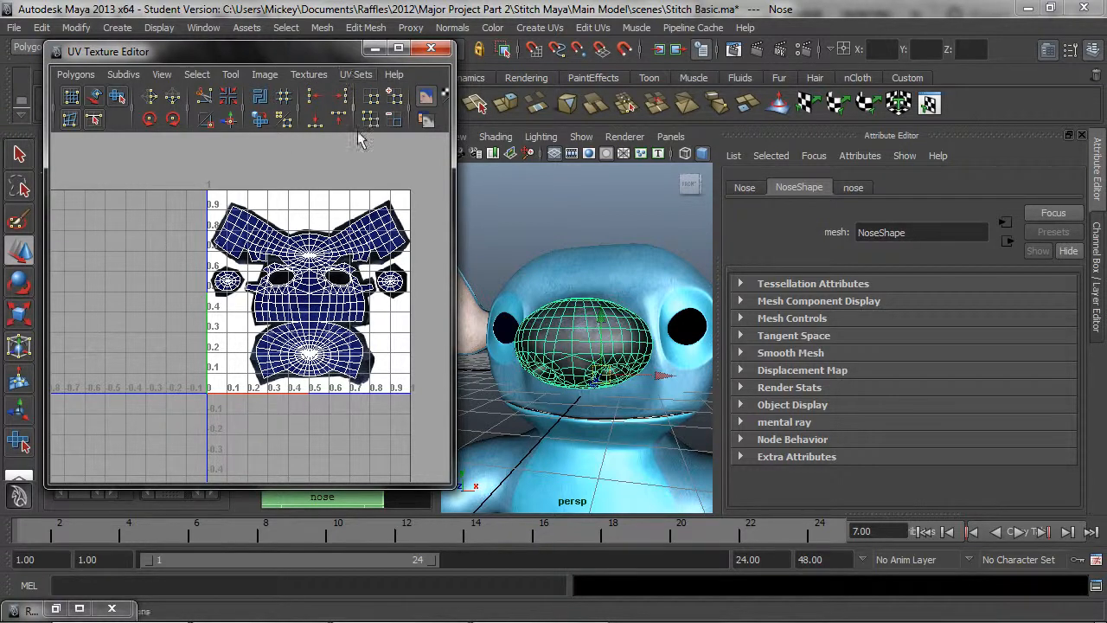
left_click(356, 75)
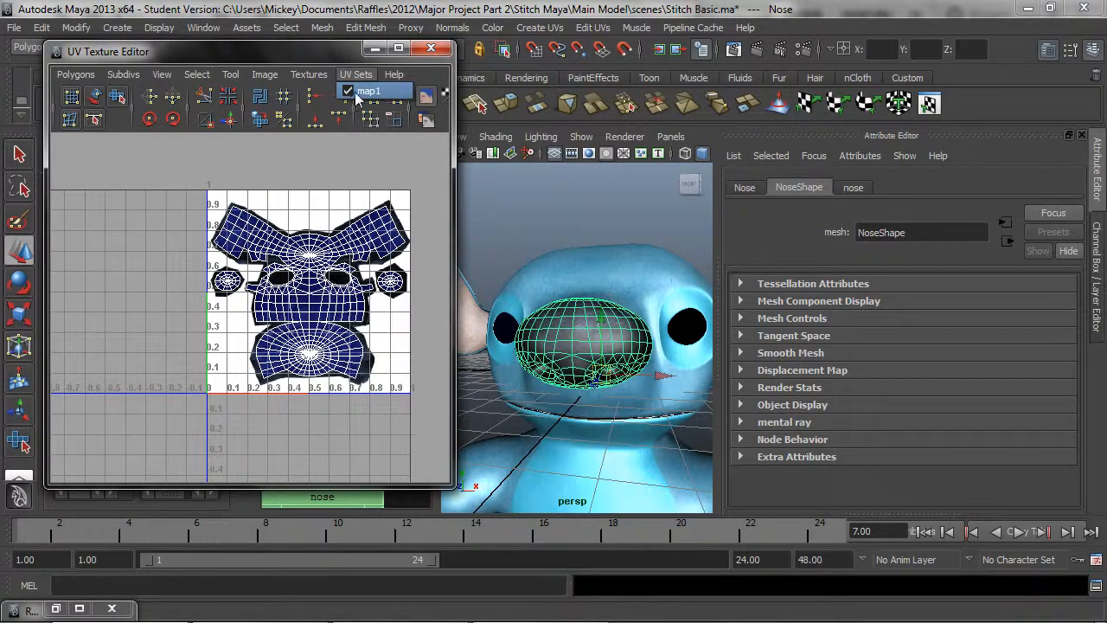
left_click(359, 91)
Select all of the nose's faces in the UV Texture Editor and assign the nose material to them
right_click_drag(362, 227, 383, 270)
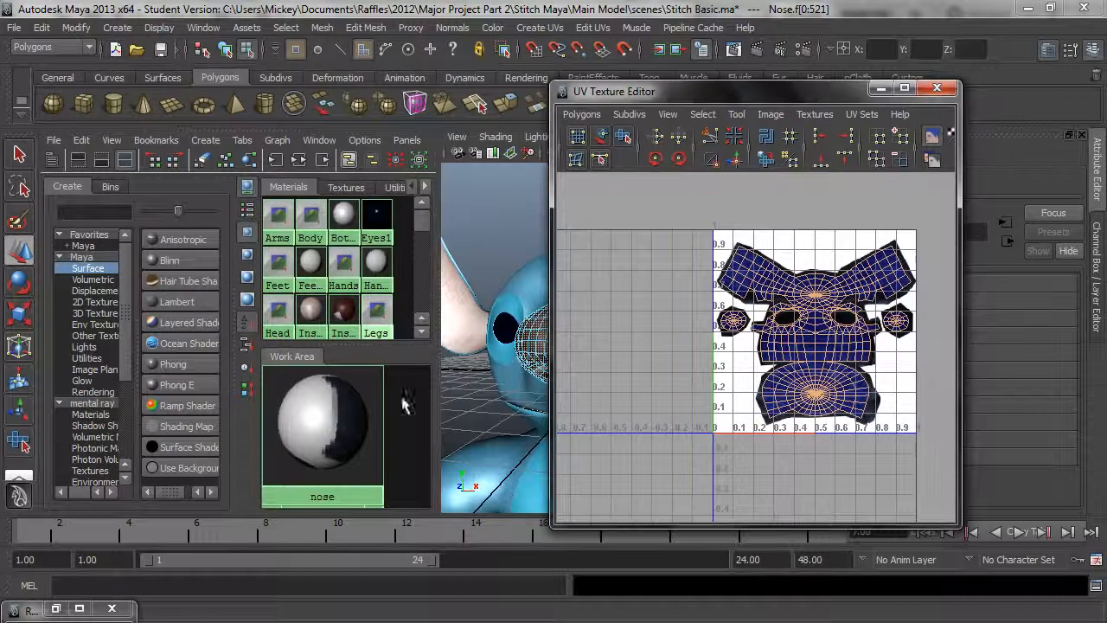
right_click_drag(333, 404, 335, 364)
left_click_drag(735, 95, 610, 65)
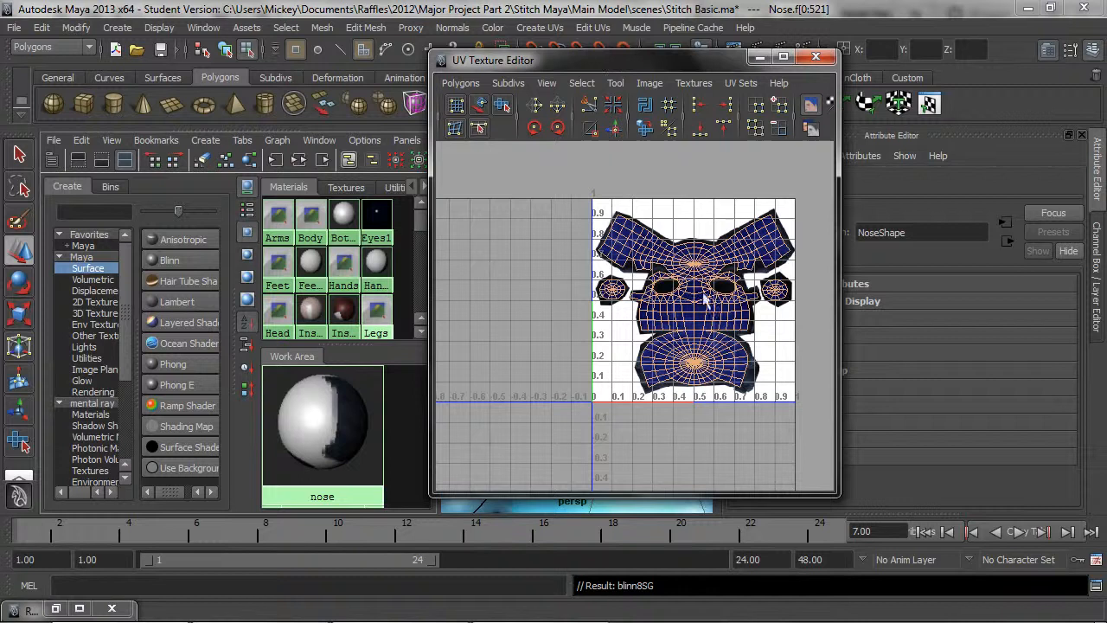
Select all of the nose's UVs in the UV Texture Editor and choose the map1 UV set again
right_click_drag(694, 252, 733, 249)
left_click(818, 200)
left_click_drag(814, 193, 553, 437)
key("w")
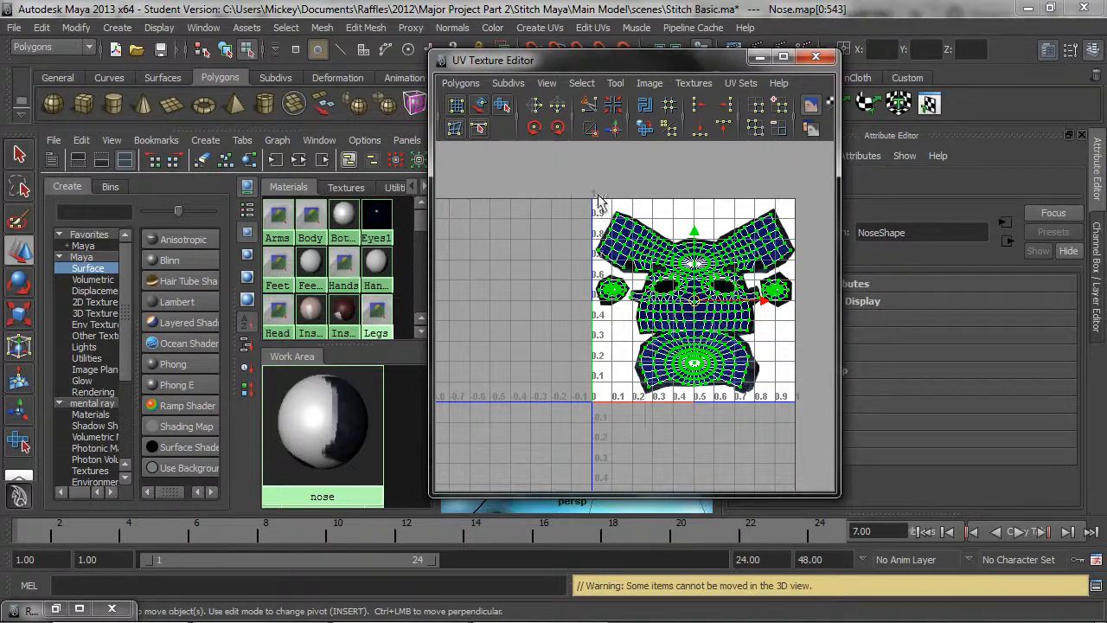
left_click(739, 84)
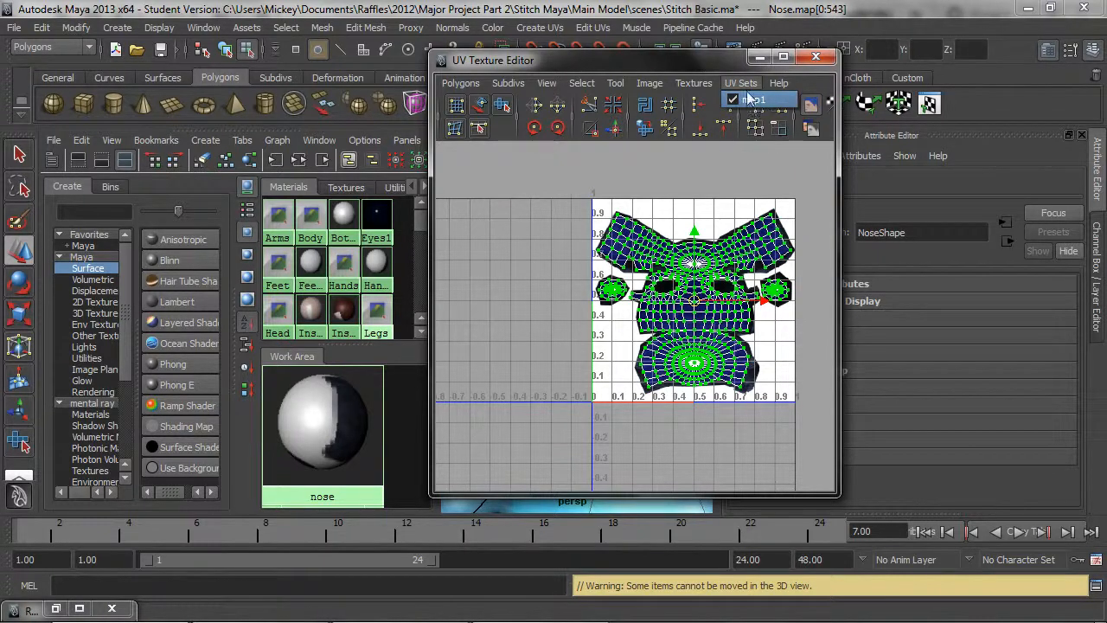
left_click(749, 99)
left_click(802, 201)
left_click_drag(537, 422, 805, 199)
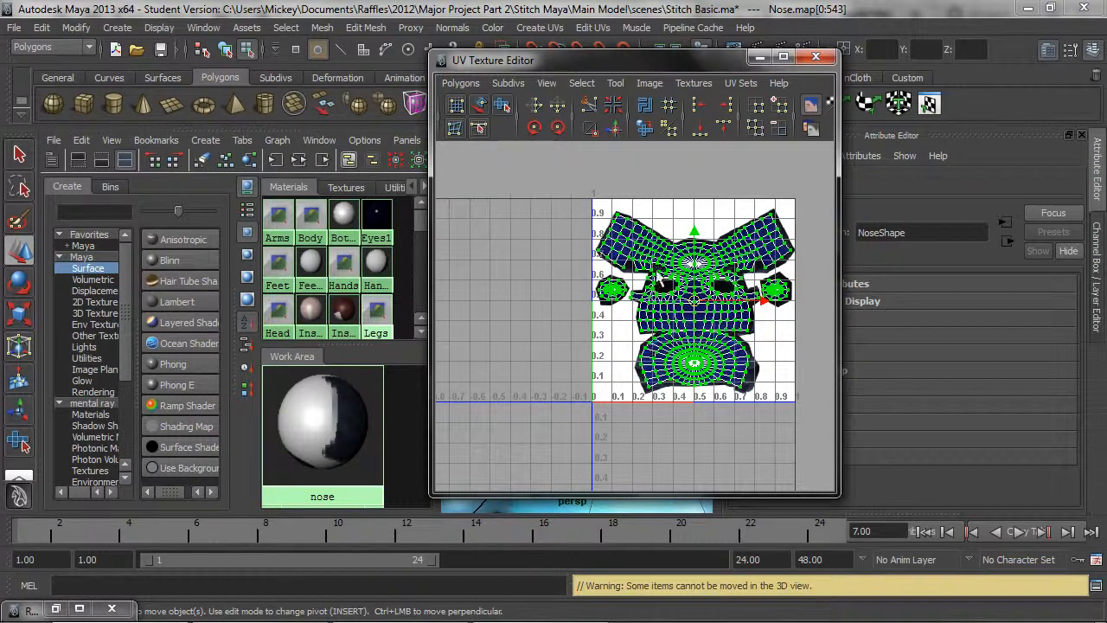
Copy the nose's UVs to the map1 UV set, check the layout against the texture and close the UV Texture Editor
left_click(461, 83)
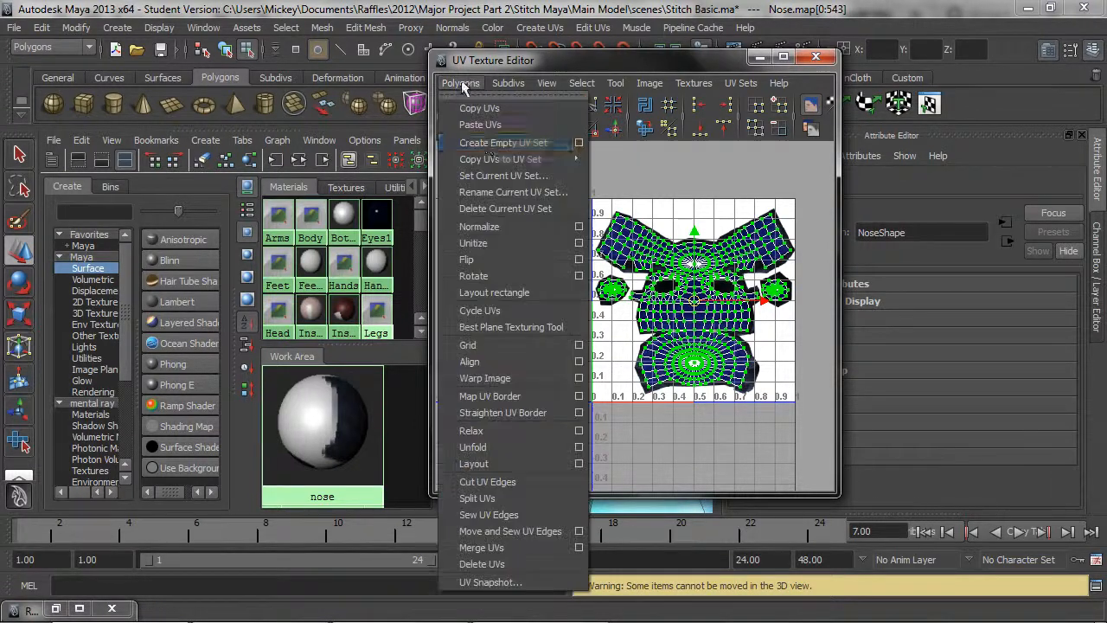
mouse_move(498, 161)
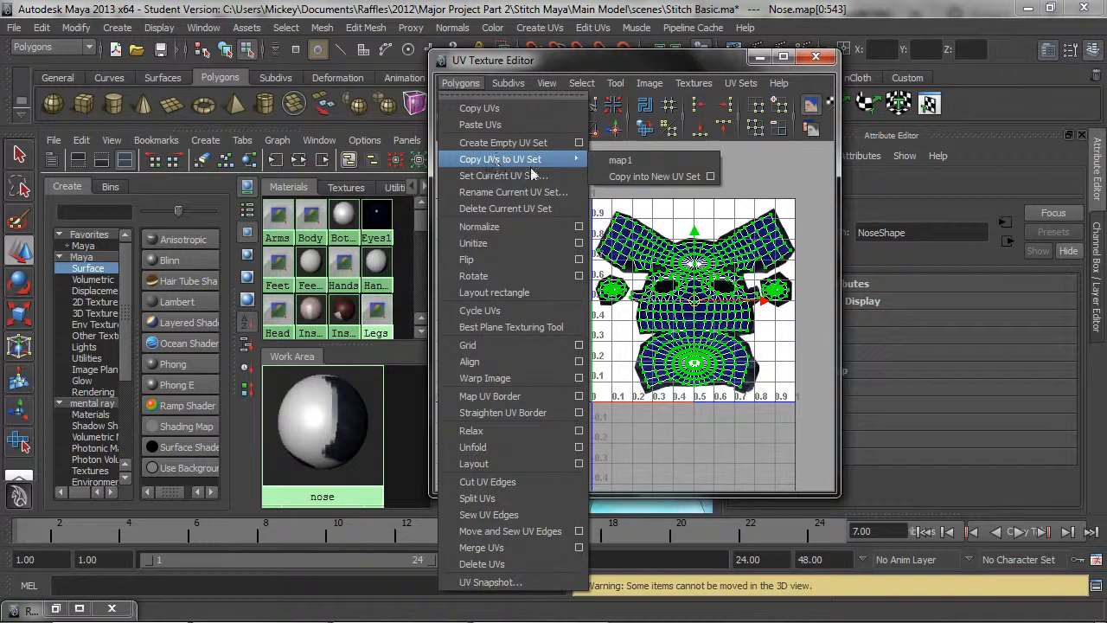
left_click(631, 161)
left_click(734, 174)
scroll(694, 279, "up", 4)
scroll(702, 275, "down", 3)
middle_click_drag(745, 265, 704, 267, "alt")
scroll(703, 285, "up", 4)
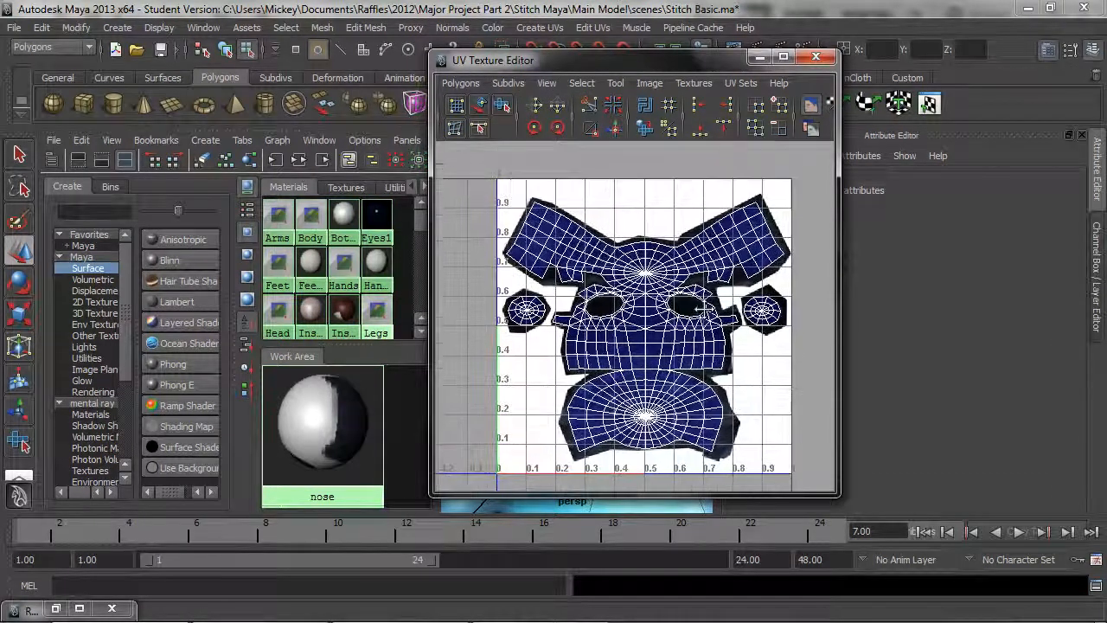
scroll(664, 303, "down", 1)
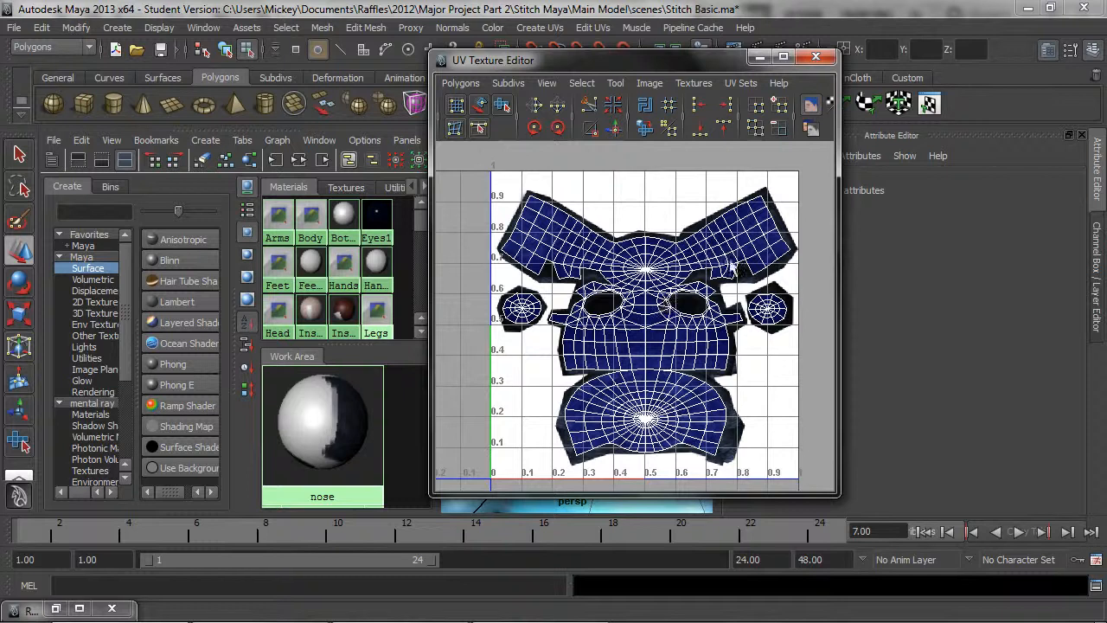
left_click(817, 59)
Graph the existing Nose1 material in the work area and examine how its colour and bump textures are connected
left_click(346, 445)
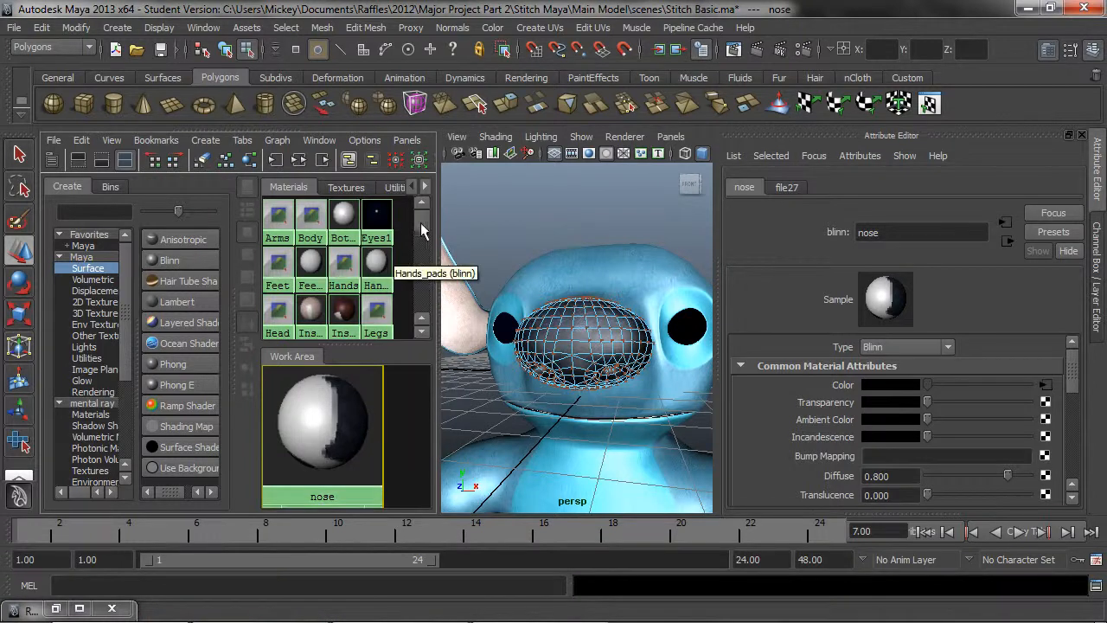
scroll(427, 232, "down", 2)
left_click(310, 279)
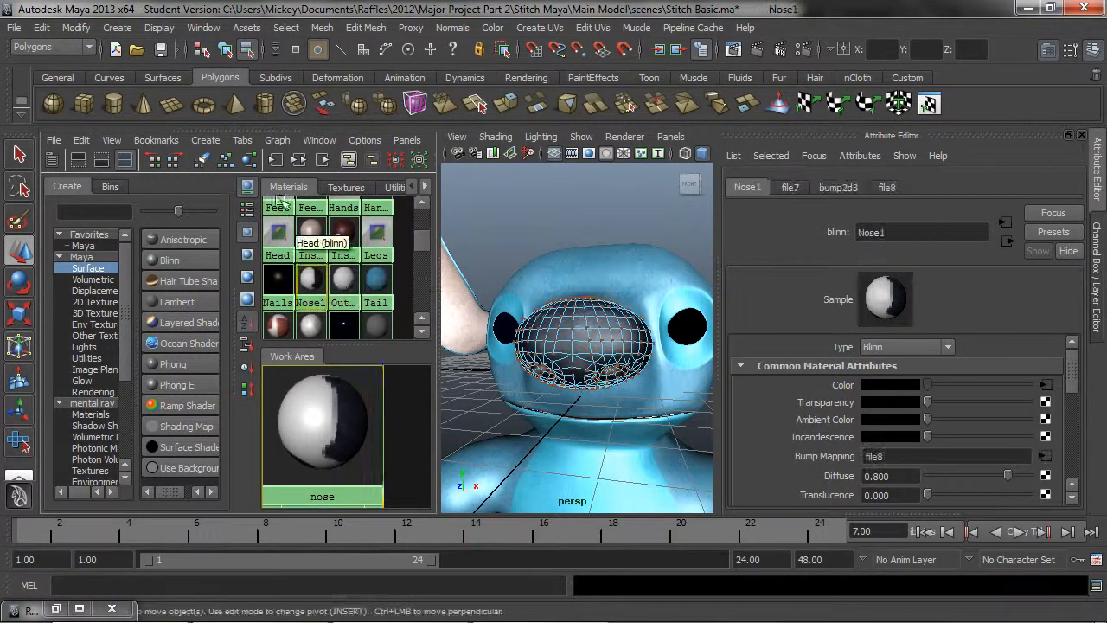
middle_click_drag(310, 279, 354, 410)
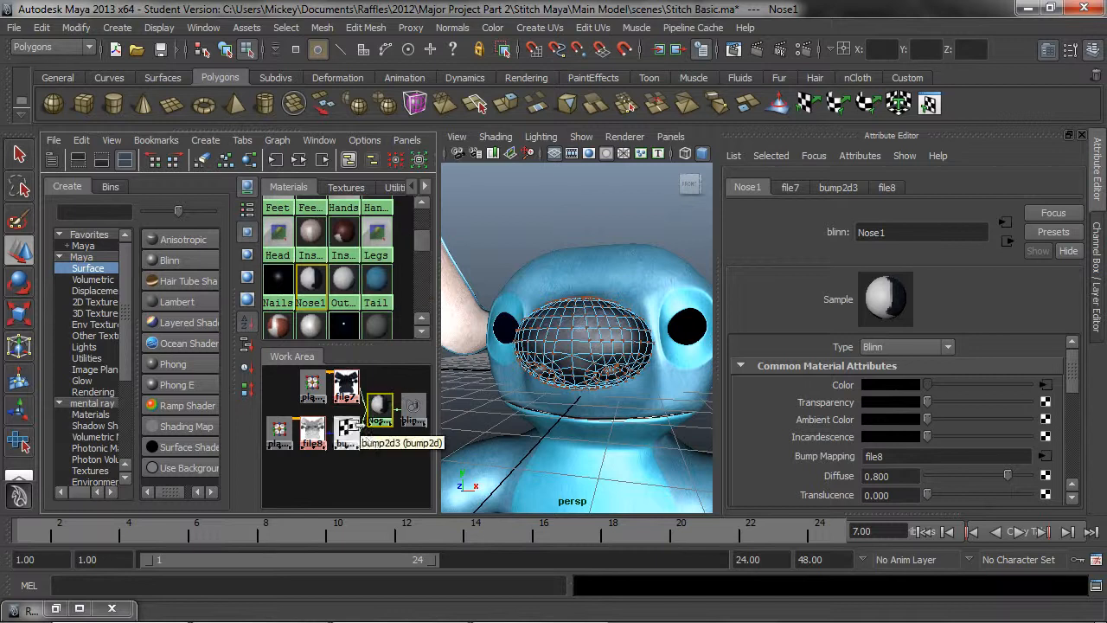
left_click(379, 463)
left_click(378, 406)
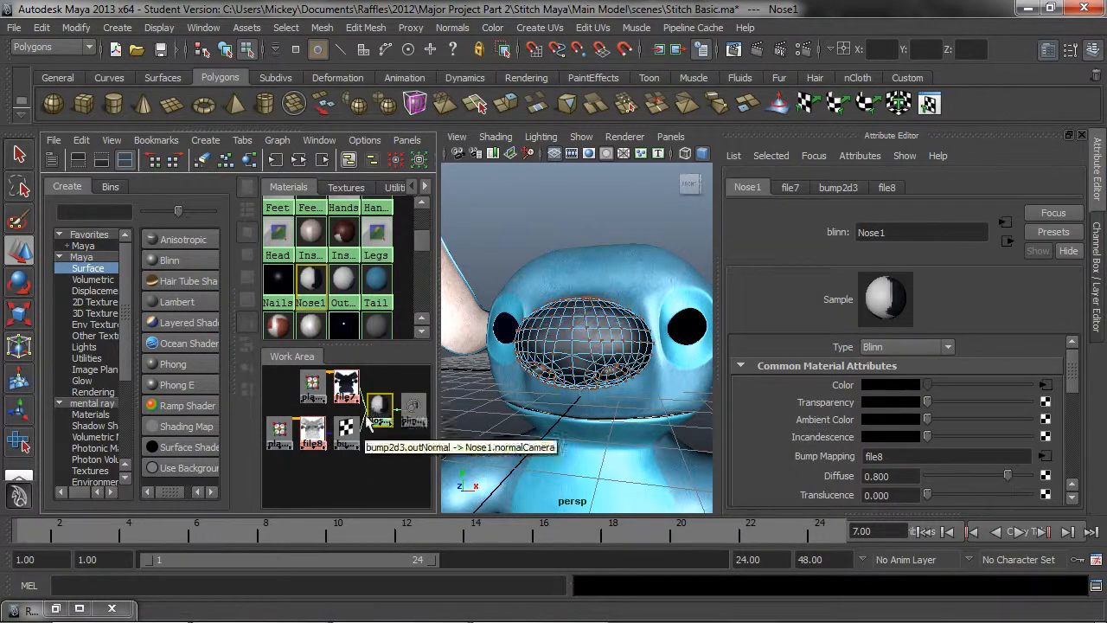
Graph the new nose material's network and connect a file texture to its Bump Mapping
left_click_drag(422, 243, 425, 263)
left_click(278, 303)
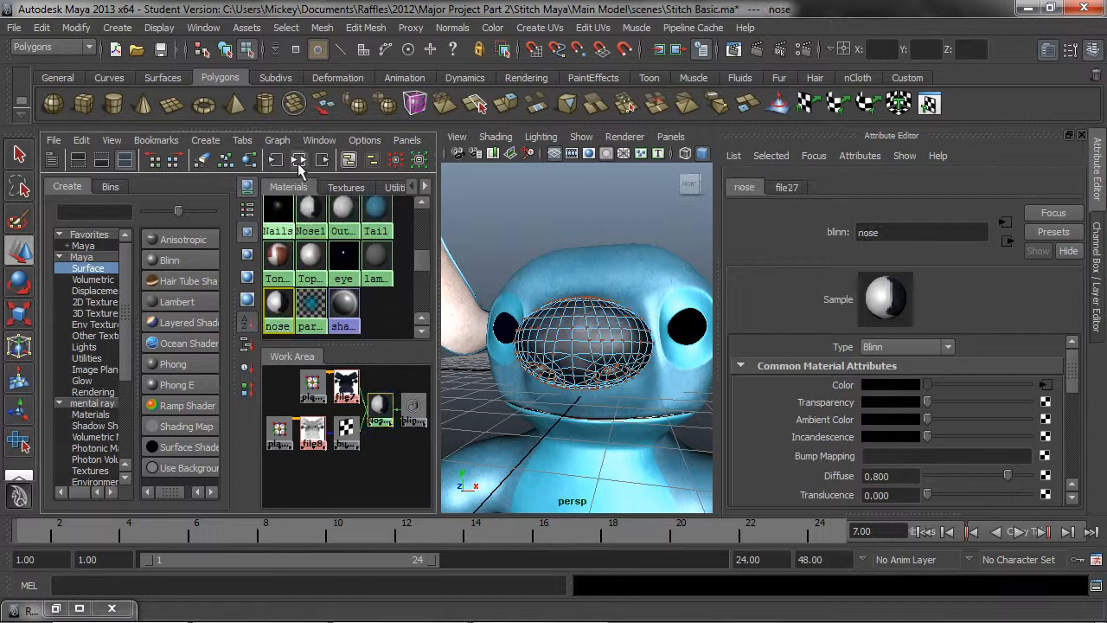
left_click(298, 159)
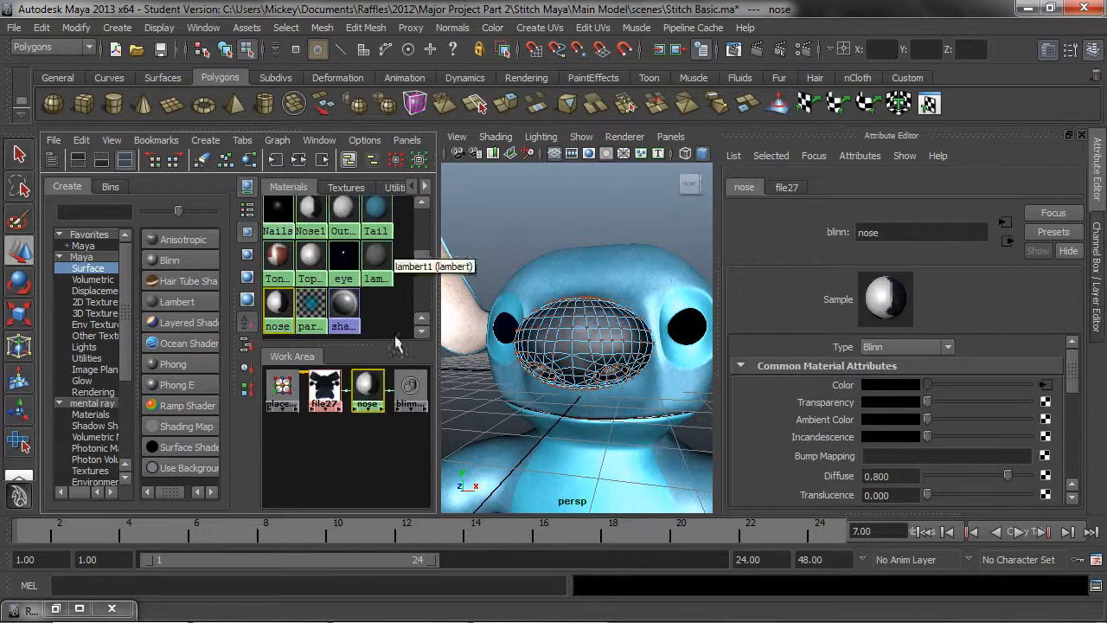
left_click(1044, 456)
left_click(617, 173)
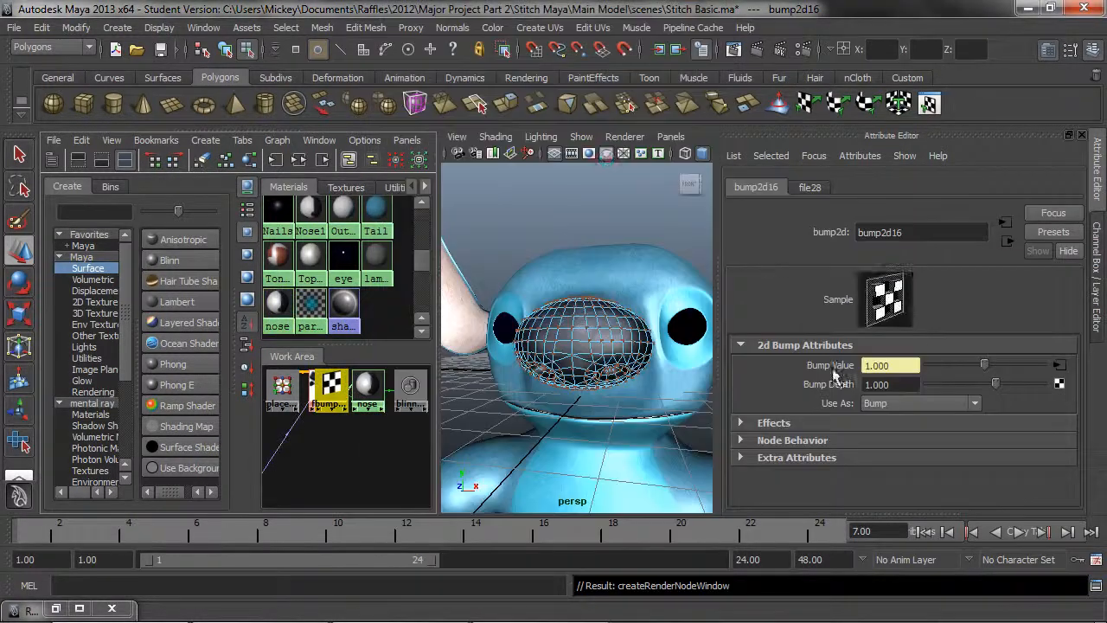
Load TXnoseB.jpg from sourceimages as the image of the bump file texture
left_click(1060, 368)
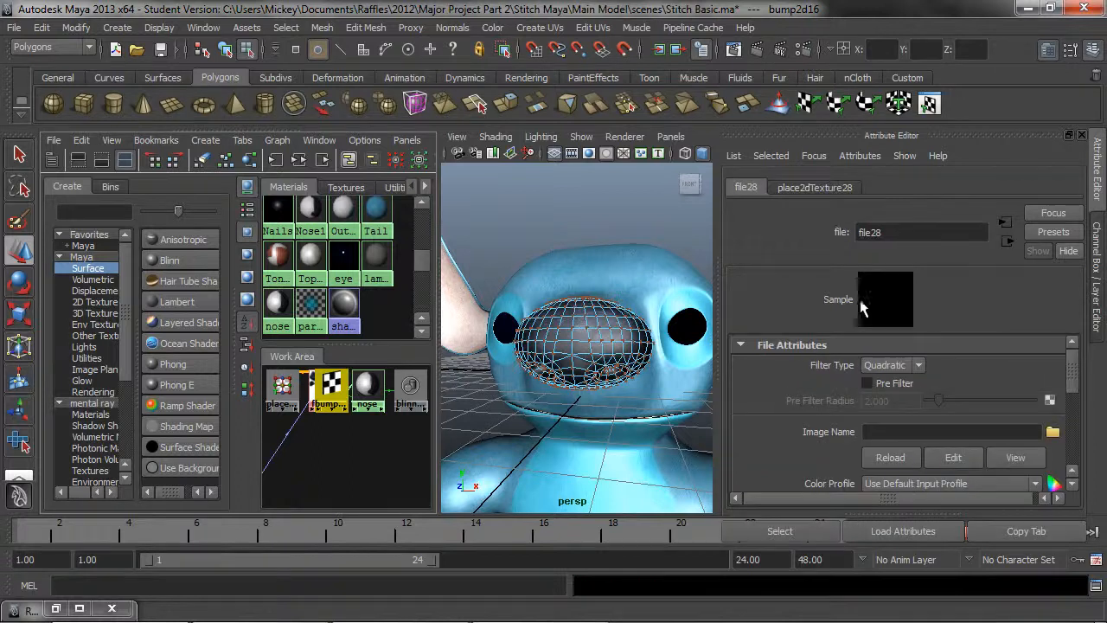
left_click(1052, 431)
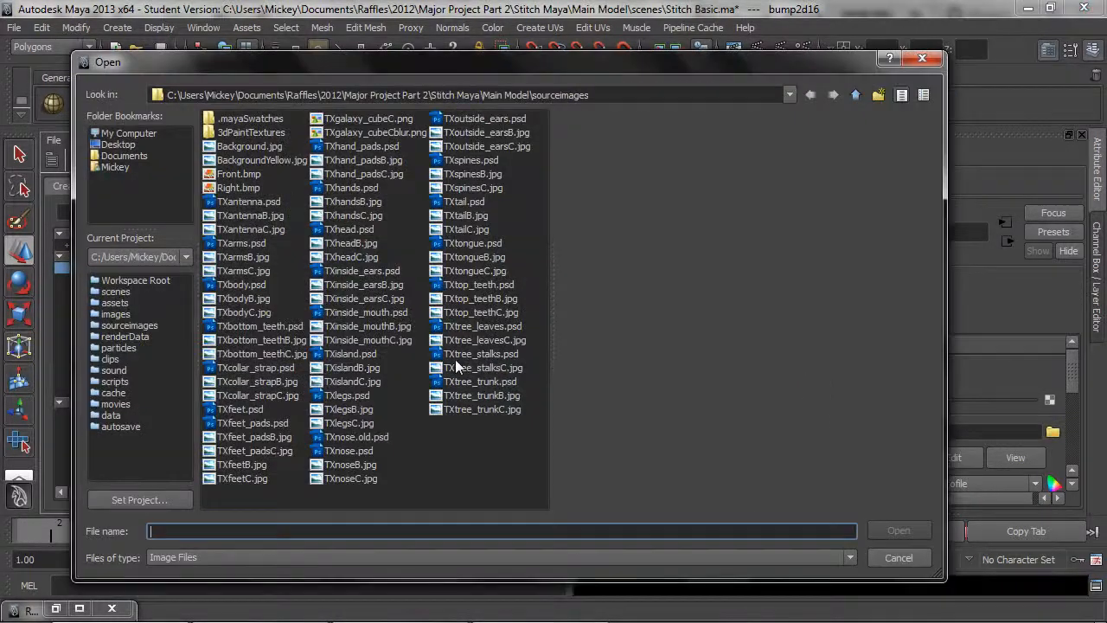
left_click(347, 478)
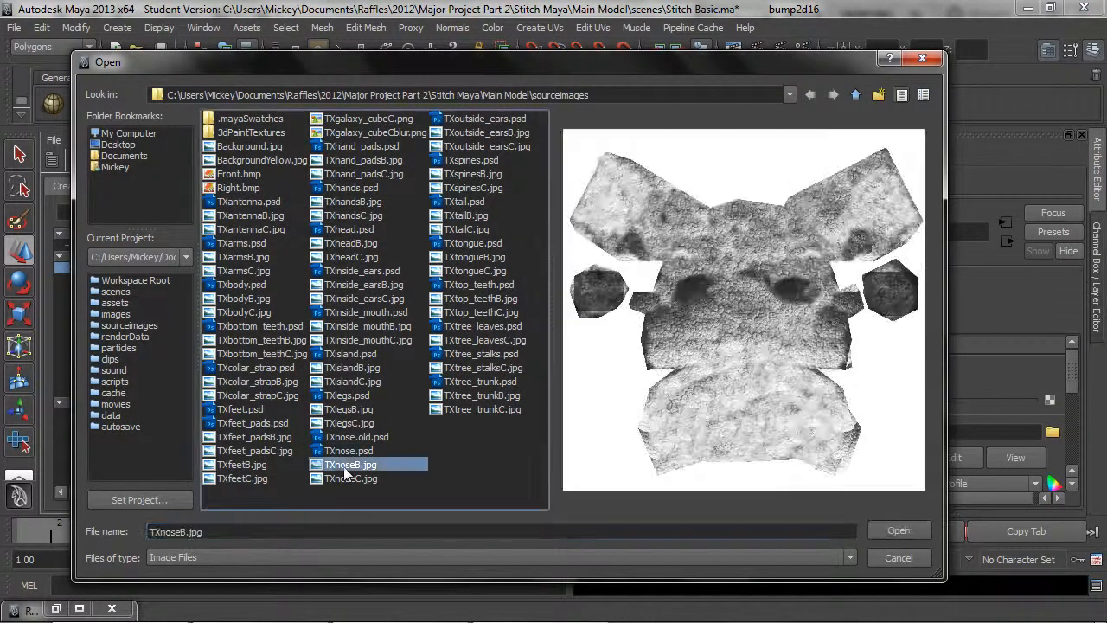
left_click(359, 466)
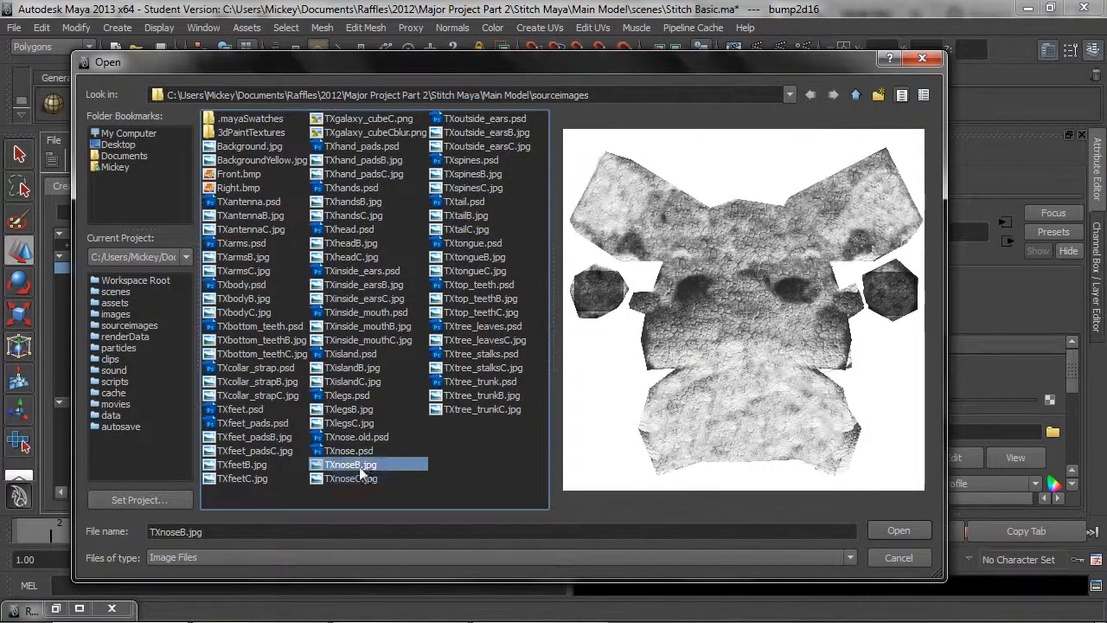
left_click(899, 530)
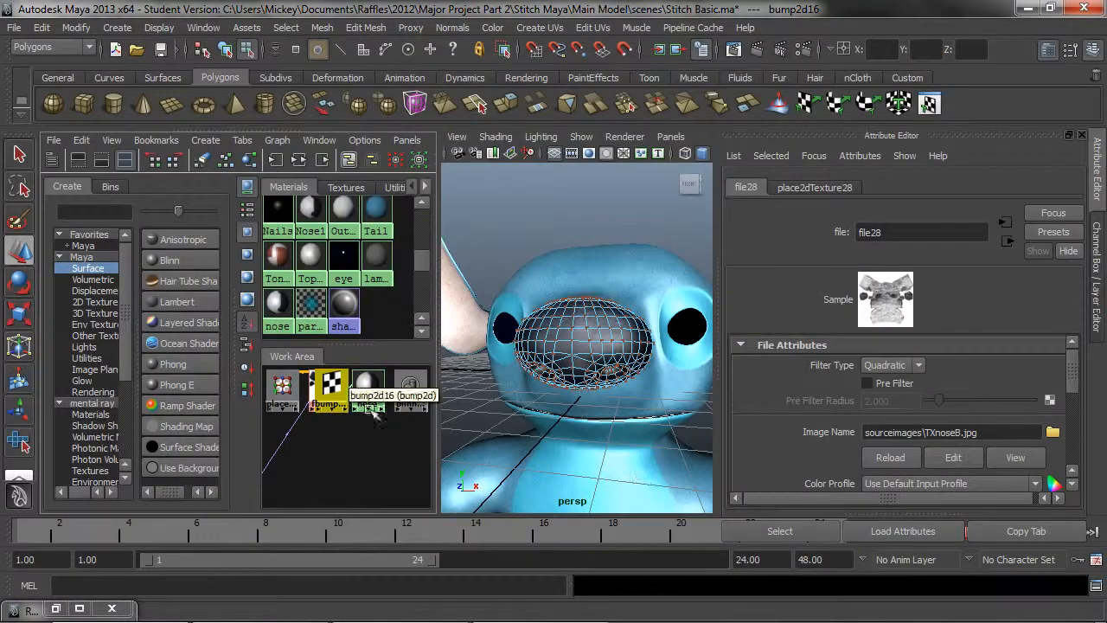
Regraph the nose material's input and output connections in the work area to rearrange its colour and bump nodes
left_click(342, 441)
left_click(278, 305)
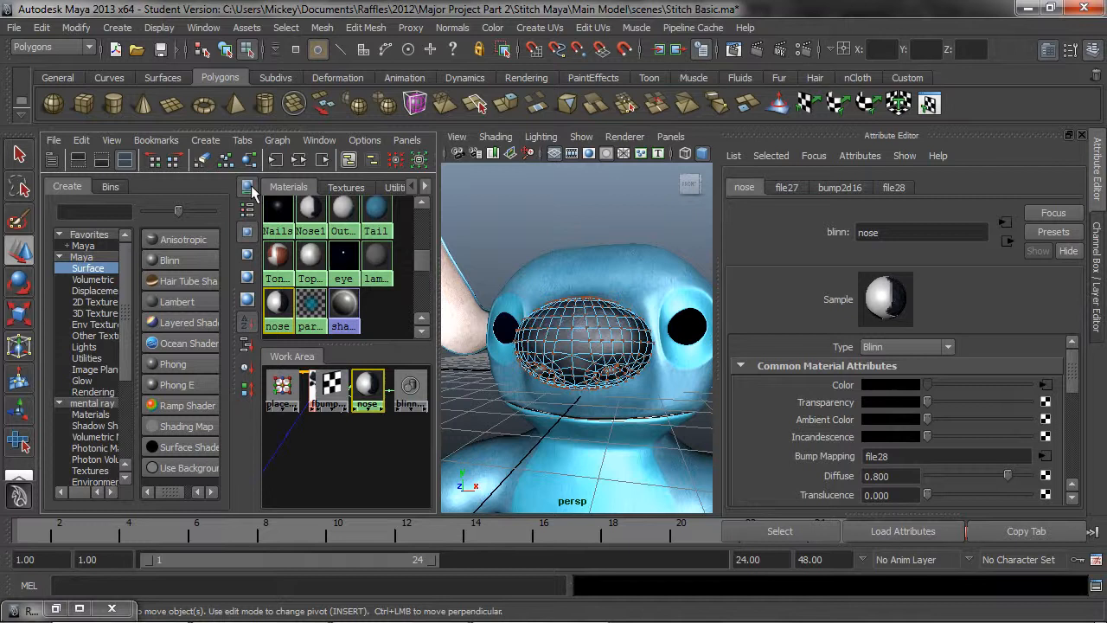
left_click(299, 159)
left_click(379, 487)
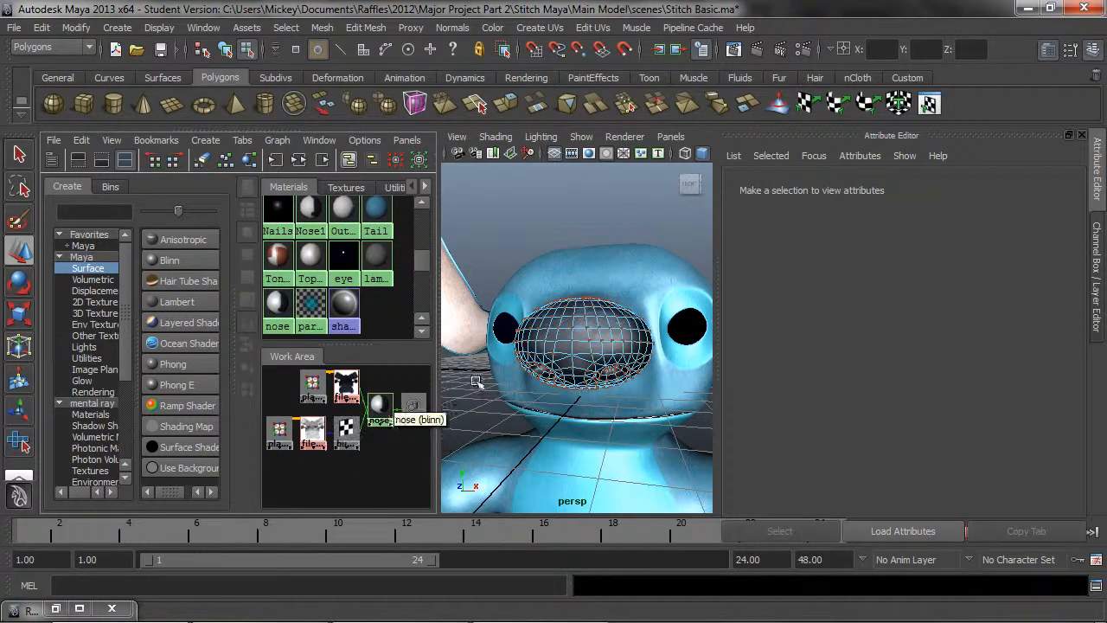
Frame the nose closely in the perspective view, render it with mental ray and minimize the Render View
scroll(616, 350, "up", 5)
scroll(616, 350, "down", 5)
left_click_drag(607, 356, 563, 351, "alt")
scroll(531, 362, "up", 5)
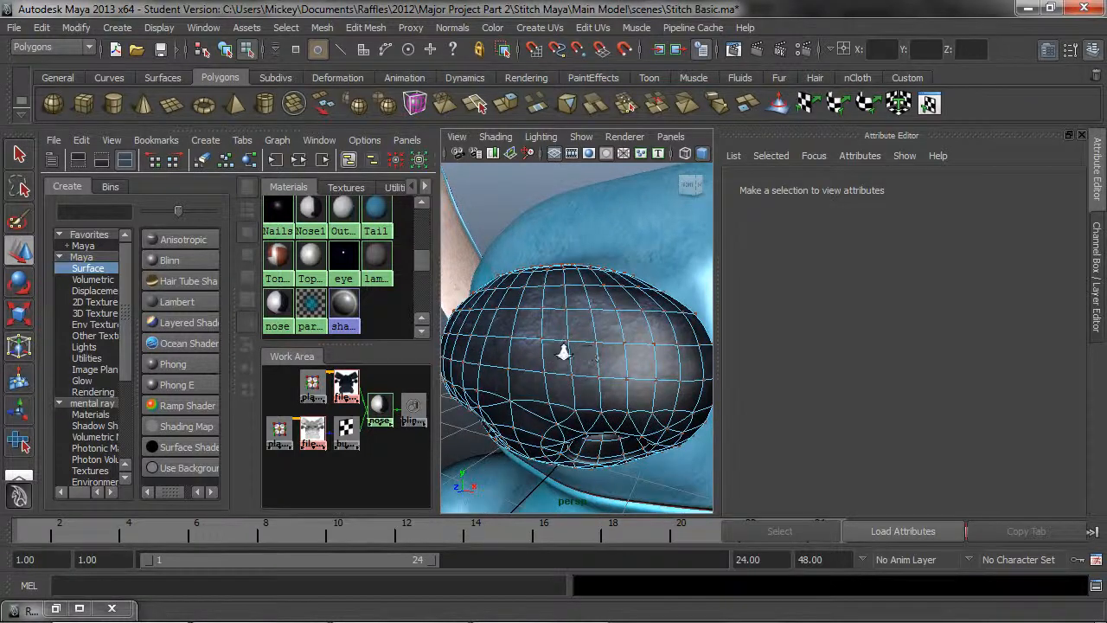
scroll(563, 352, "down", 3)
scroll(564, 352, "up", 2)
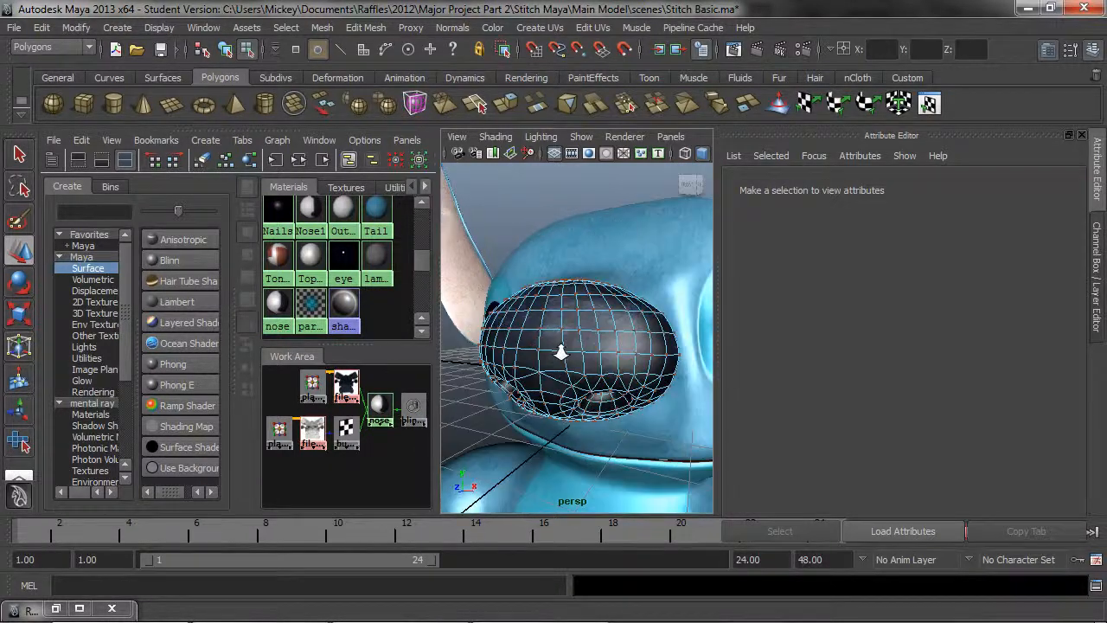
left_click(754, 50)
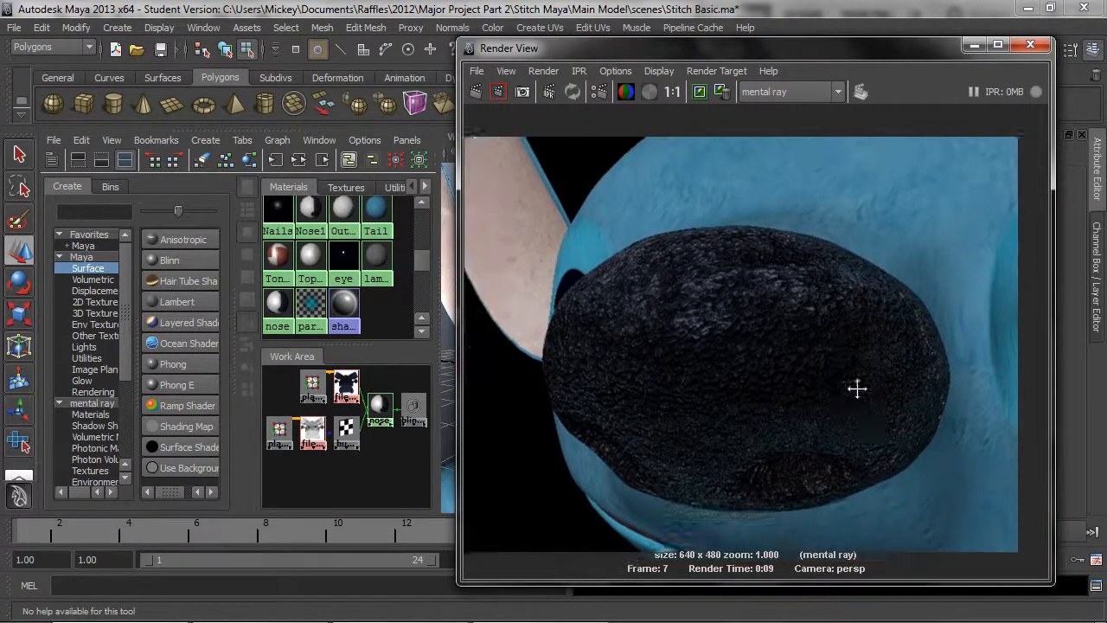
left_click(975, 44)
Render a close-up of the nose from the side to inspect the bump texture, and close the Render View
left_click_drag(687, 319, 581, 304, "alt")
middle_click_drag(581, 304, 612, 265, "alt")
right_click_drag(613, 264, 612, 288, "alt")
left_click_drag(612, 288, 553, 275, "alt")
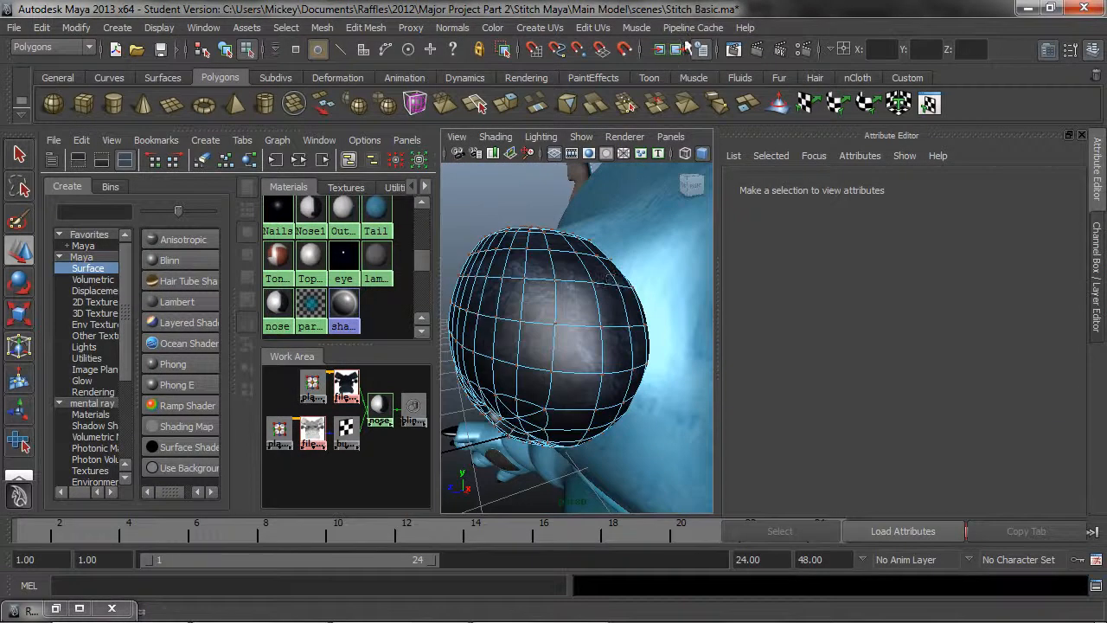
left_click(757, 49)
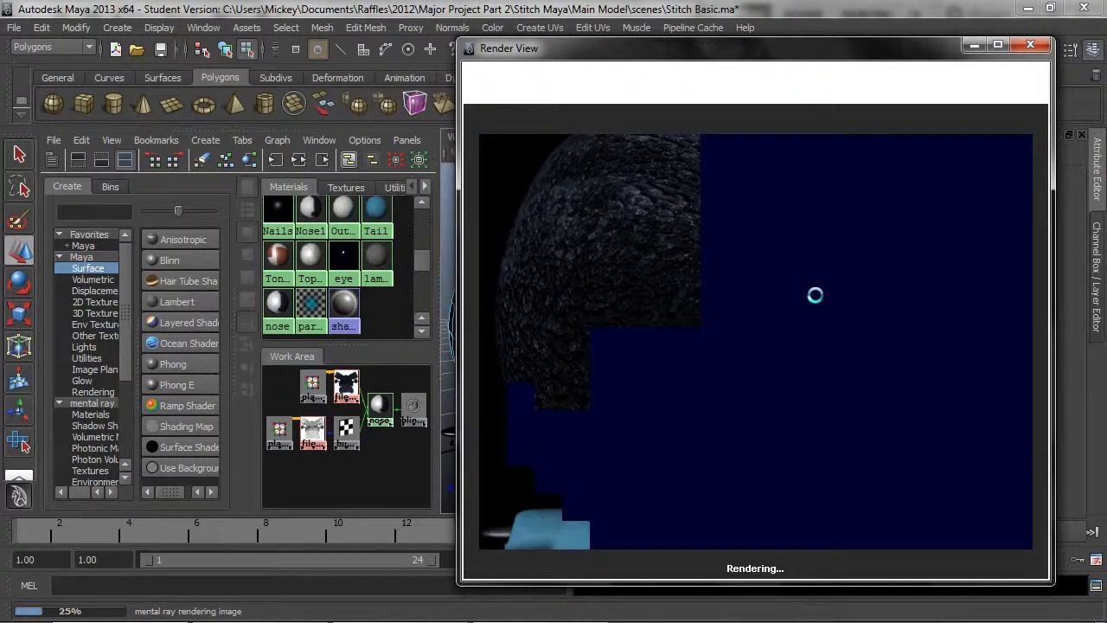
left_click(1032, 45)
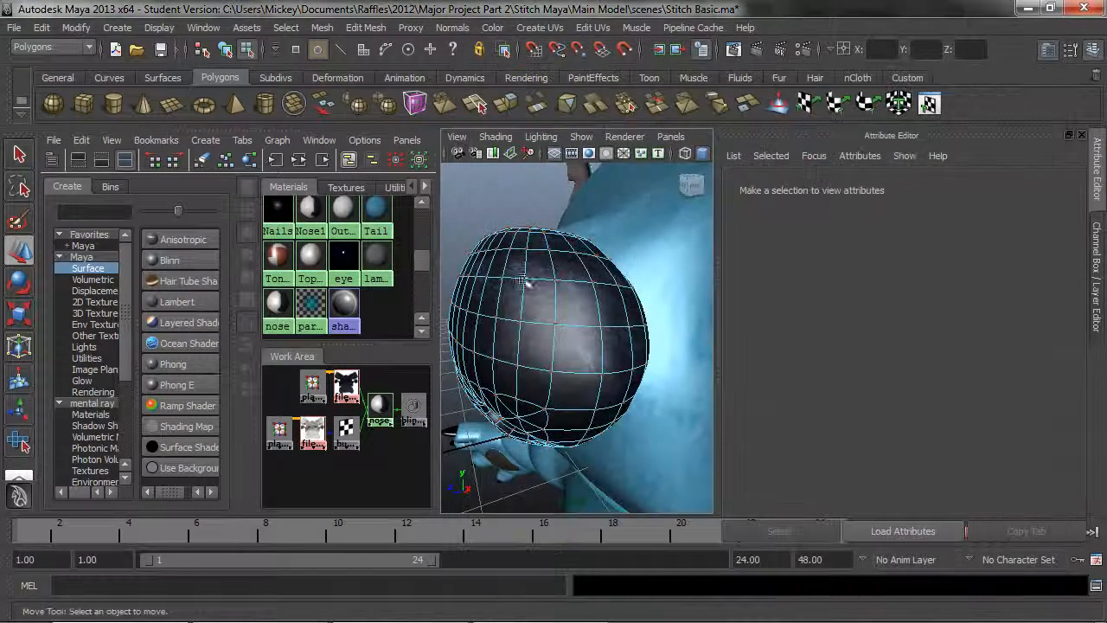
Set the Bump Depth of the nose material's bump node to 0.050 and render the nose to check it
left_click(344, 430)
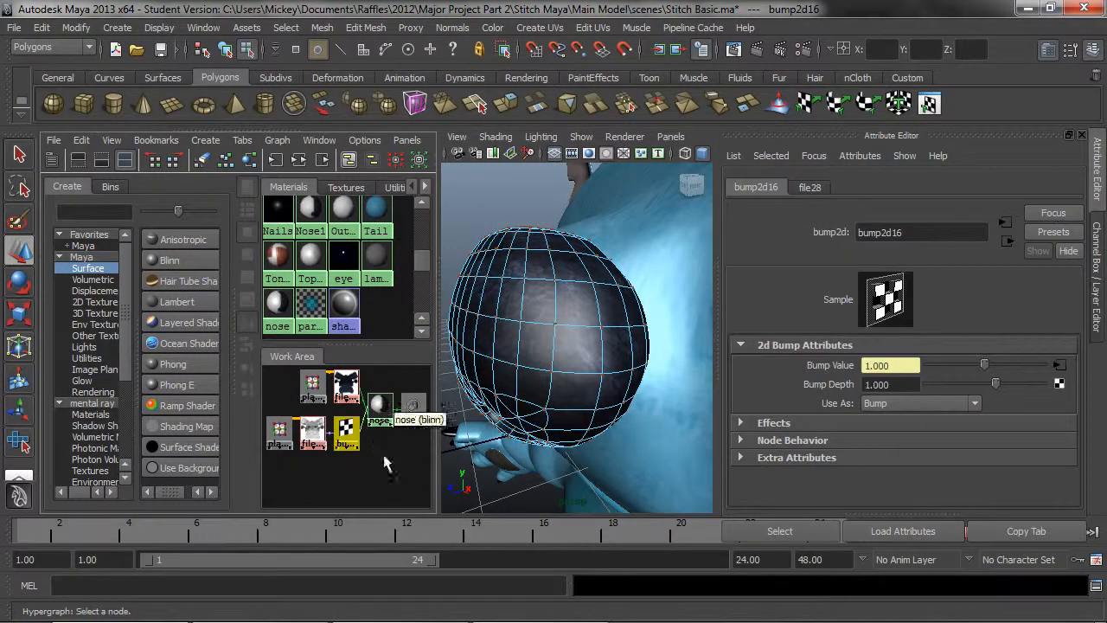
left_click(278, 301)
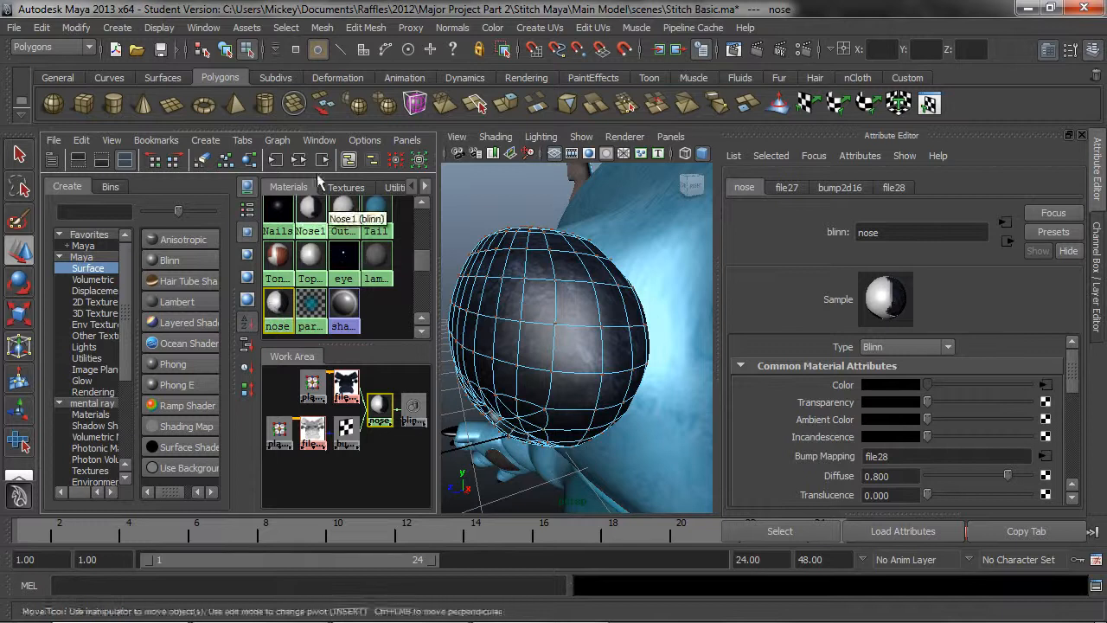
left_click(383, 458)
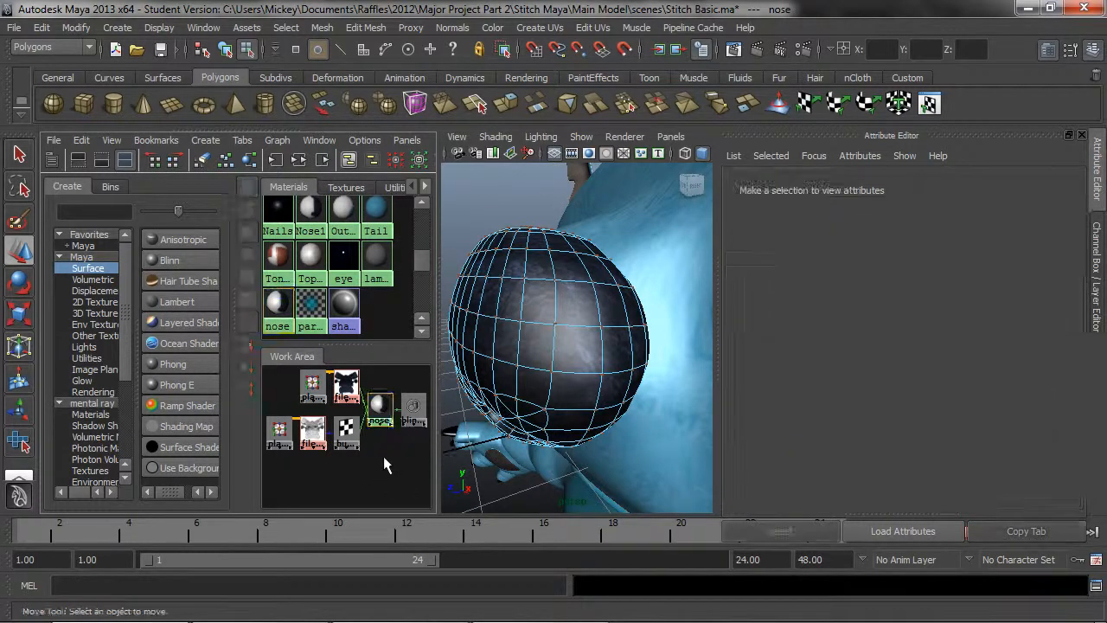
left_click(346, 428)
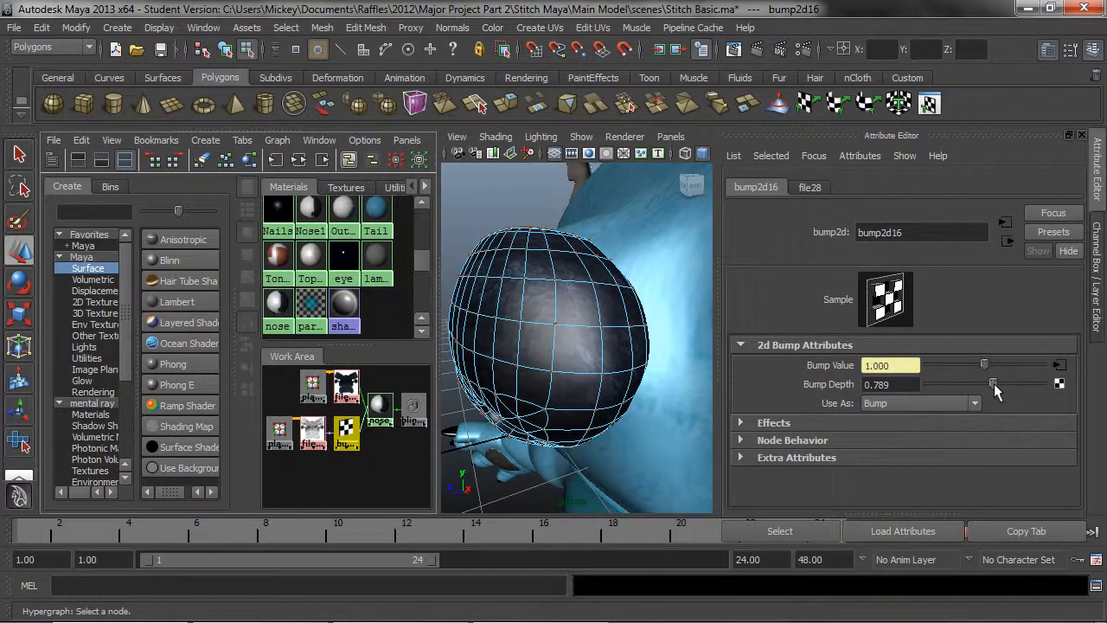
left_click_drag(993, 391, 990, 396)
left_click_drag(894, 388, 881, 389)
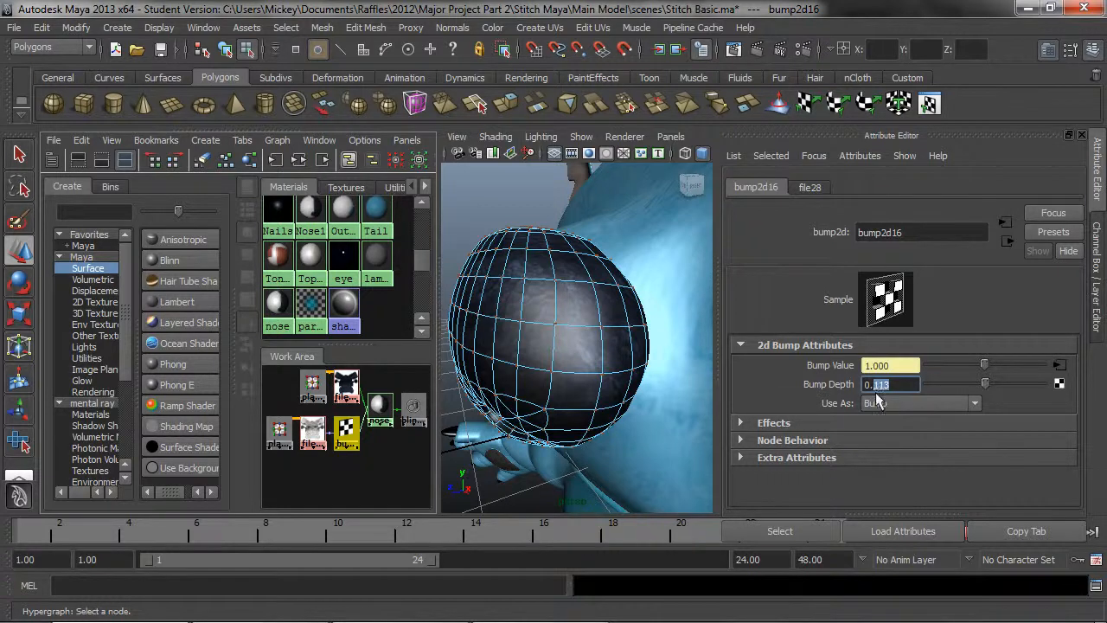
type("050")
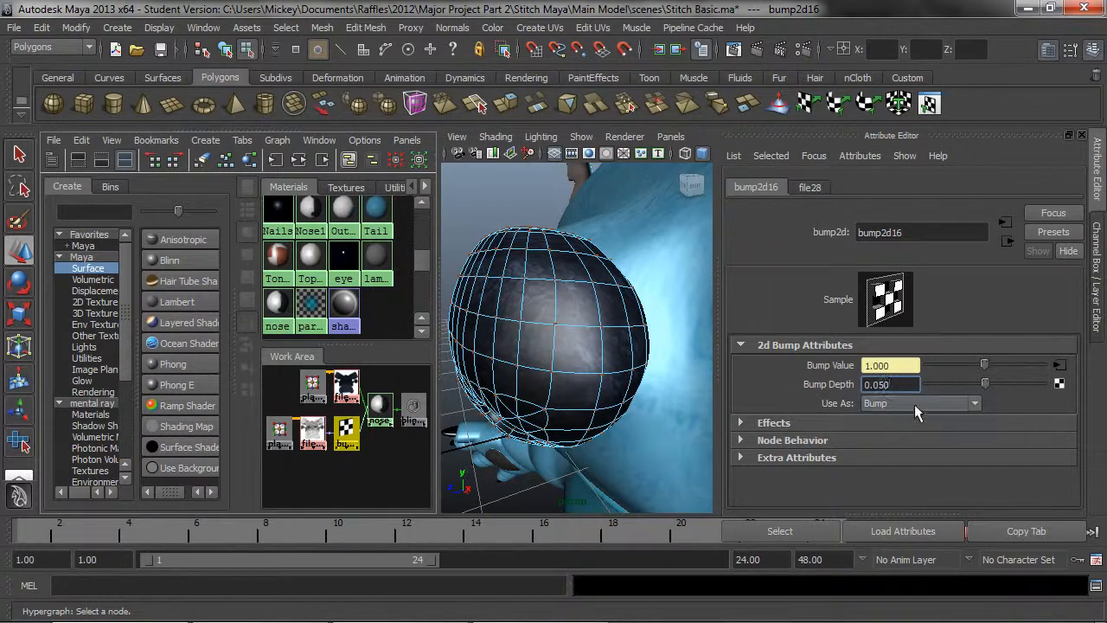
left_click(750, 52)
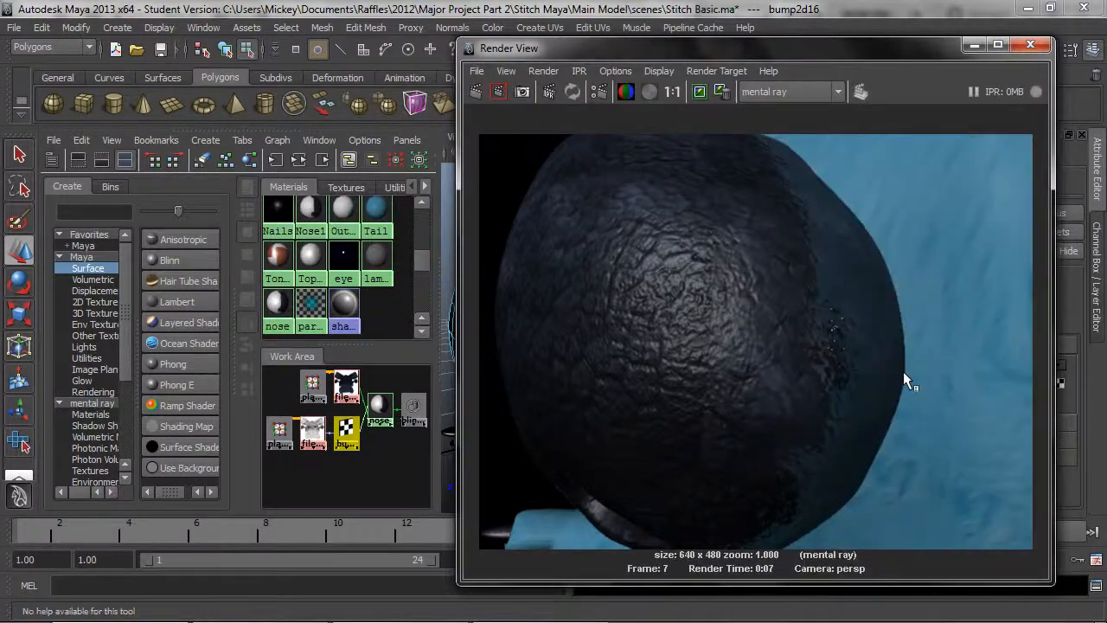
left_click(973, 44)
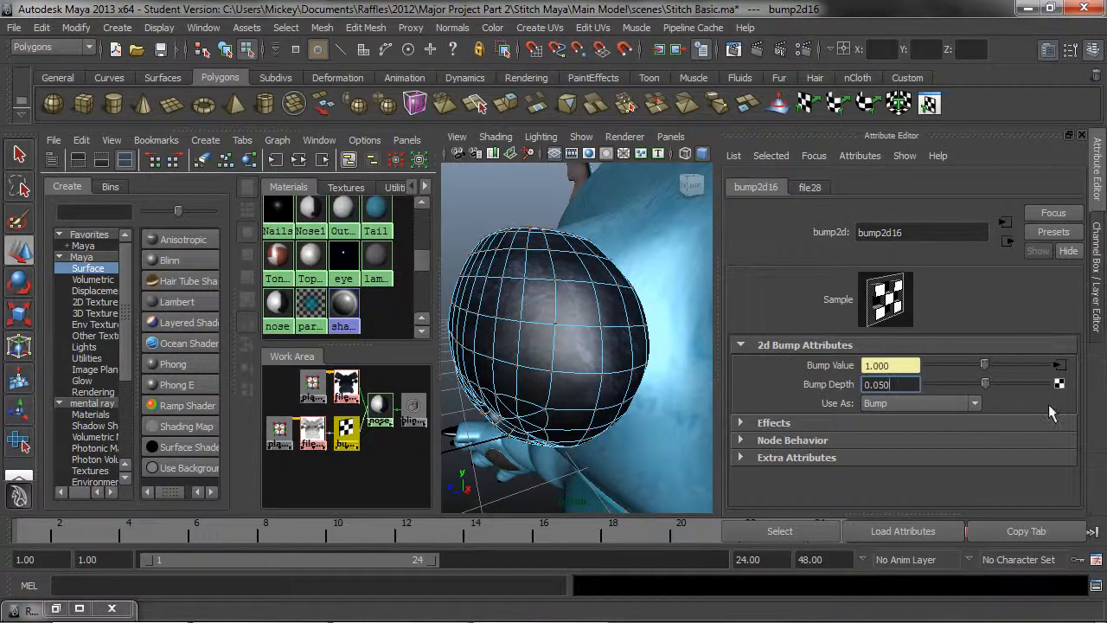
Set the nose material's Eccentricity to 0.171, Specular Roll Off to 0.590 and Reflectivity to 0.171, and test render
left_click(379, 404)
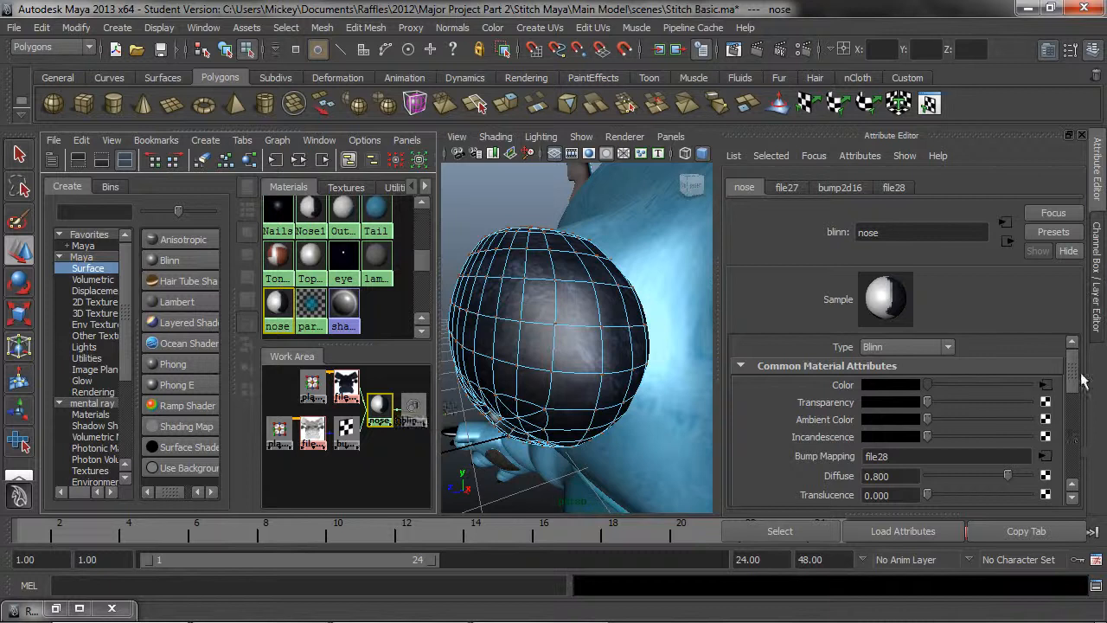
left_click_drag(1072, 379, 1086, 432)
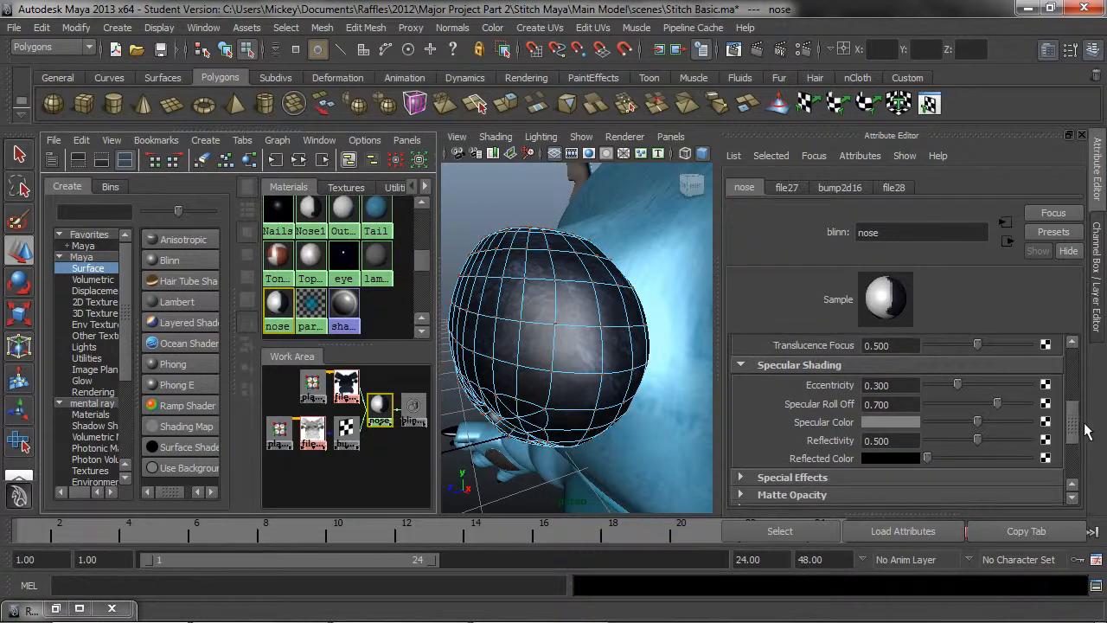
left_click_drag(999, 404, 948, 393)
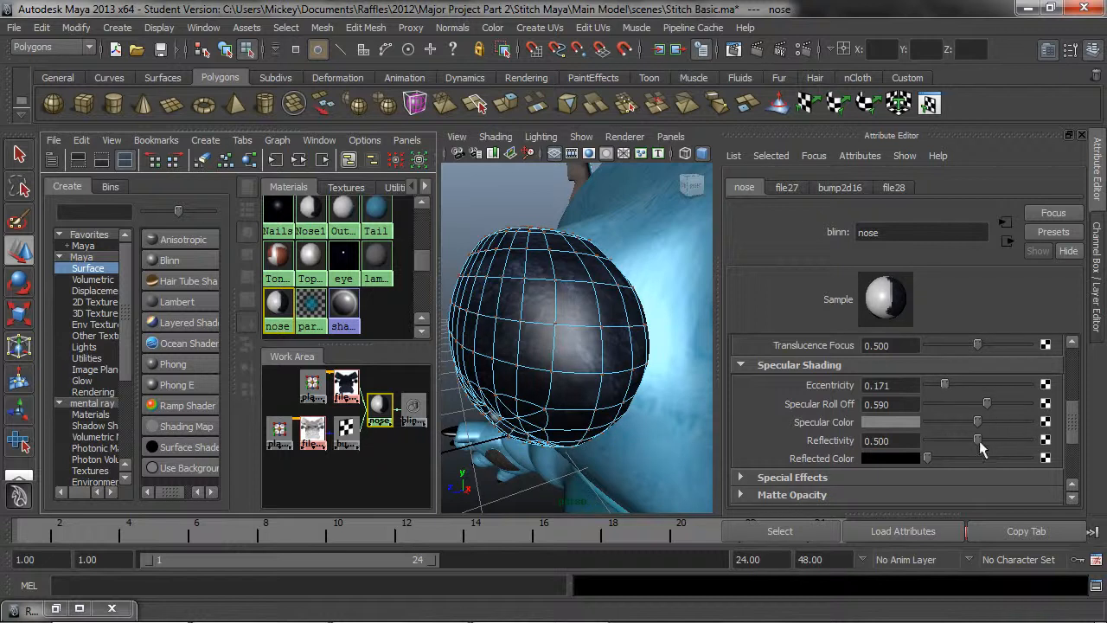
left_click_drag(976, 442, 949, 445)
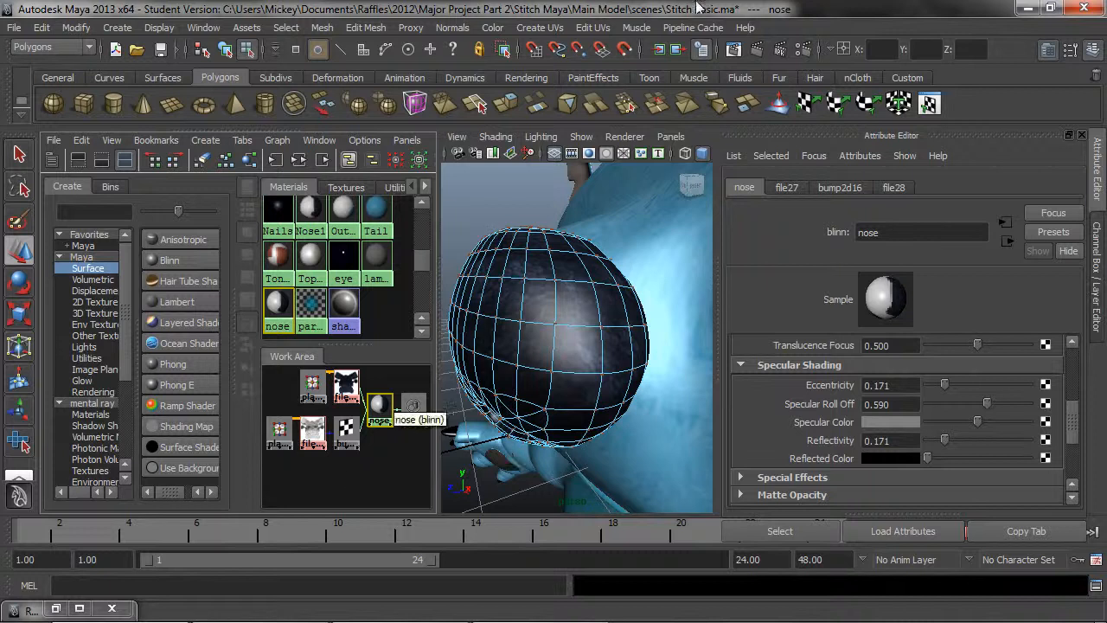
left_click(754, 49)
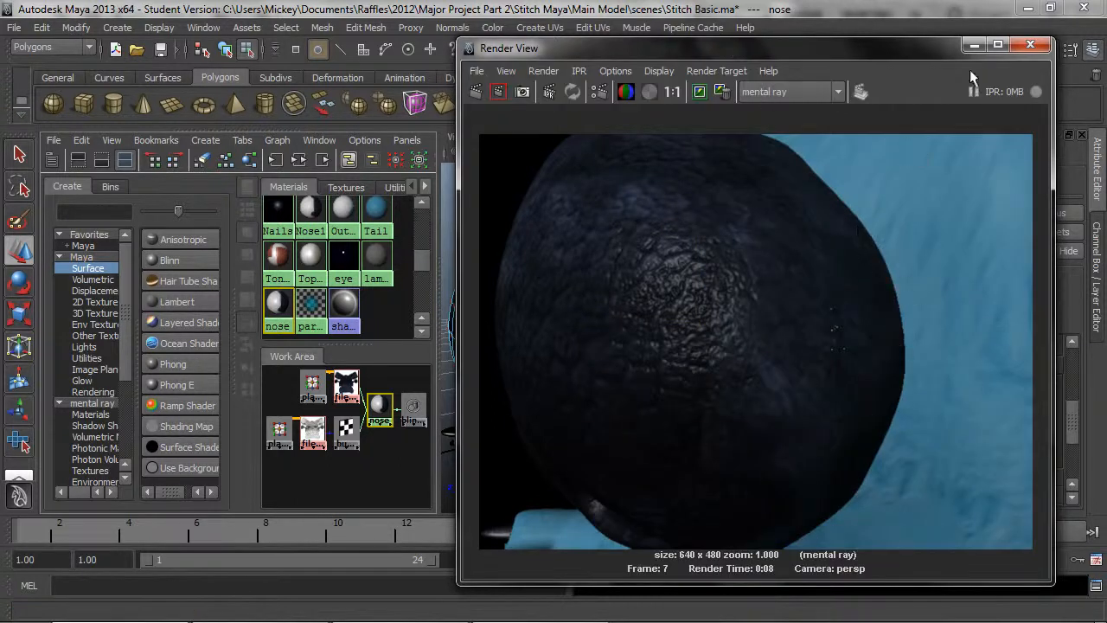
left_click(973, 48)
Orbit the perspective view to the front of the face and render the nose from there
scroll(605, 341, "down", 5)
mouse_move(596, 342)
left_mouse_down("alt")
mouse_move(616, 347)
mouse_move(610, 356)
mouse_move(589, 346)
mouse_move(564, 354)
mouse_move(586, 326)
left_mouse_up("alt")
scroll(605, 350, "up", 6)
scroll(584, 325, "down", 4)
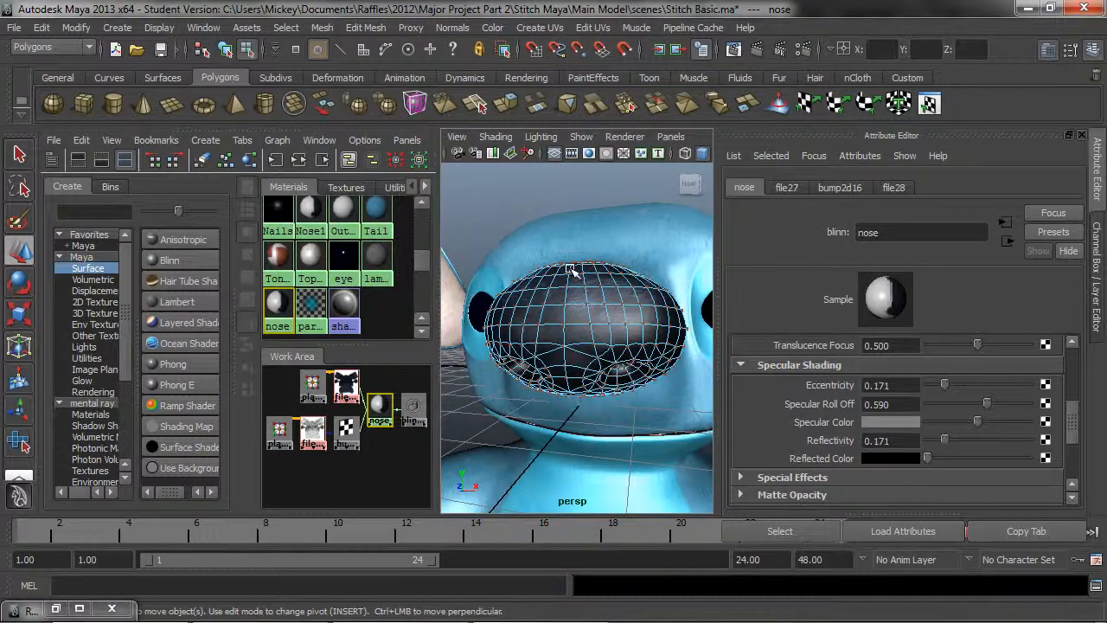
left_click_drag(584, 314, 561, 324, "alt")
left_click(760, 49)
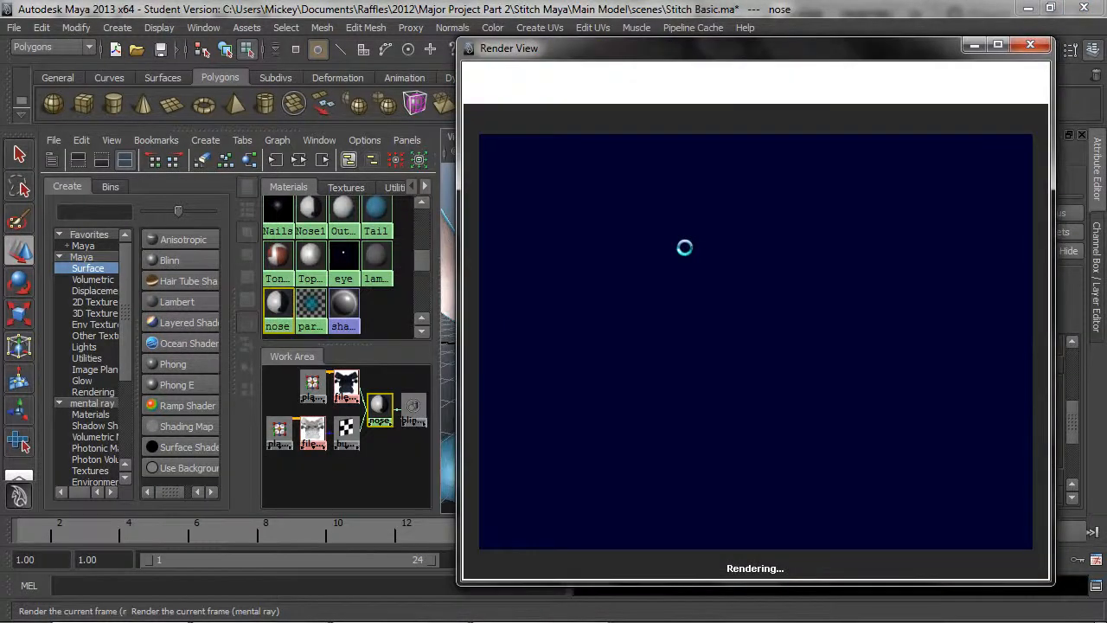